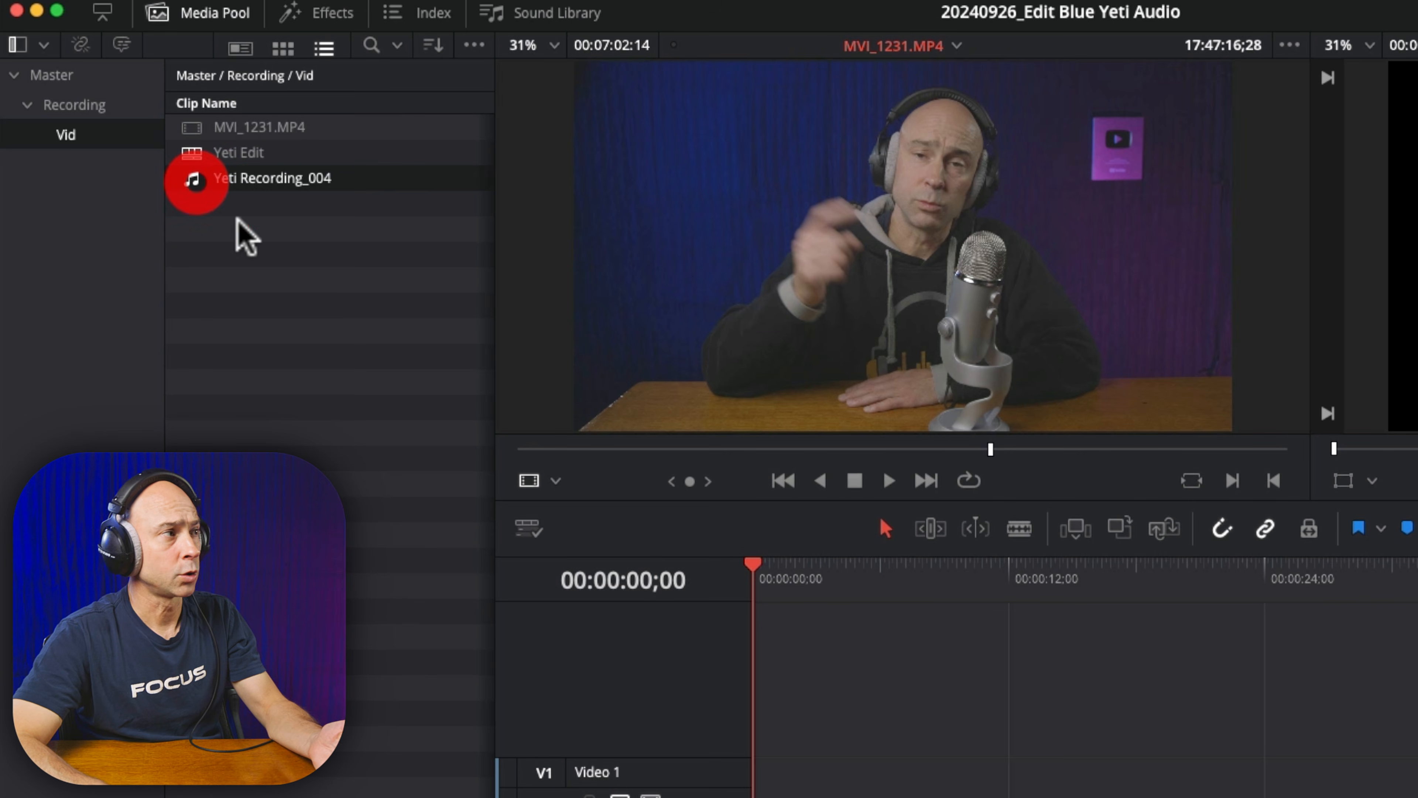
# Step: Automatically sync the video and audio clips in the Vid bin by waveform using channel 1
pyautogui.click(317, 360)
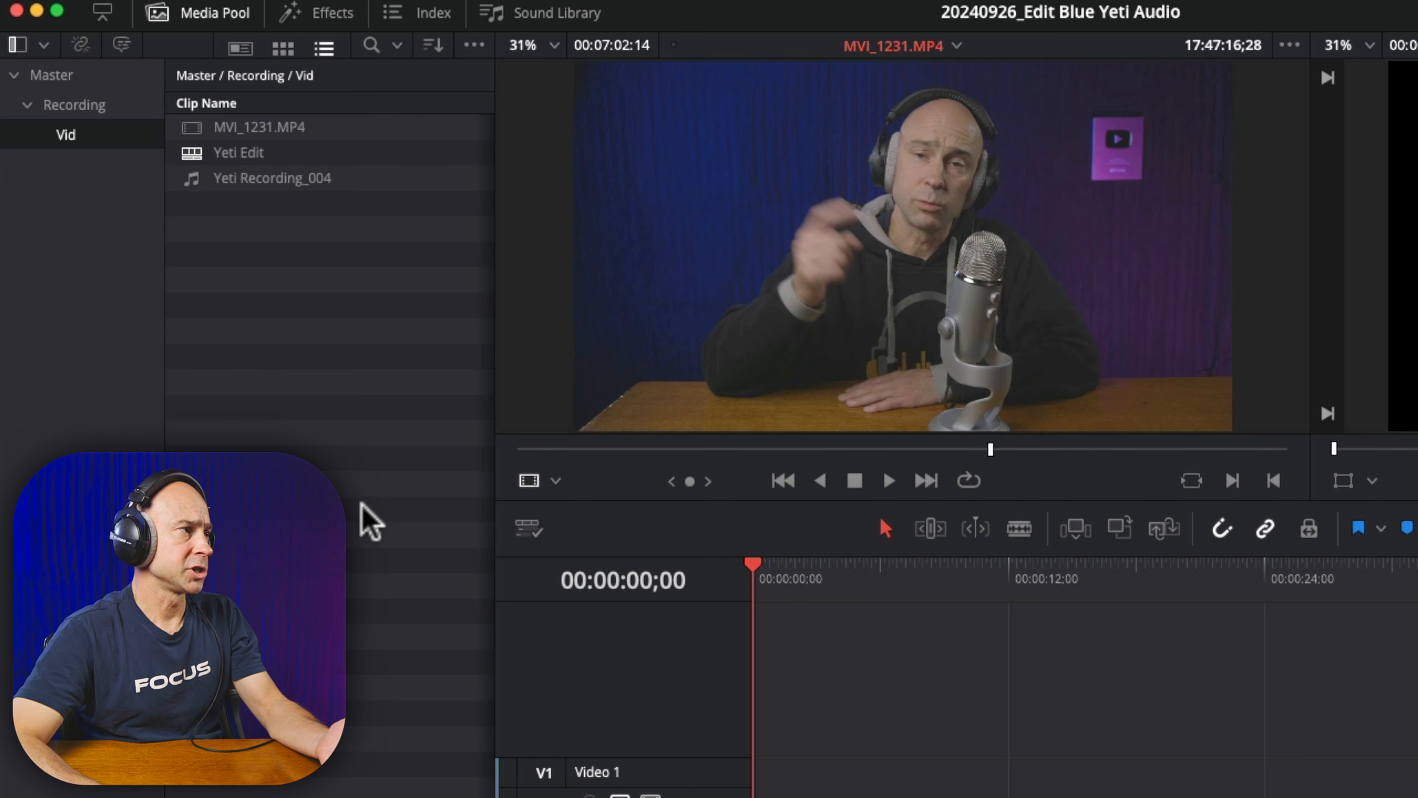
pyautogui.rightClick(211, 223)
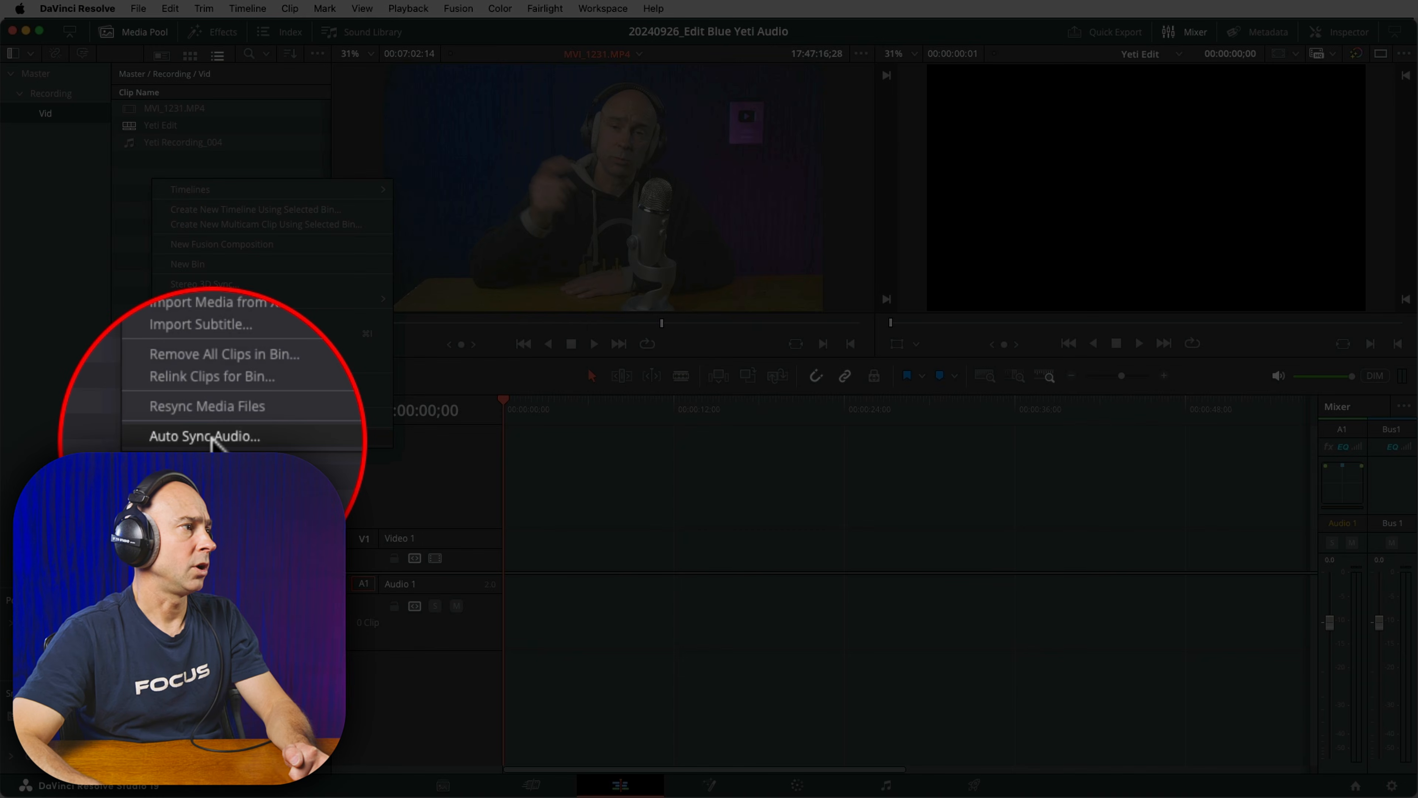
pyautogui.click(211, 439)
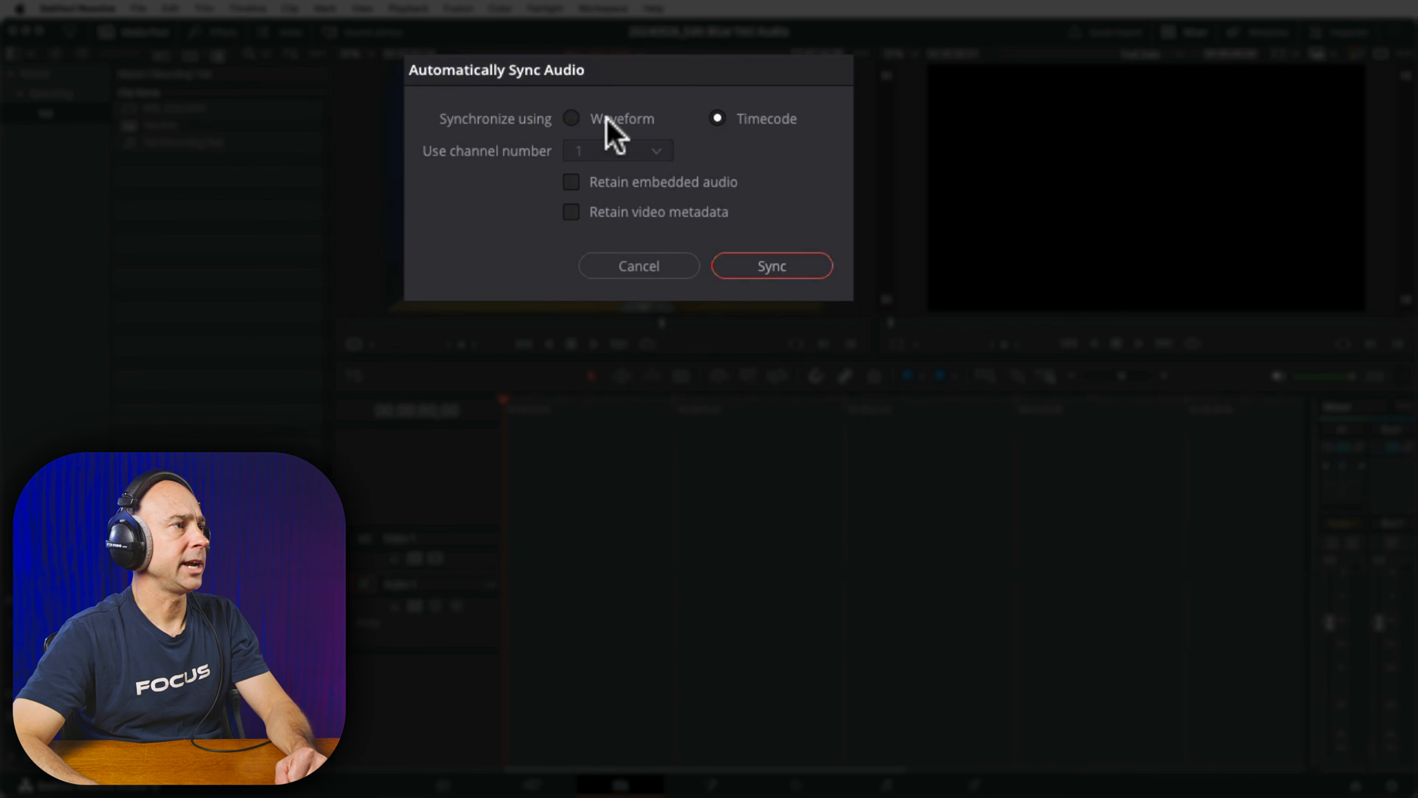
pyautogui.click(643, 120)
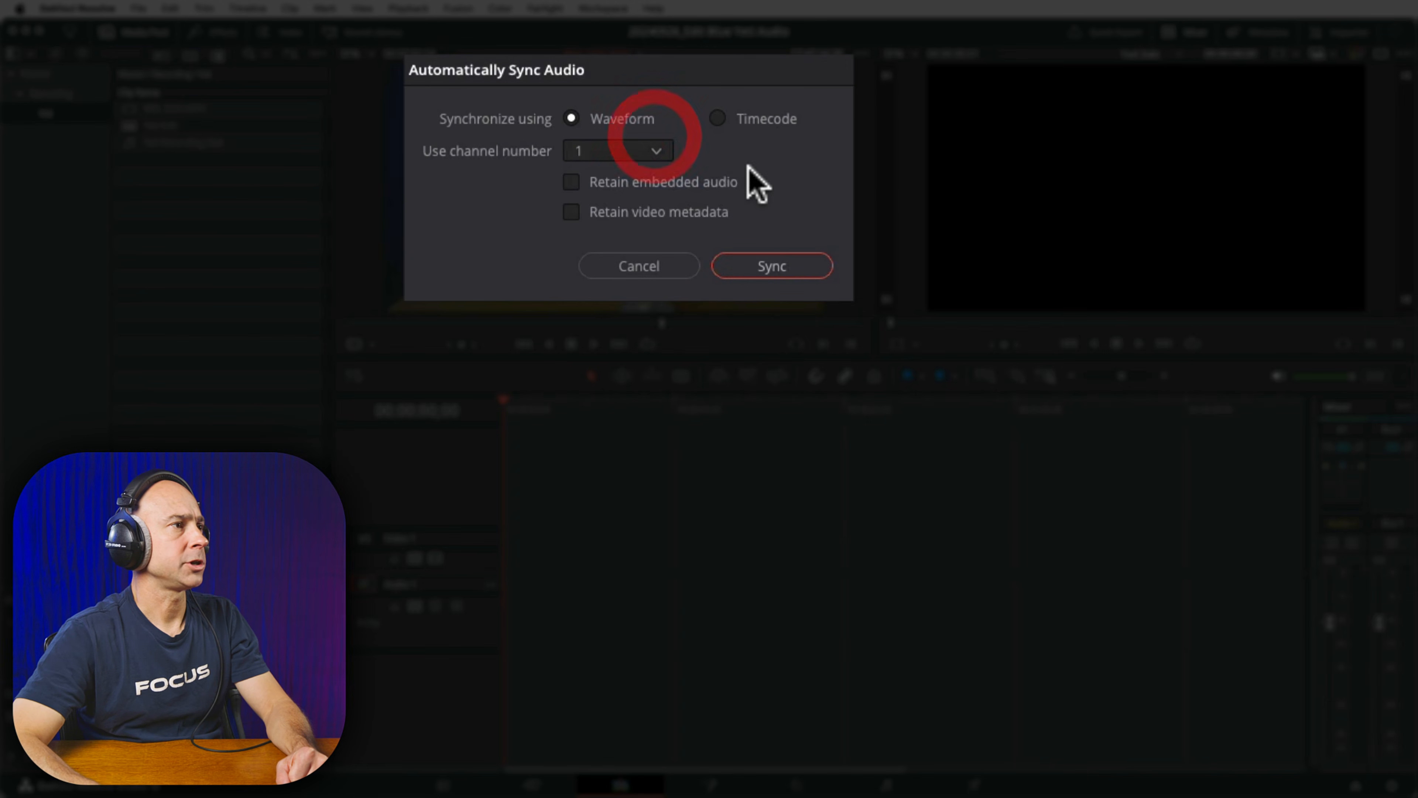
pyautogui.click(765, 267)
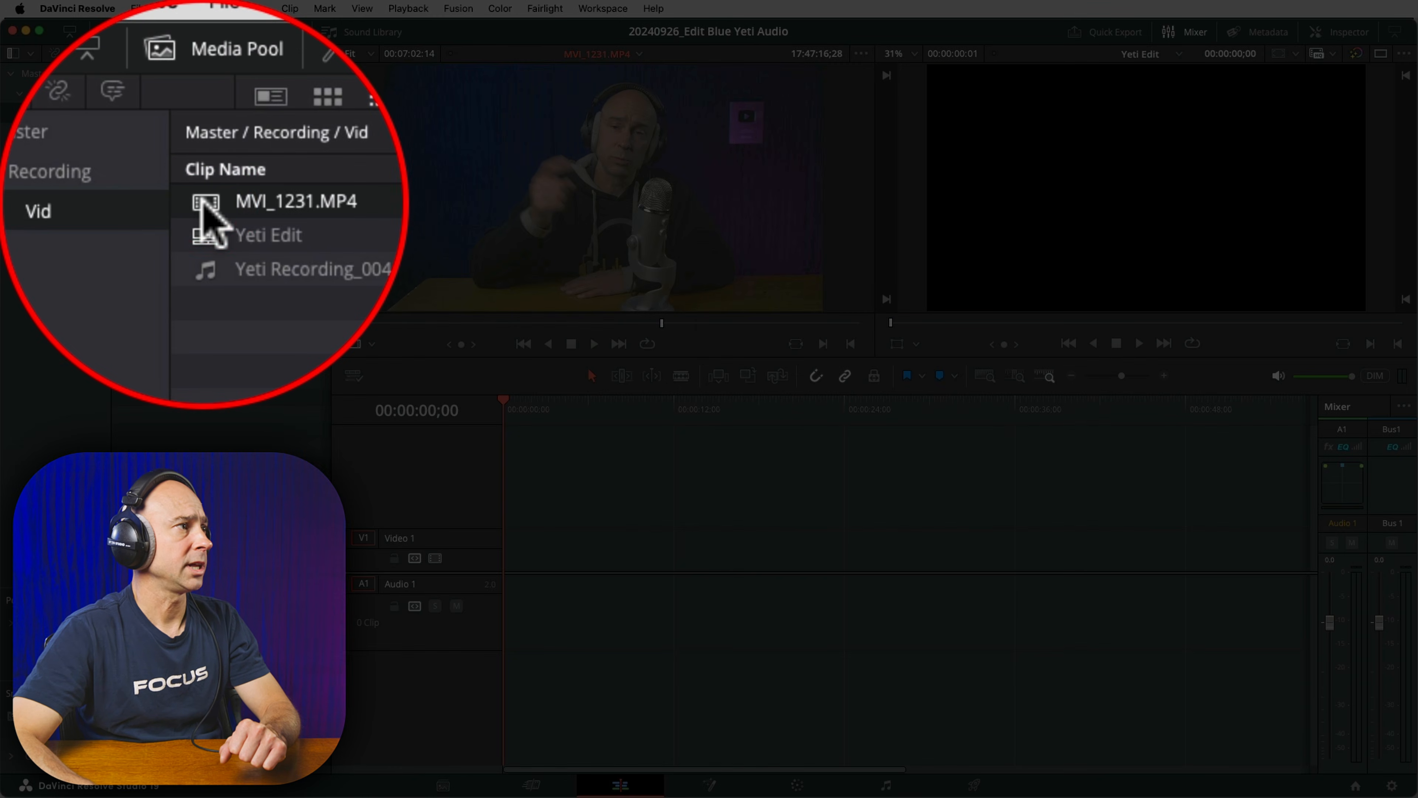
# Step: Set the clip attributes of MVI_1231.MP4 to use Linked Channel 1 as the audio source in Mono format
pyautogui.rightClick(126, 108)
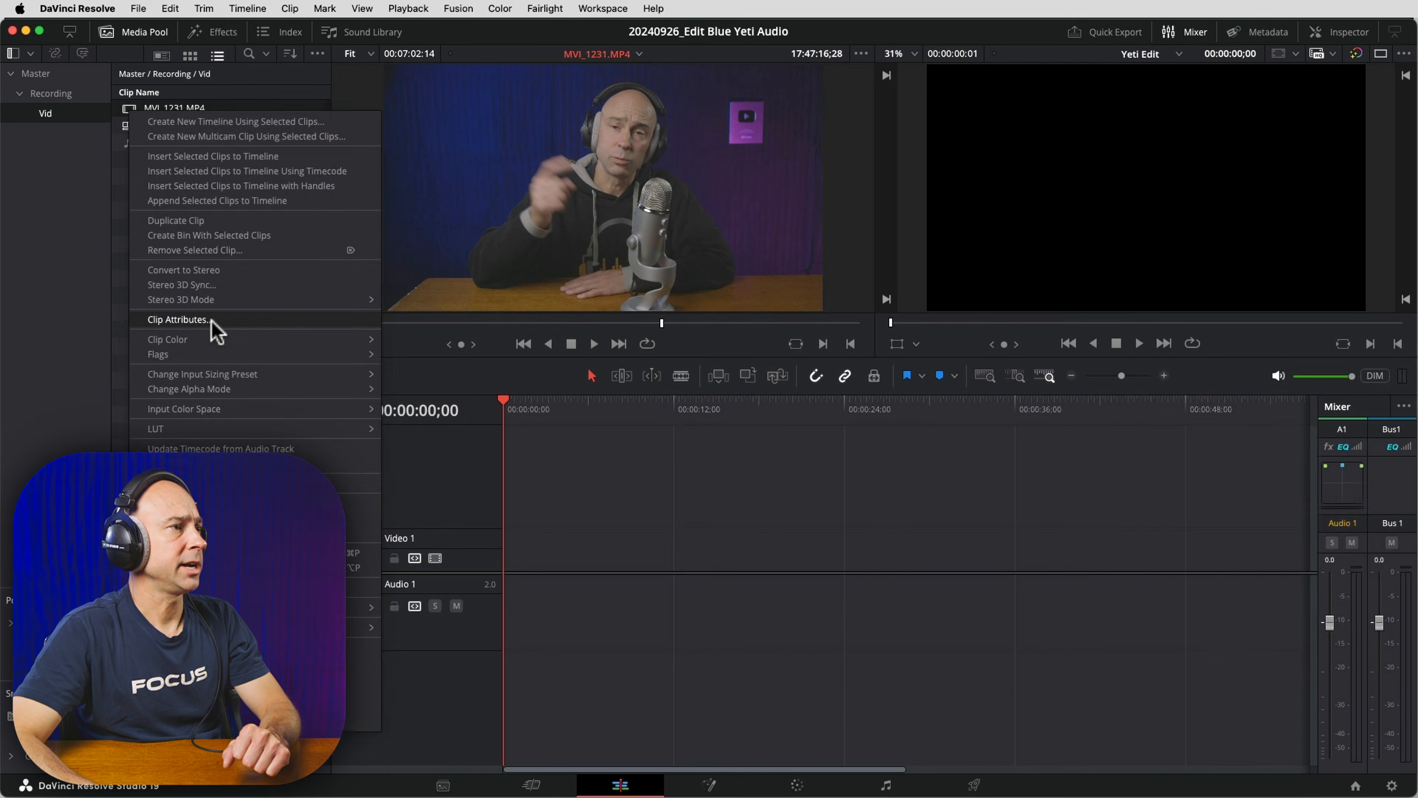
pyautogui.click(215, 319)
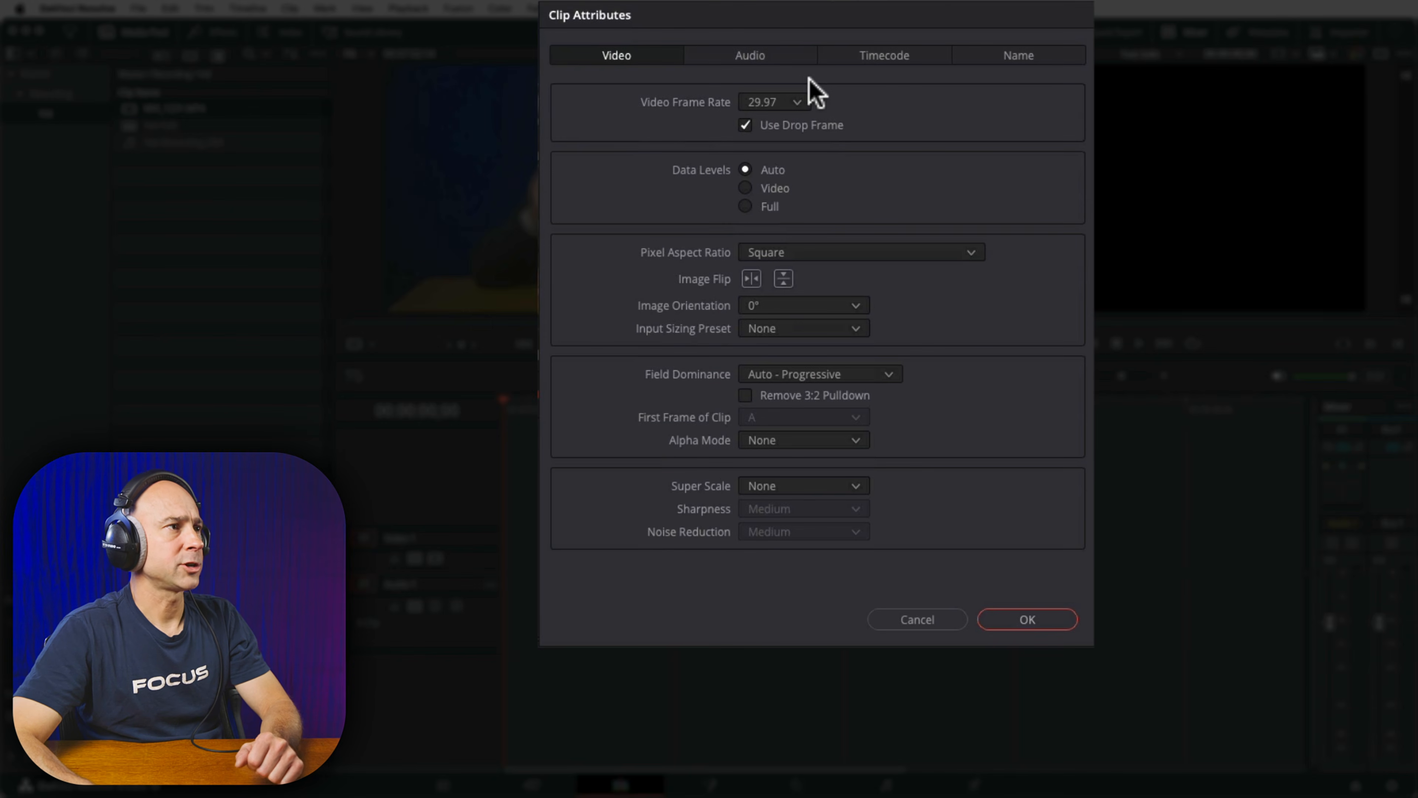
pyautogui.click(757, 59)
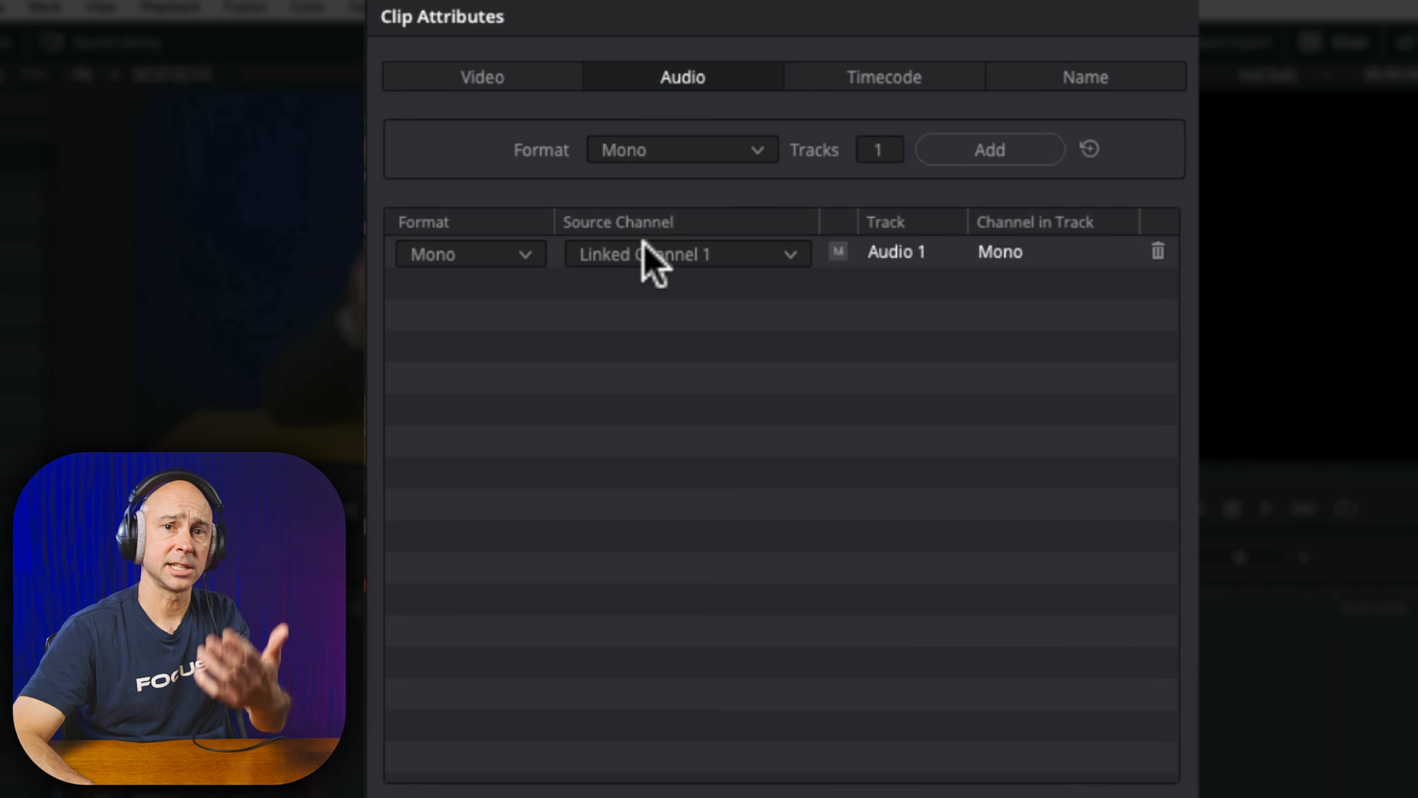
pyautogui.click(640, 252)
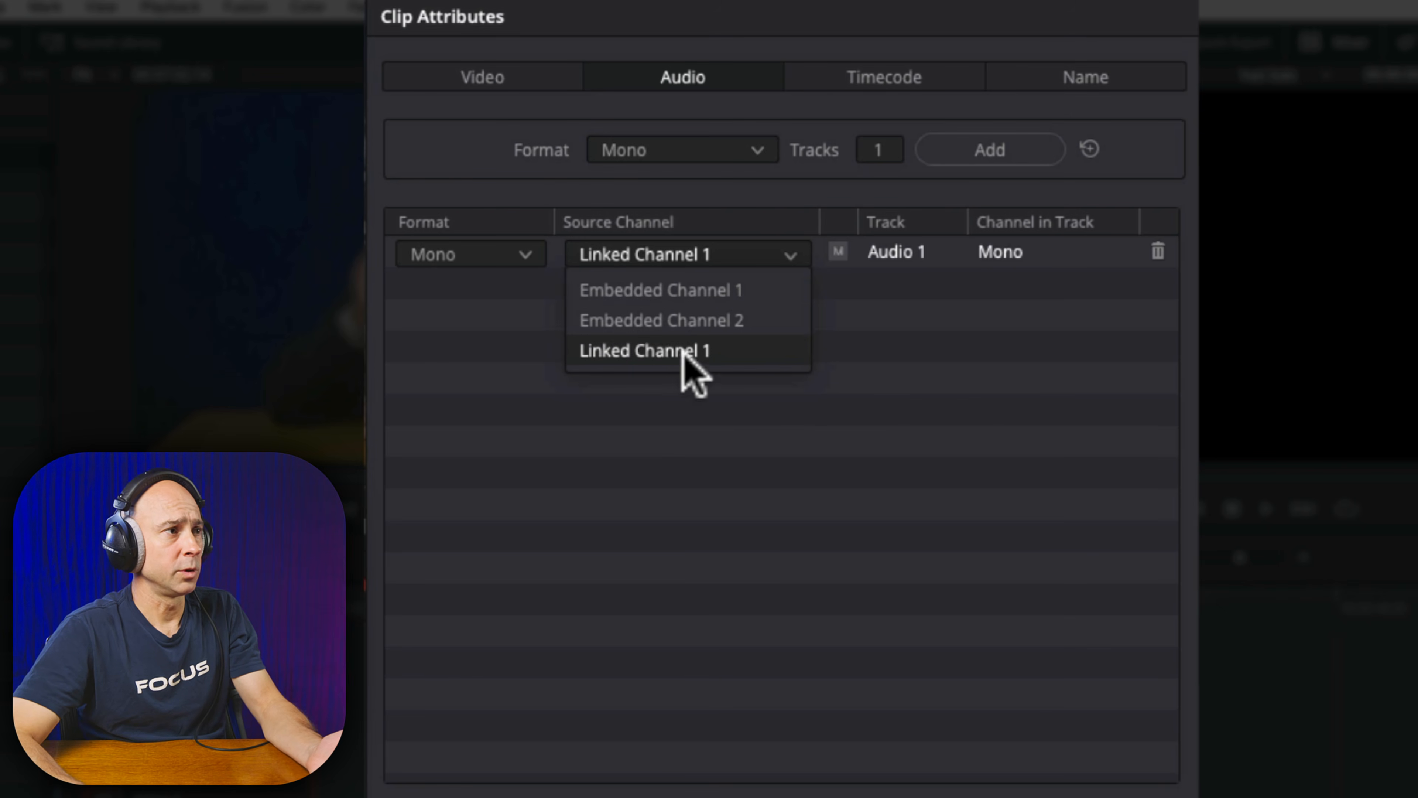
pyautogui.click(660, 350)
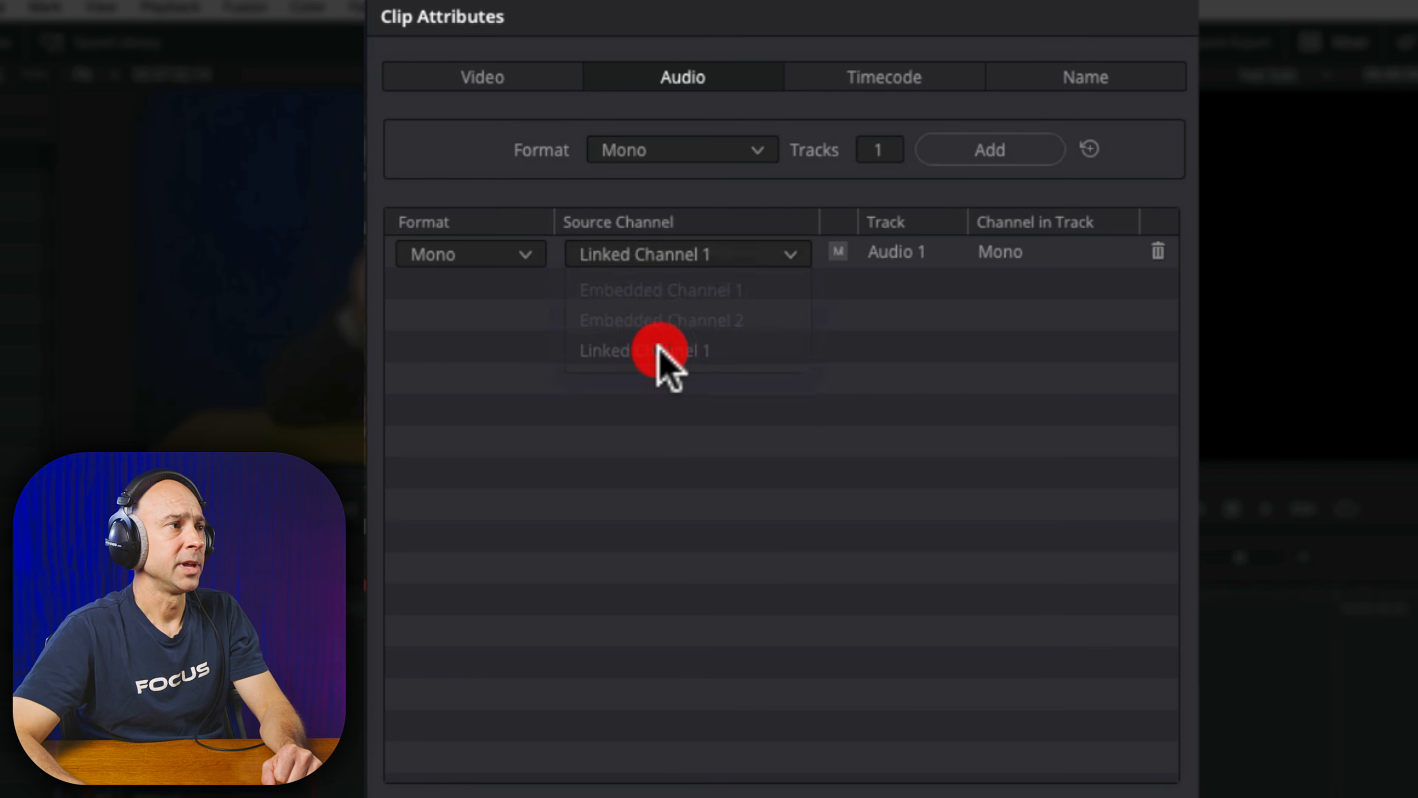
pyautogui.click(469, 256)
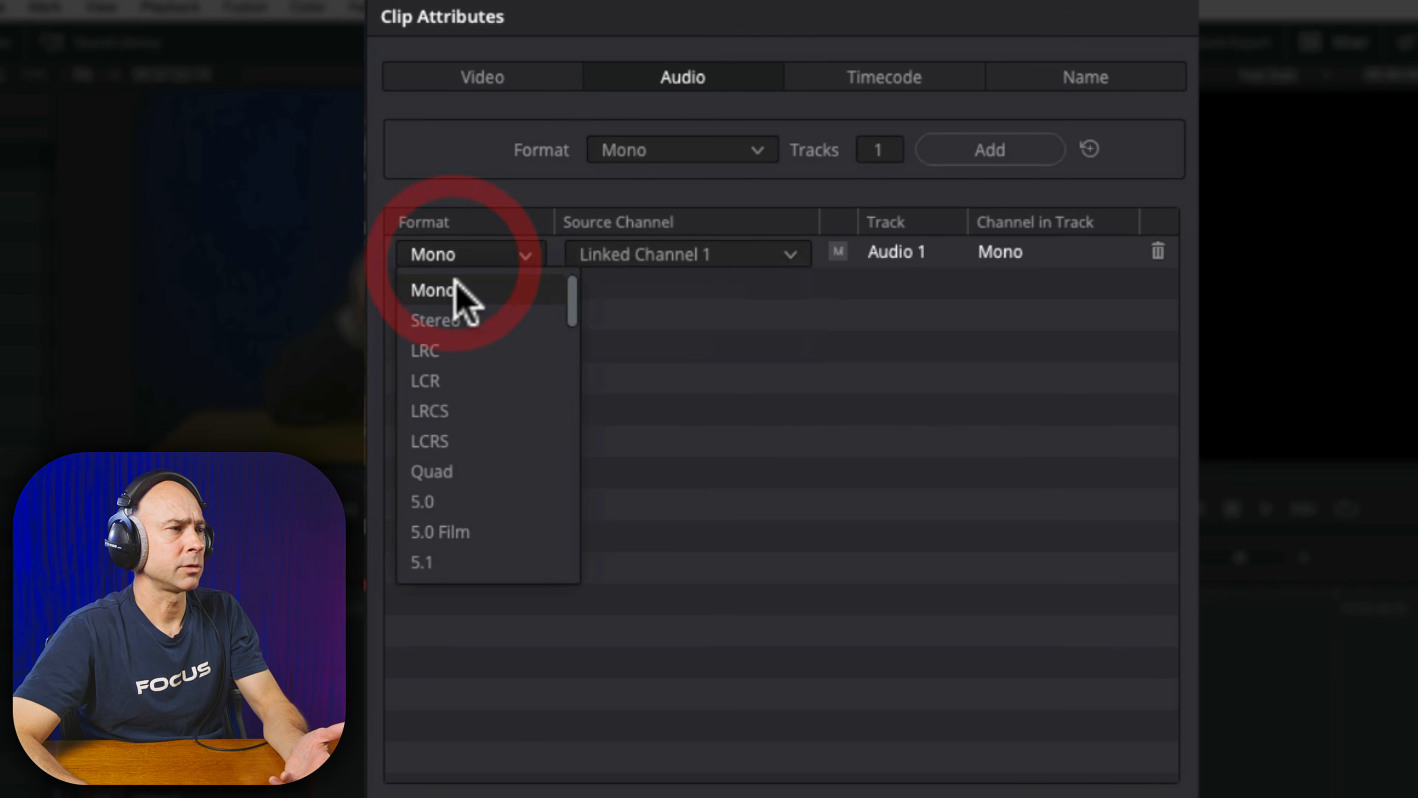
pyautogui.click(464, 286)
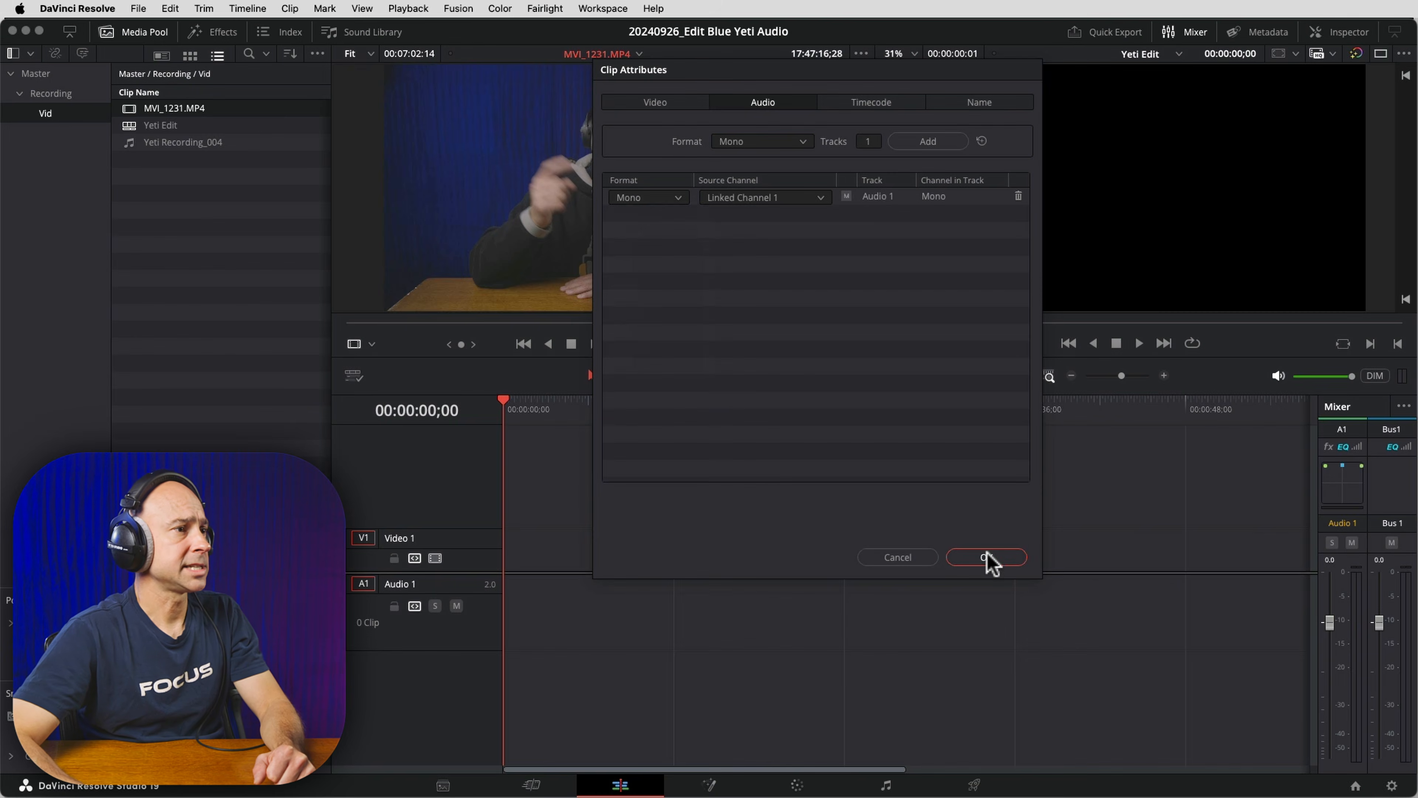
pyautogui.click(986, 556)
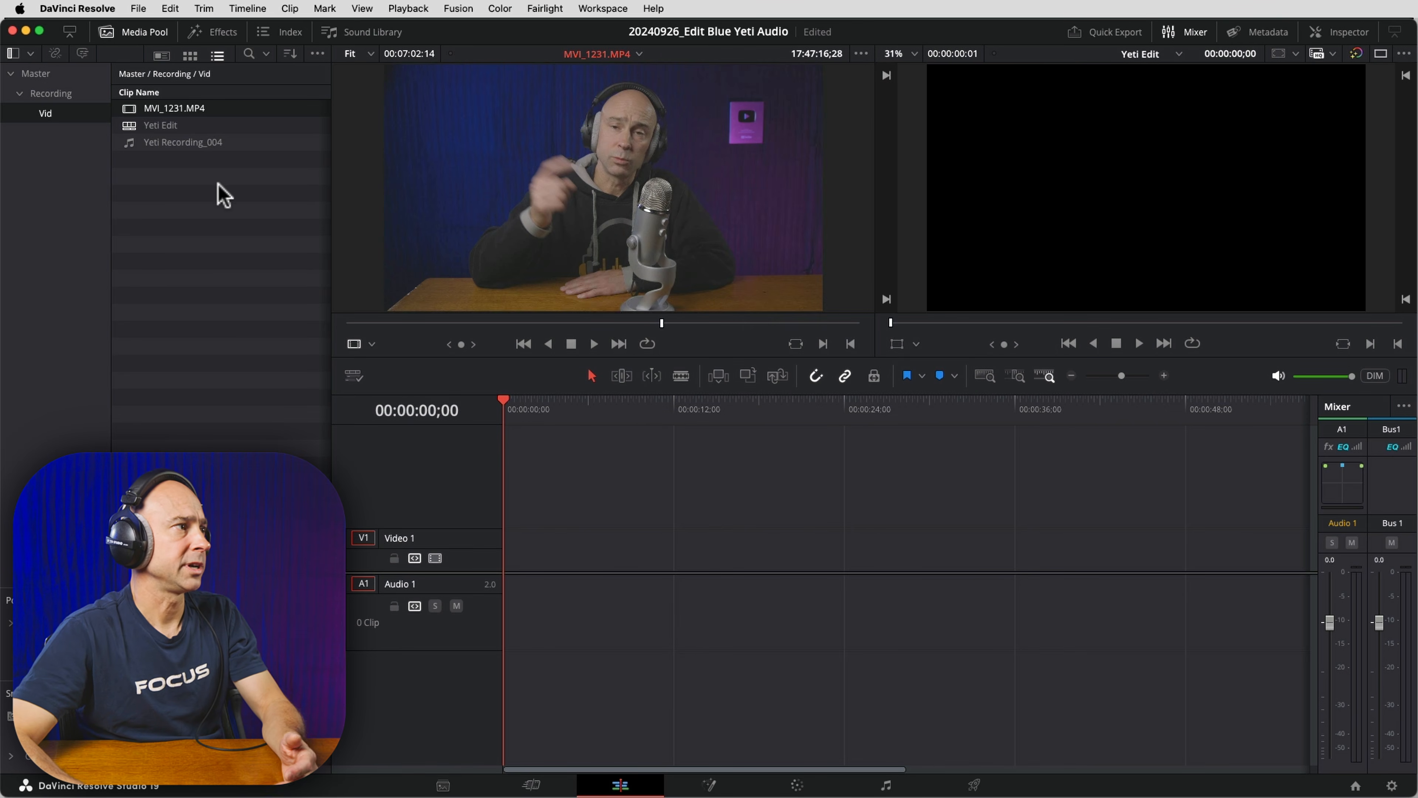
pyautogui.rightClick(159, 192)
pyautogui.moveTo(221, 195)
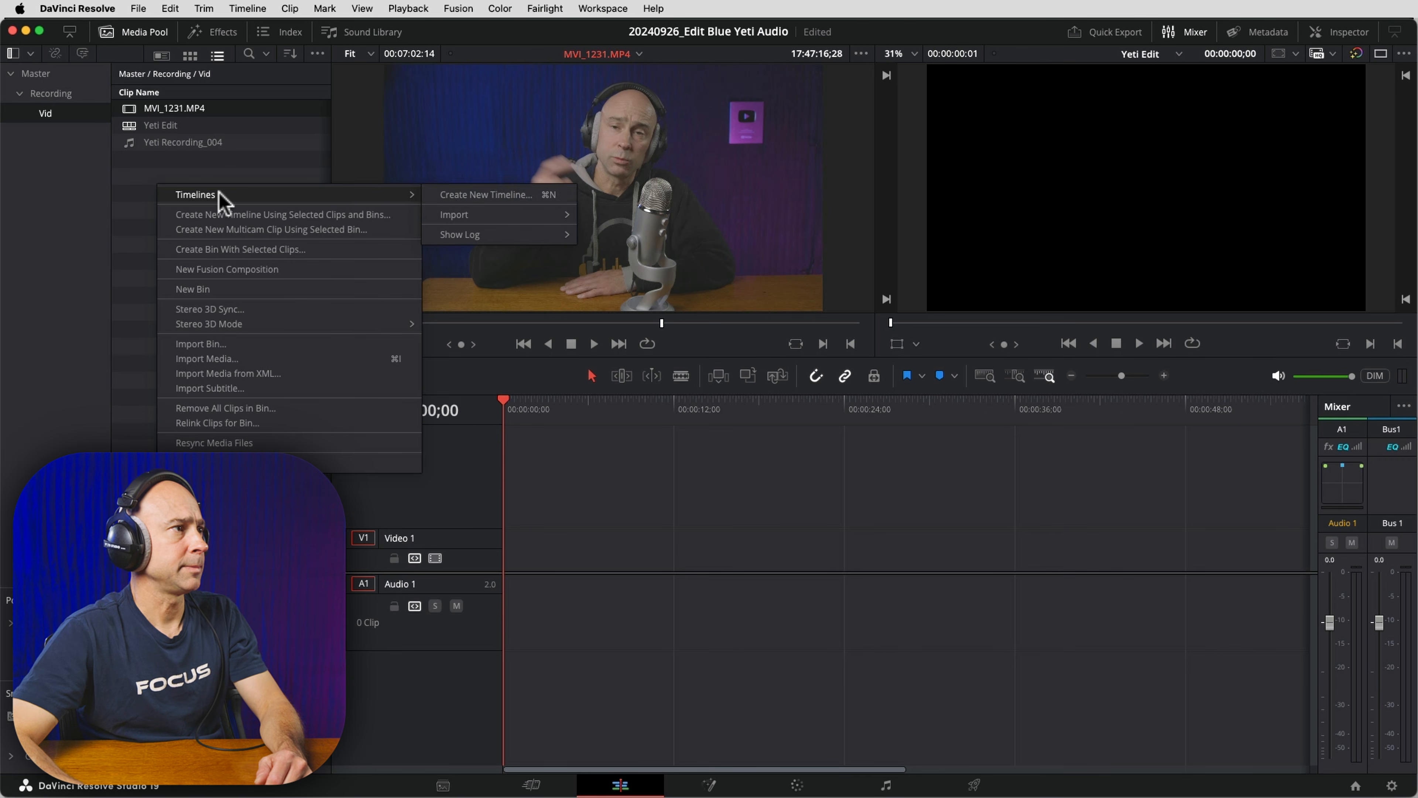
pyautogui.click(346, 594)
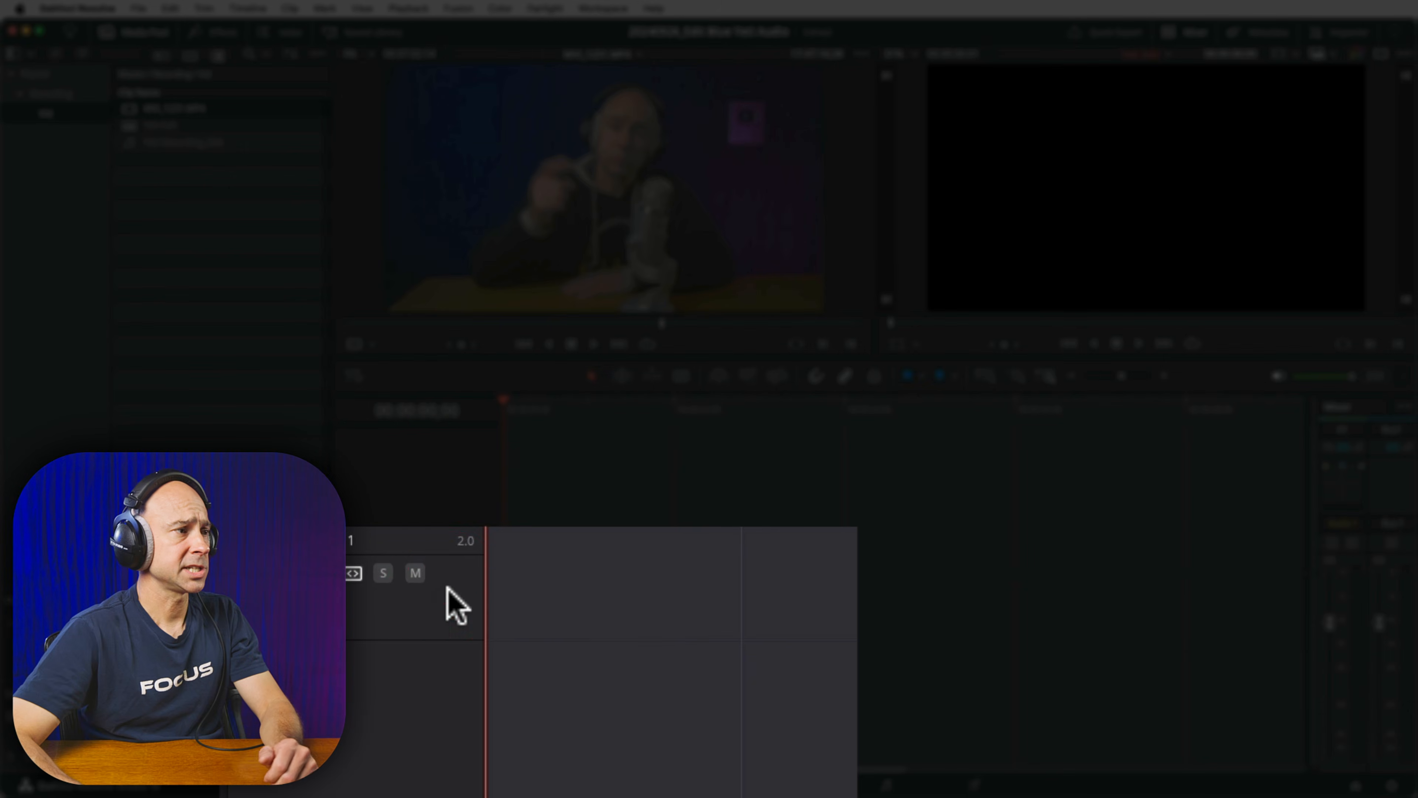
# Step: Change the Audio 1 track type to Mono
pyautogui.rightClick(477, 613)
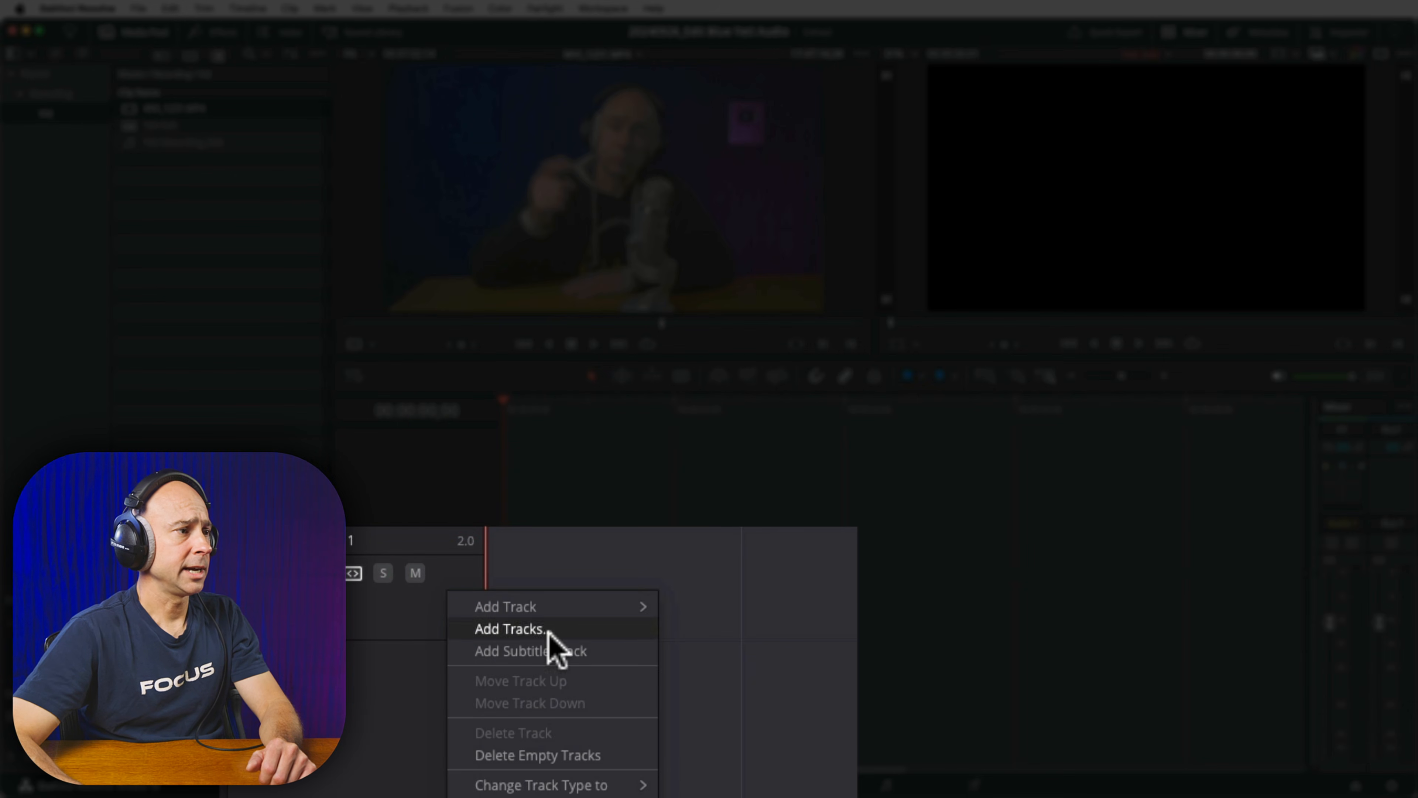
pyautogui.moveTo(528, 788)
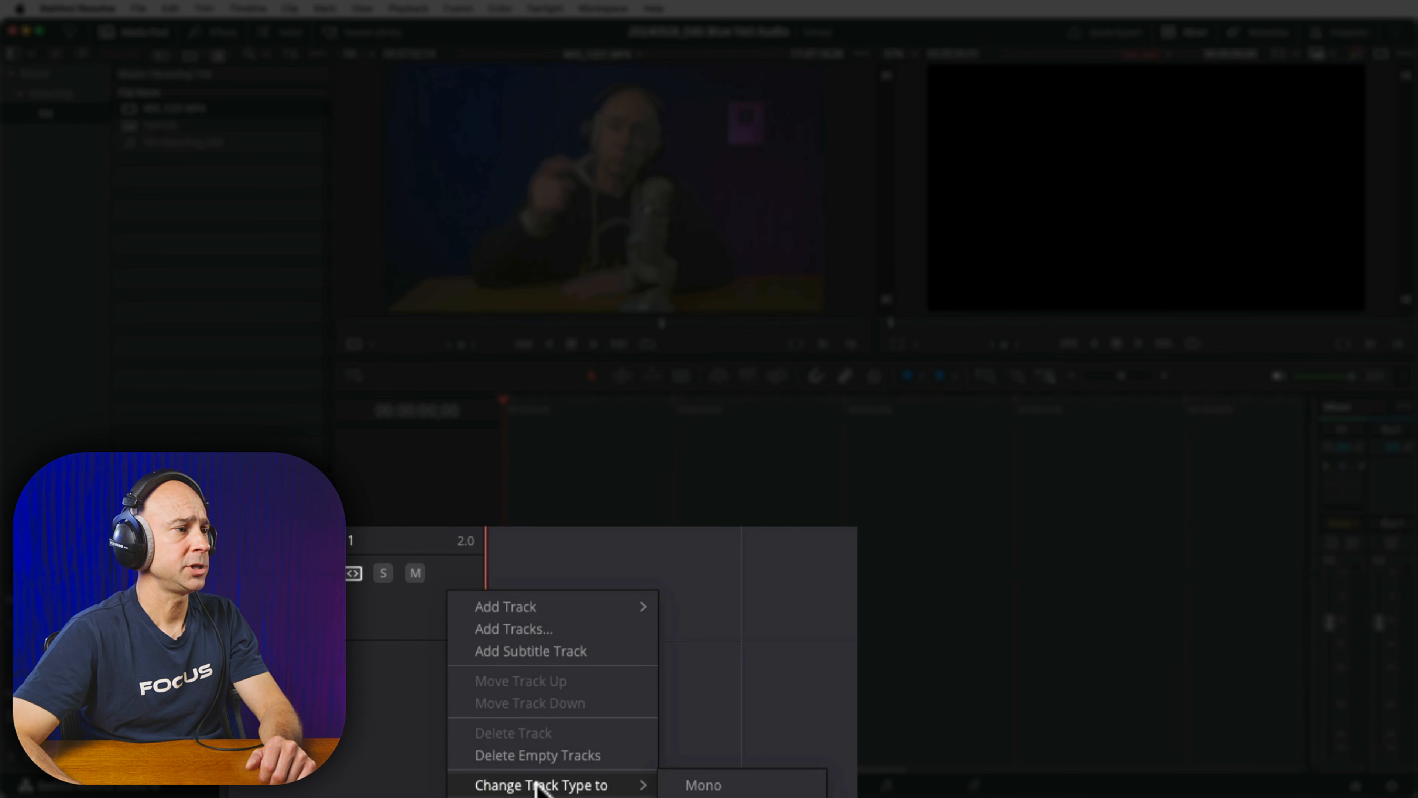
pyautogui.click(785, 785)
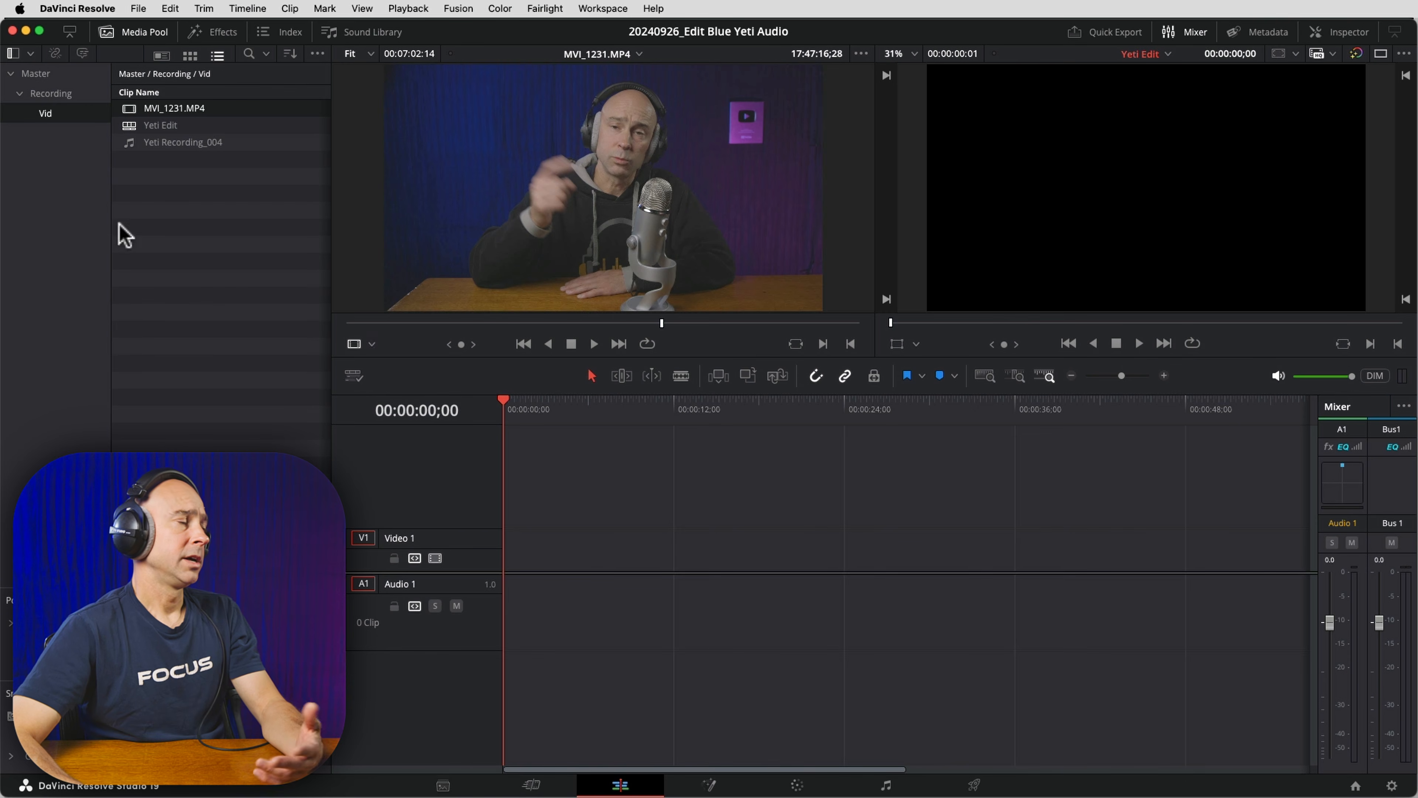
# Step: Place MVI_1231.MP4 at the start of the timeline and ripple-trim its beginning up to 00:03:35;19
pyautogui.moveTo(130, 112); pyautogui.dragTo(507, 556)
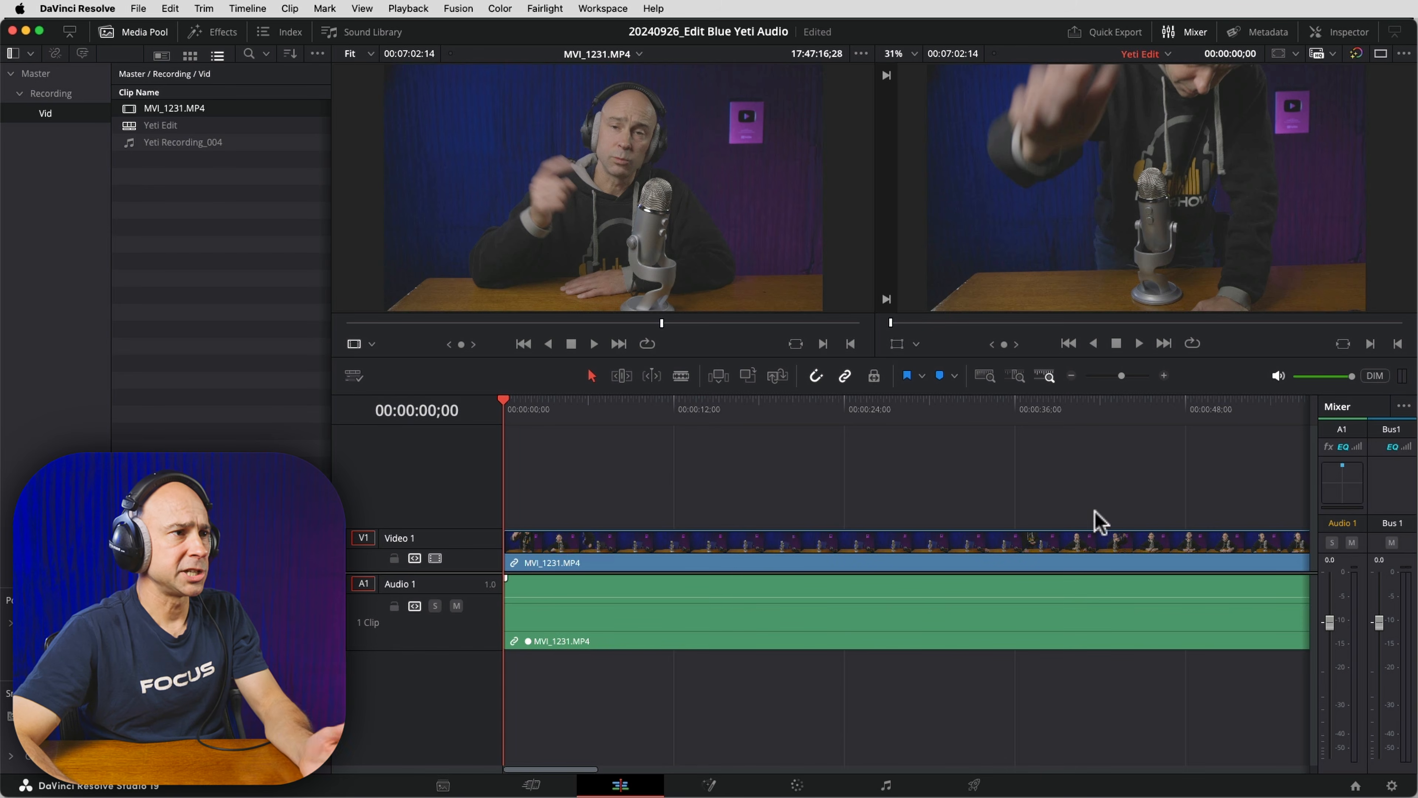
pyautogui.click(1070, 375)
pyautogui.click(1070, 376)
pyautogui.click(1070, 375)
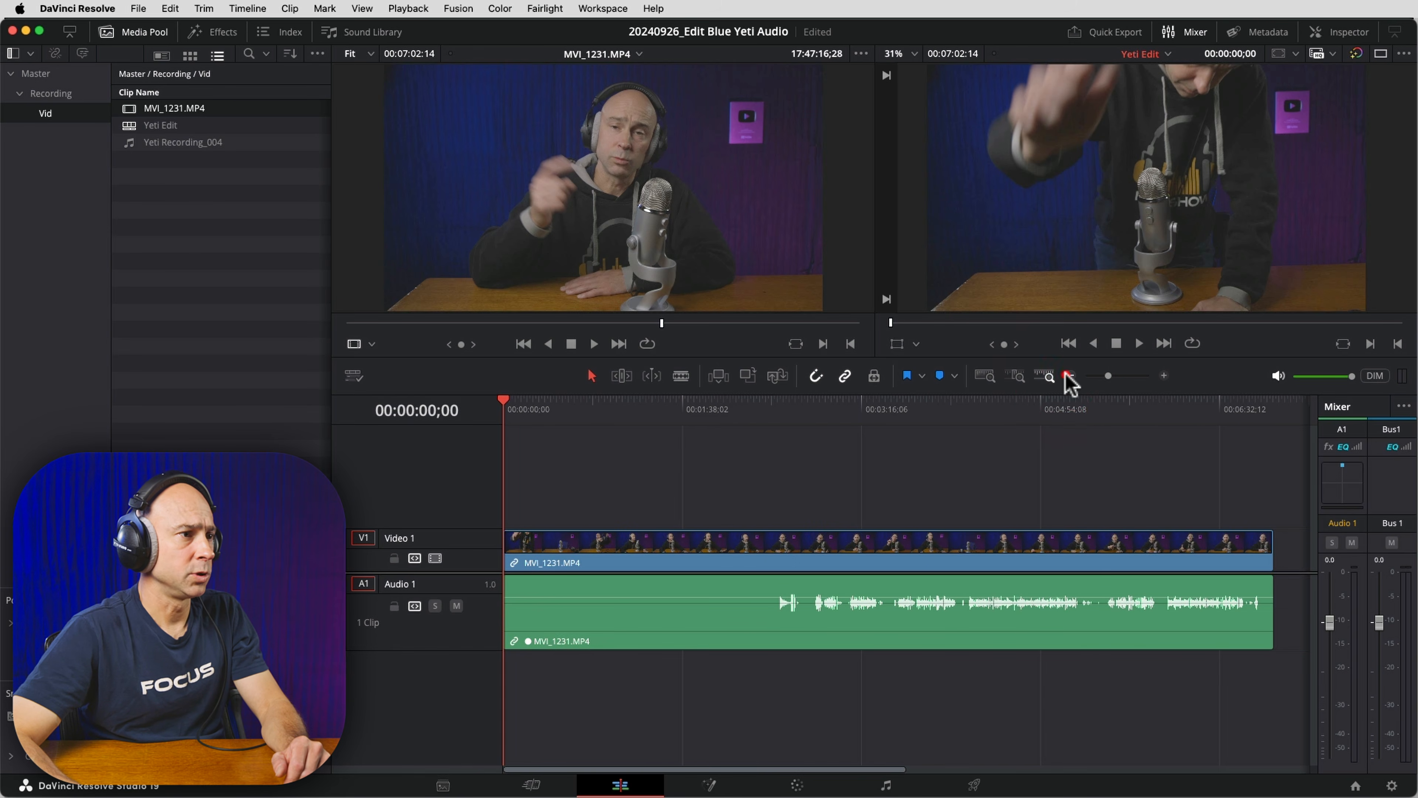
pyautogui.moveTo(887, 416); pyautogui.dragTo(894, 416)
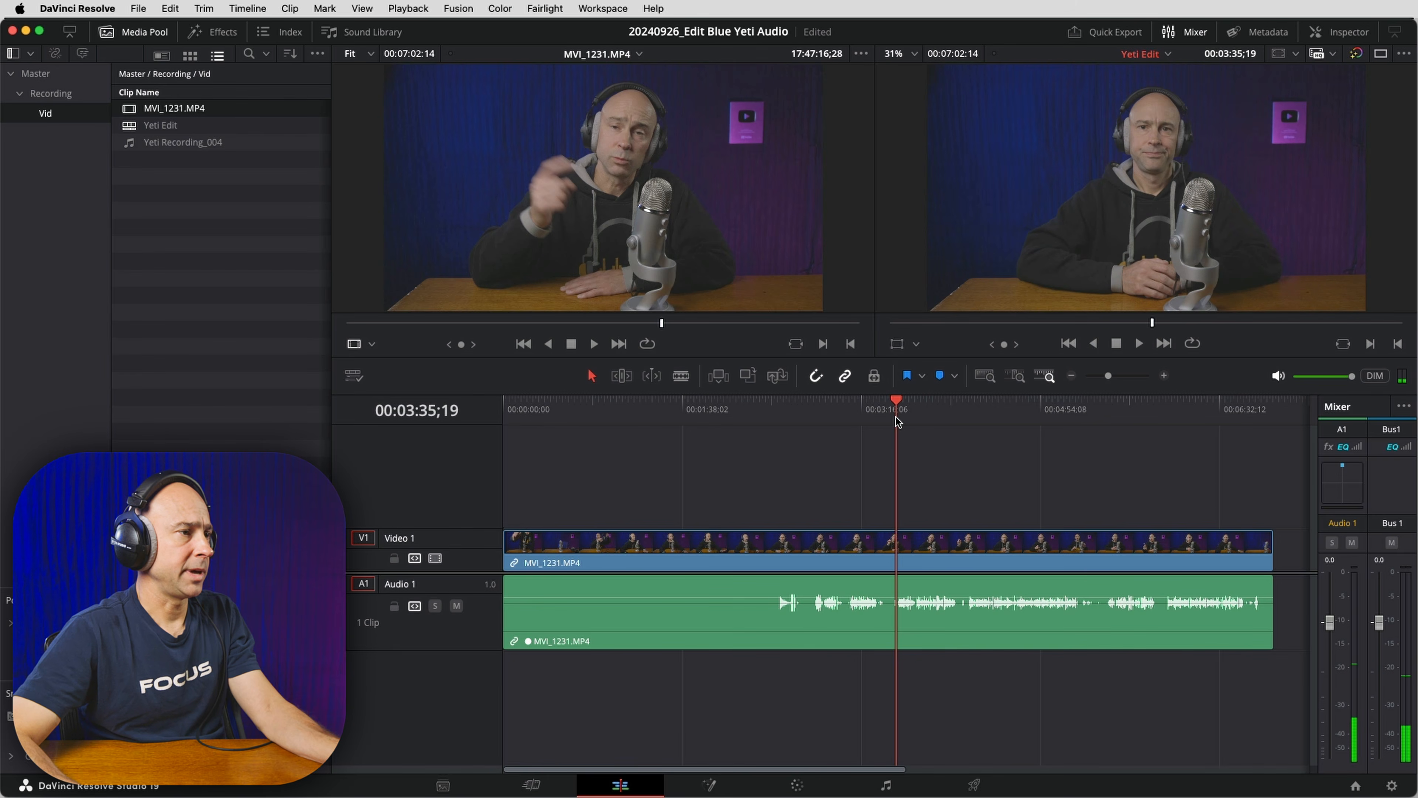
pyautogui.press('super+shift+bracketleft')
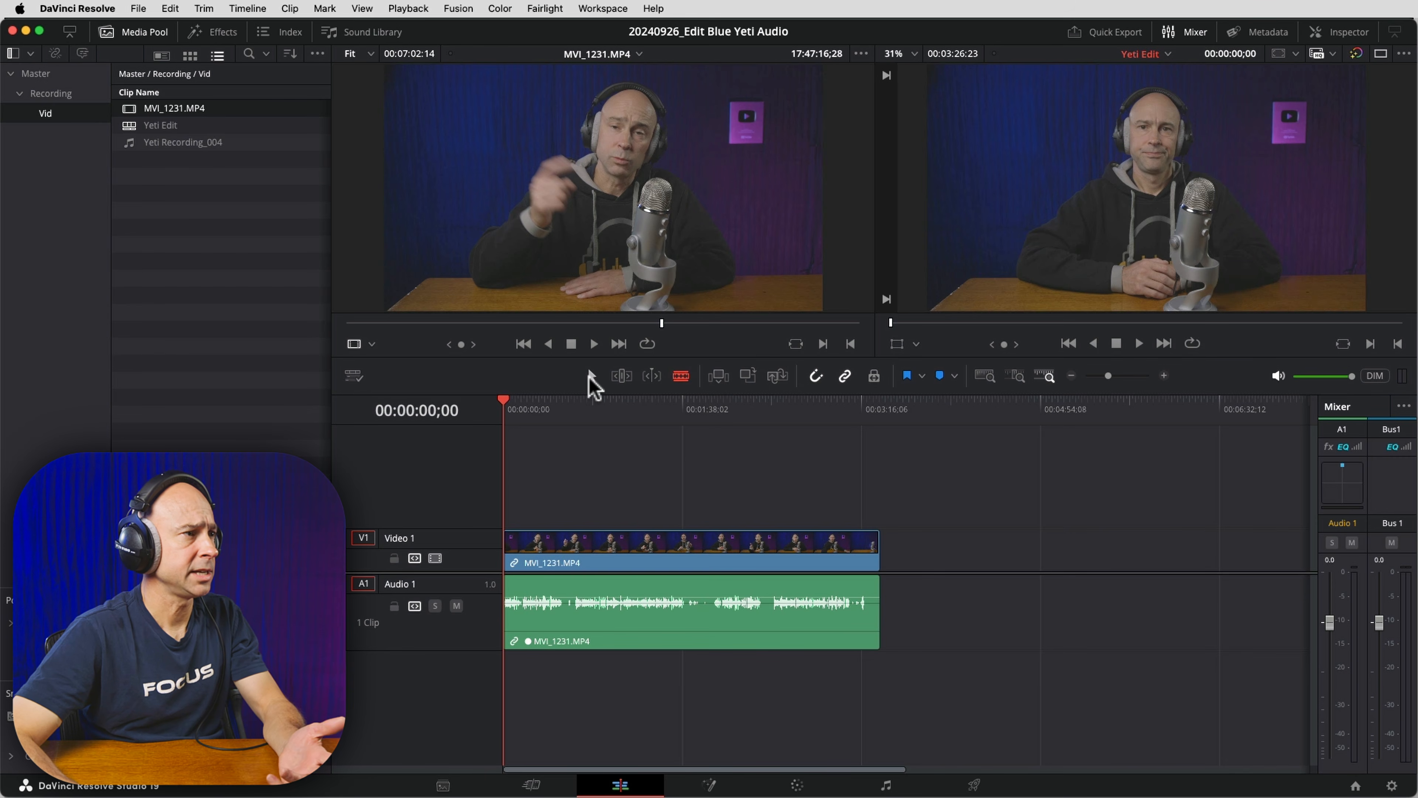
# Step: Try a blade cut near the clip's start, undo it, and return to selection mode
pyautogui.click(563, 540)
pyautogui.press('super+z')
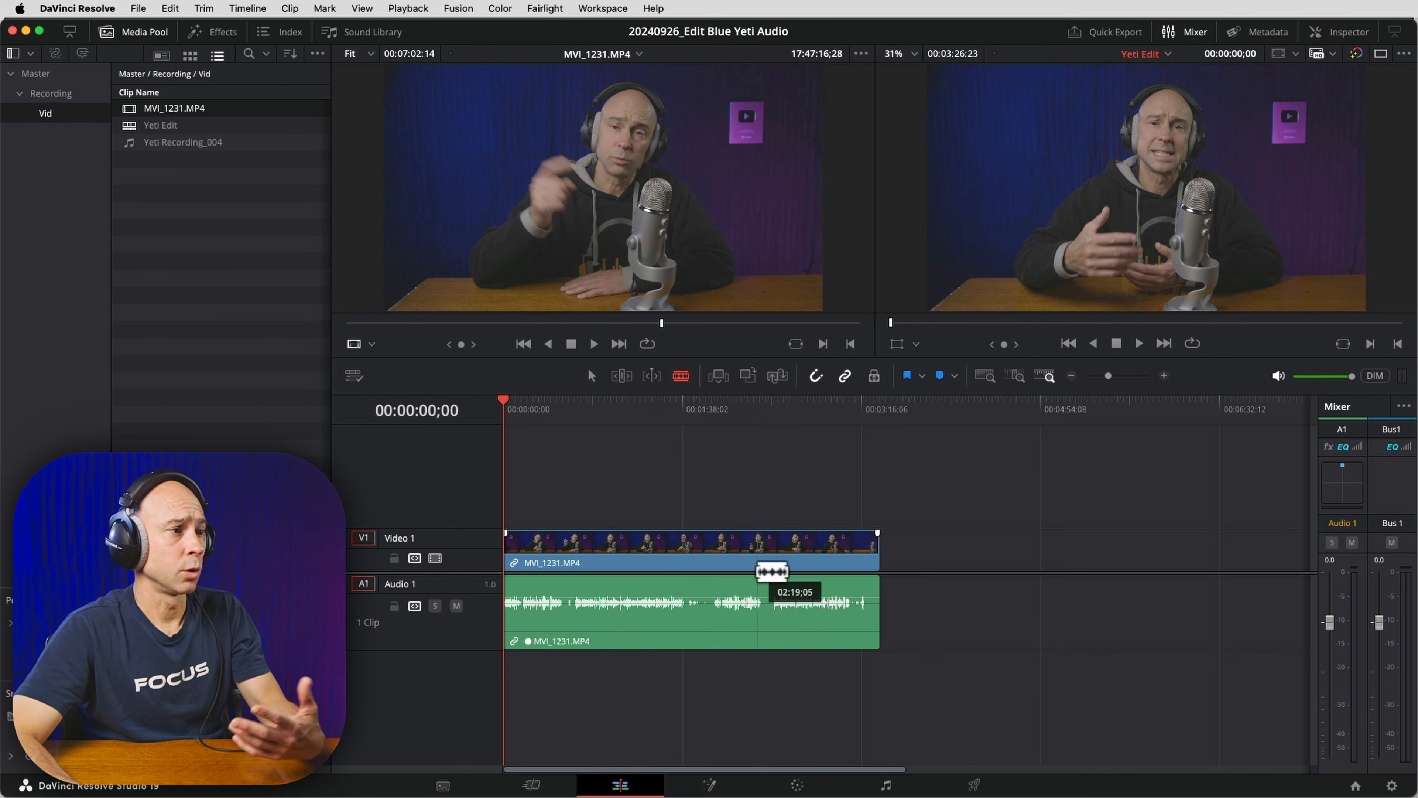
pyautogui.click(591, 375)
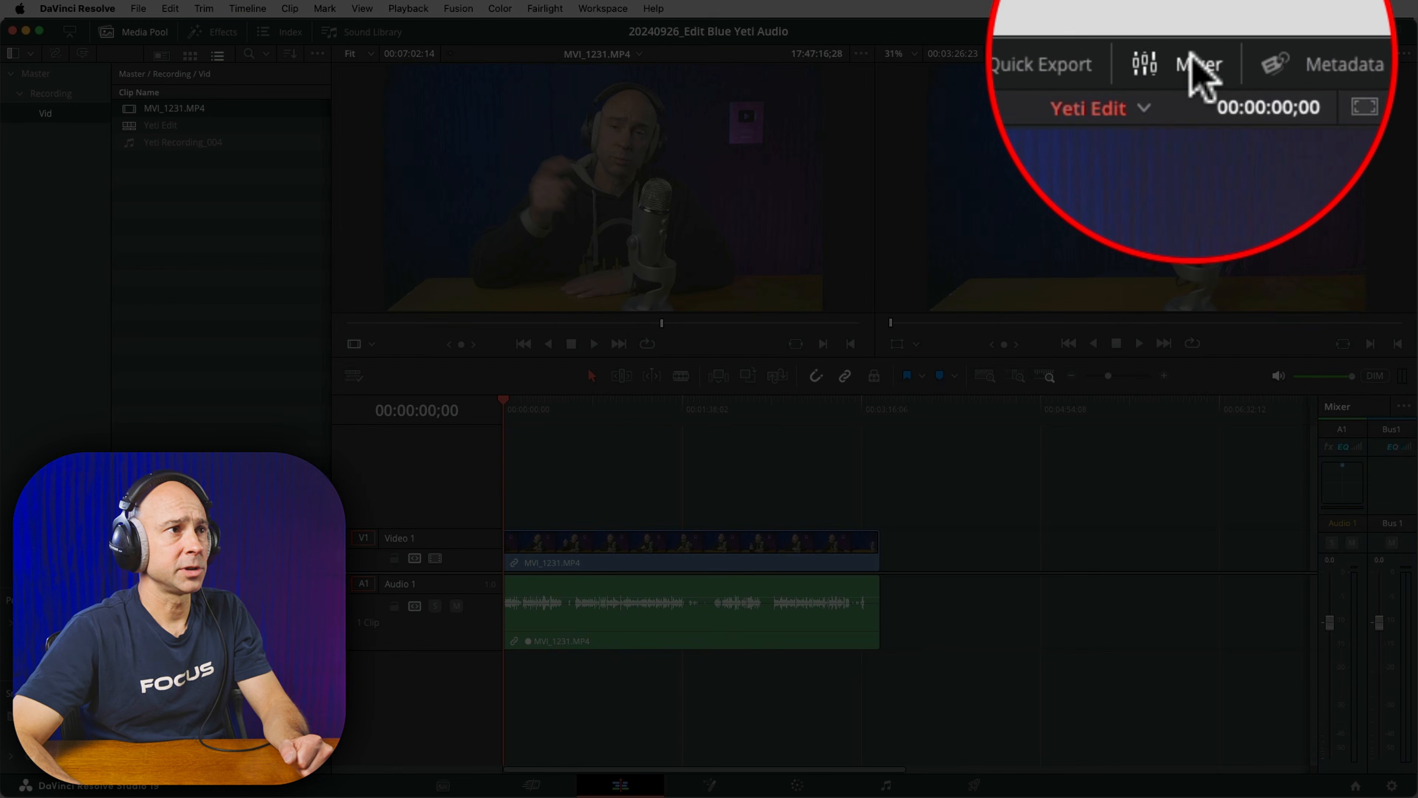
pyautogui.click(1190, 31)
pyautogui.click(1190, 31)
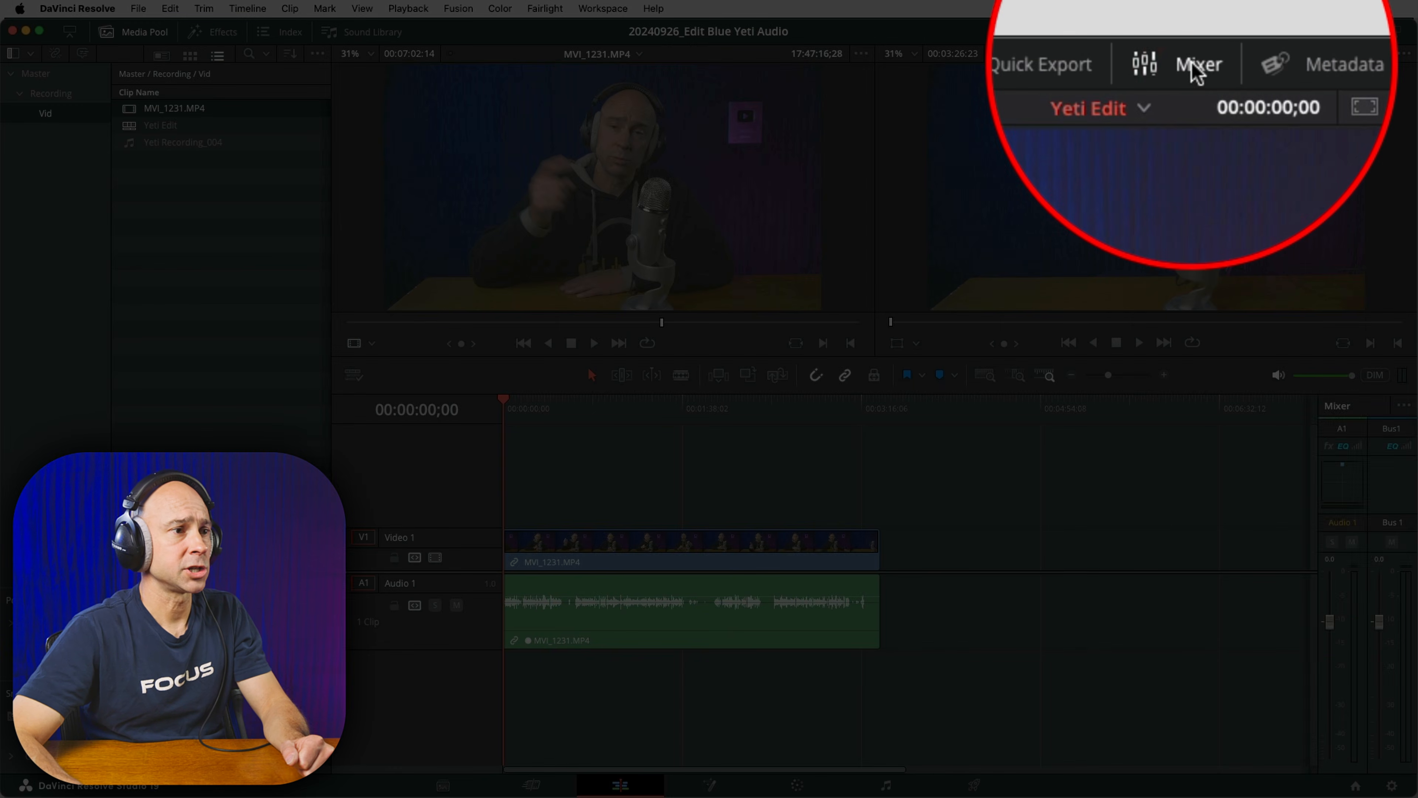
pyautogui.click(1355, 624)
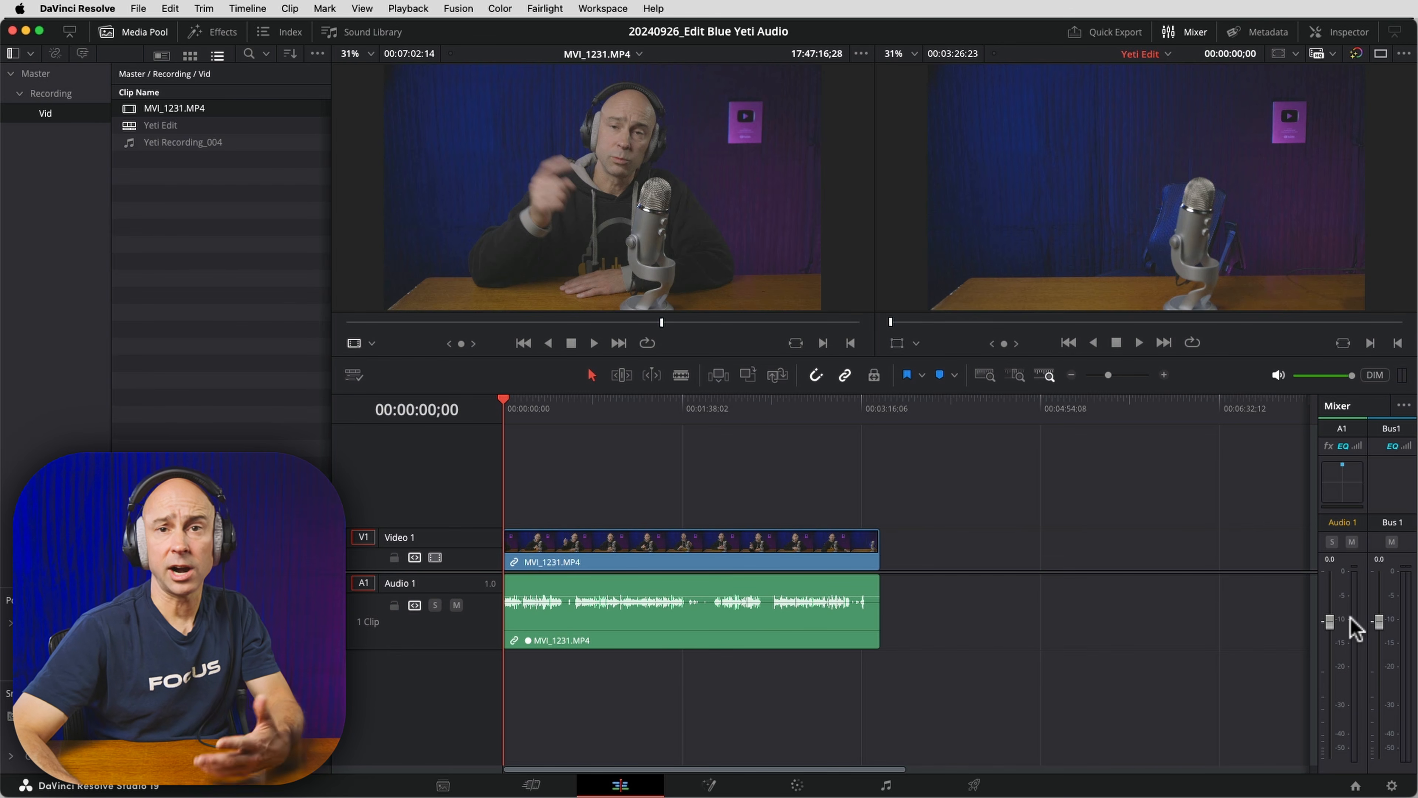
pyautogui.click(1354, 622)
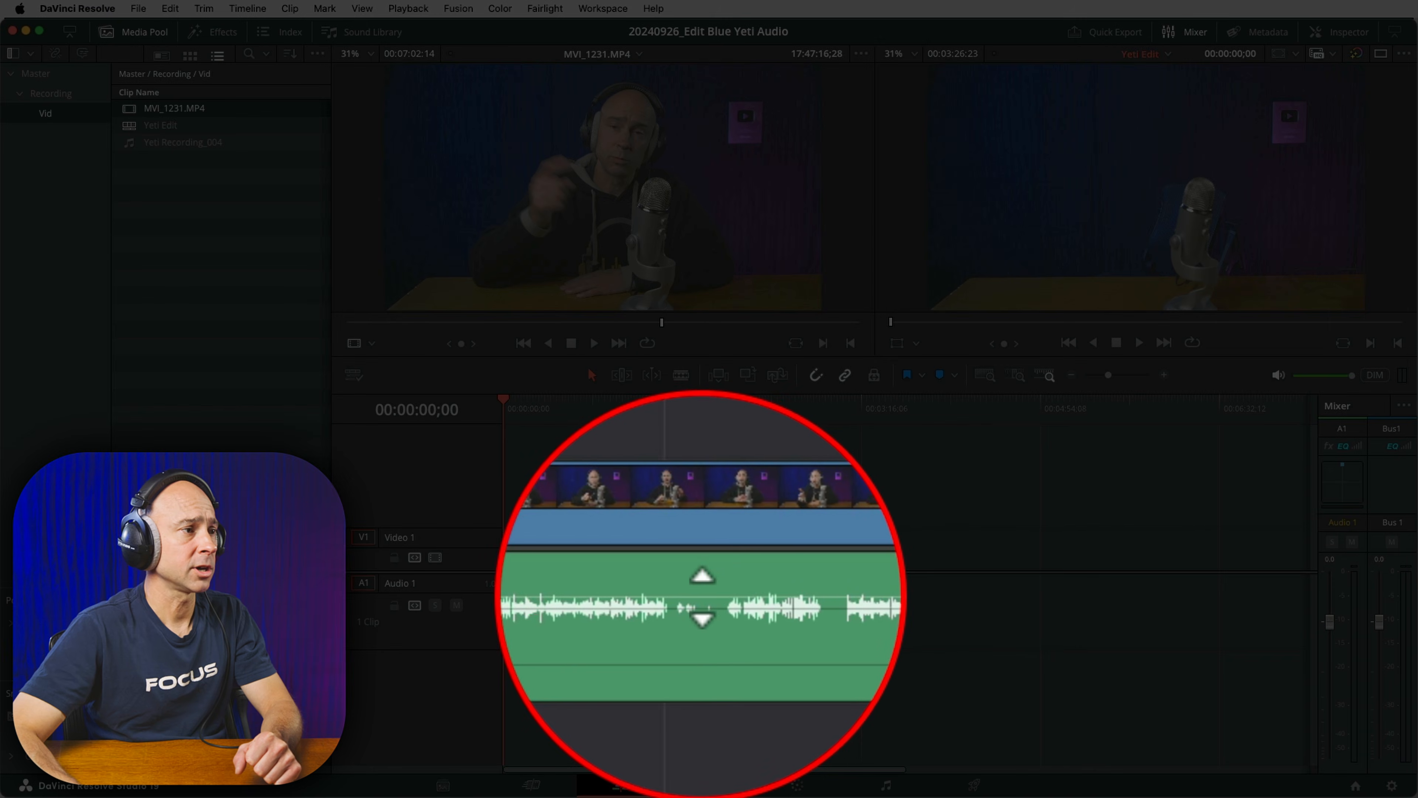
# Step: Lower the timeline clip's volume line, and set the clip's audio volume to 11.15 in the Inspector
pyautogui.moveTo(700, 596)
pyautogui.mouseDown()
pyautogui.moveTo(701, 572)
pyautogui.moveTo(701, 598)
pyautogui.mouseUp()
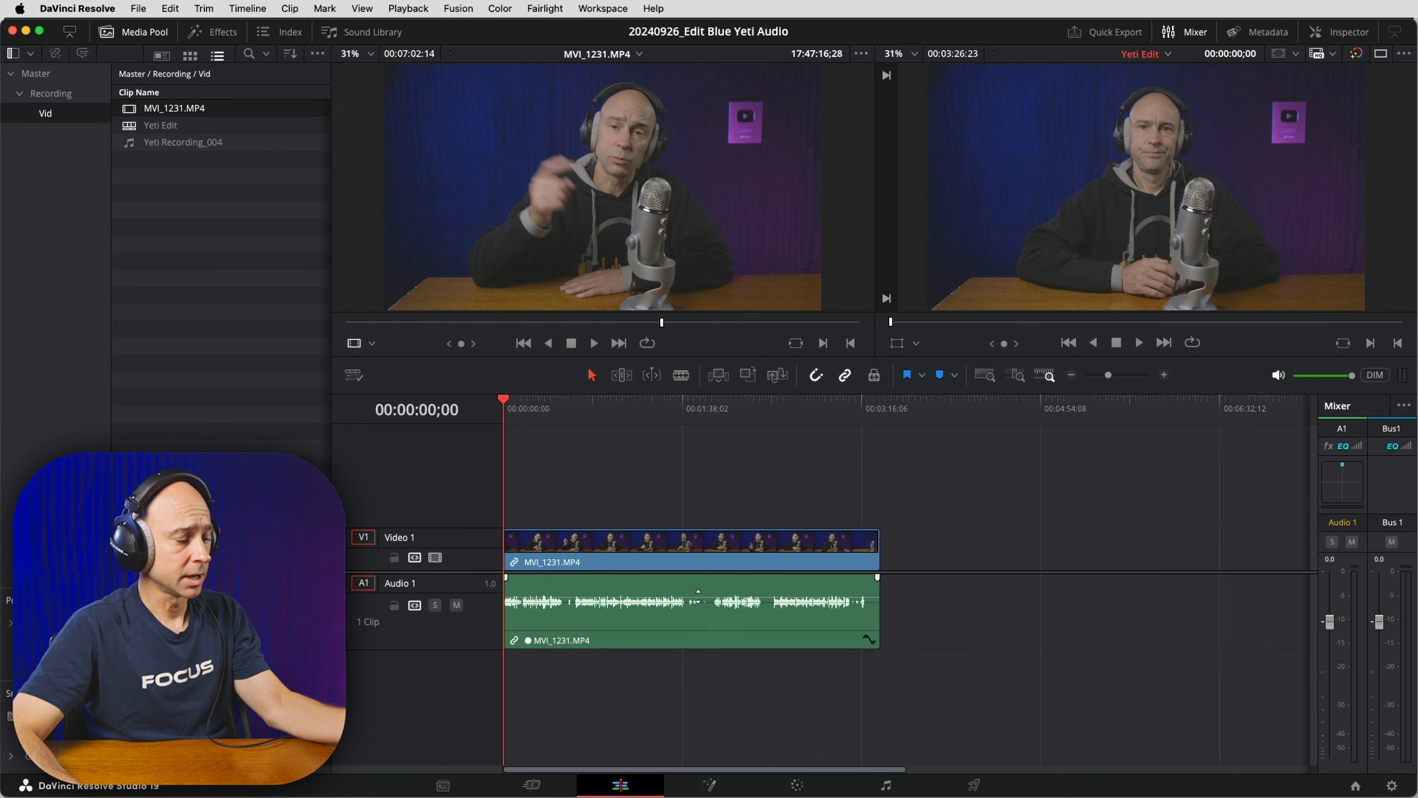
pyautogui.click(717, 623)
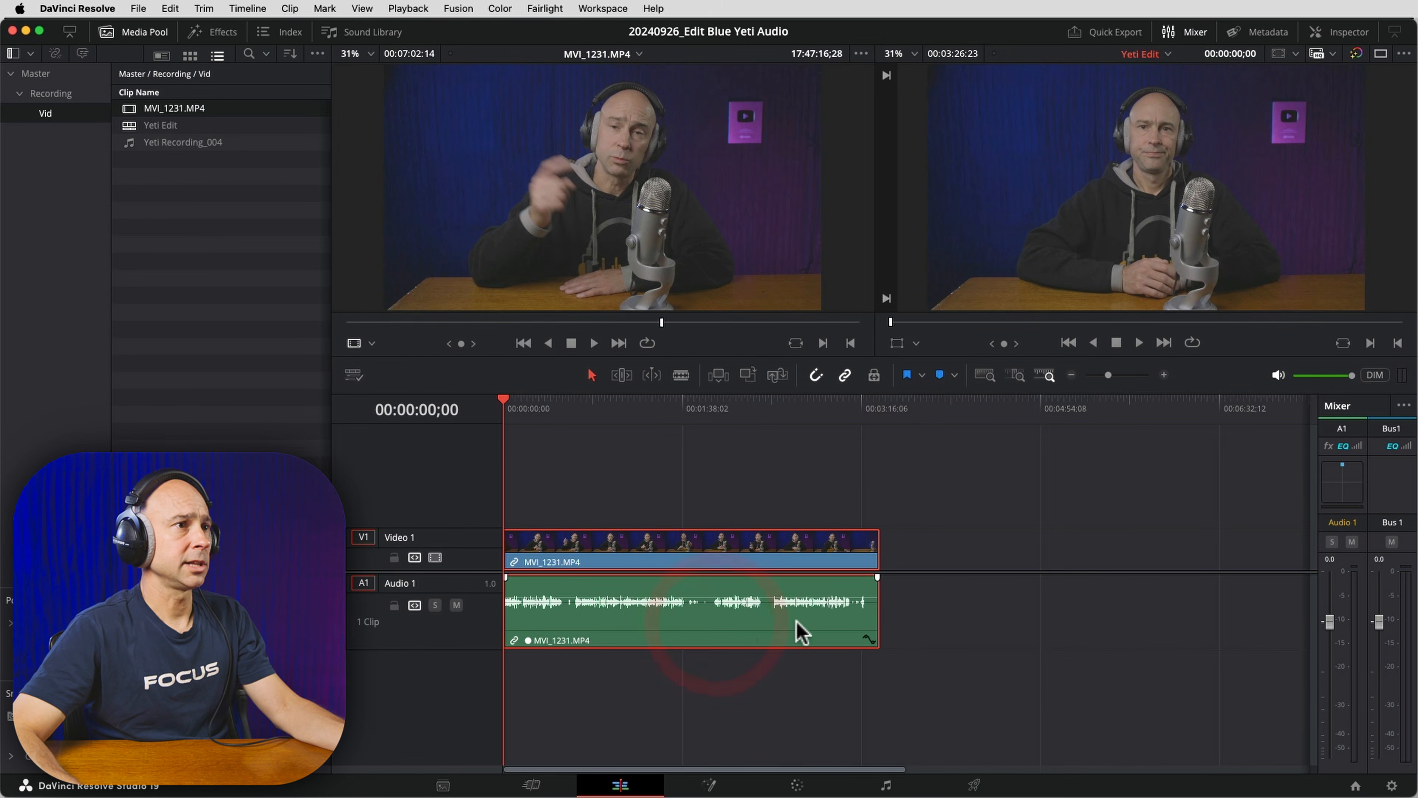
pyautogui.click(1344, 31)
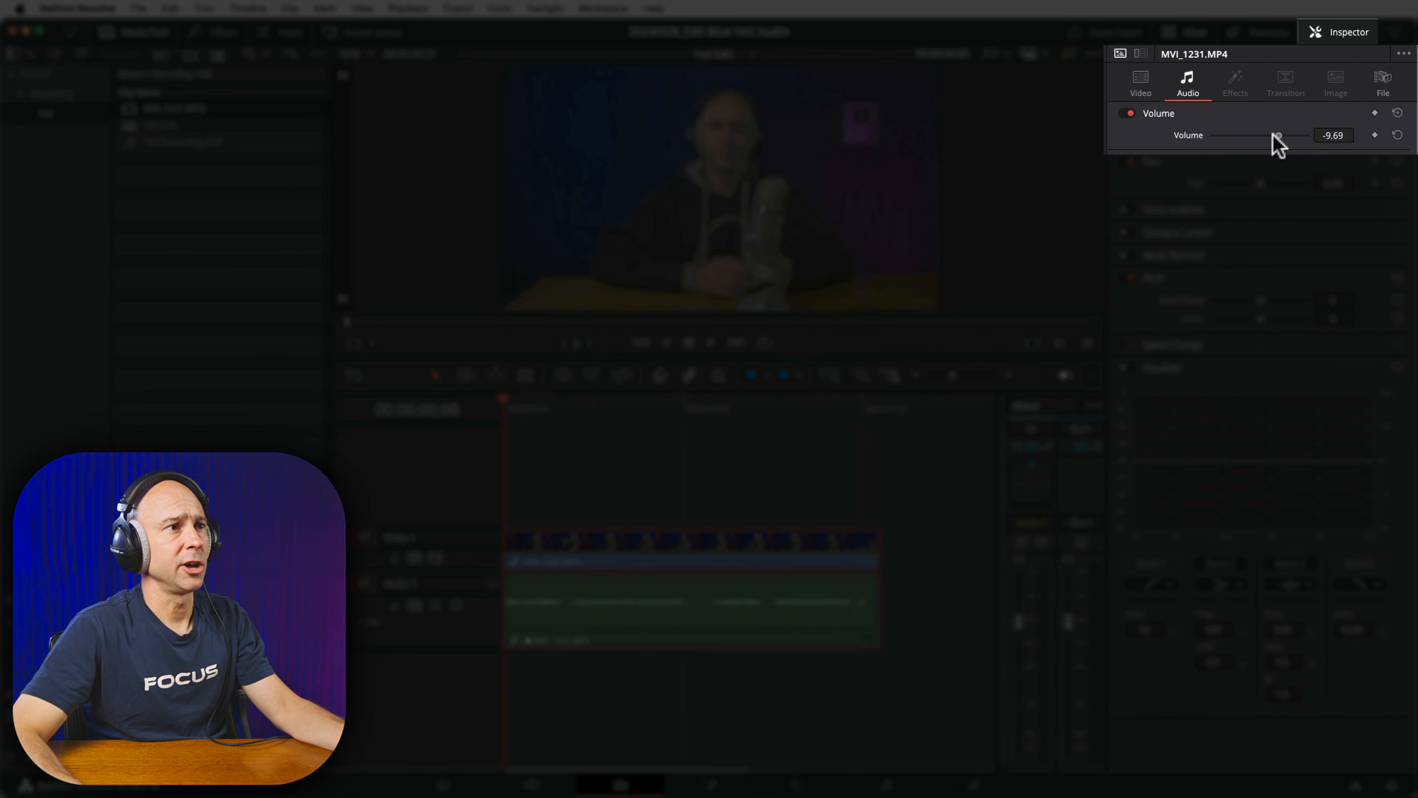
pyautogui.moveTo(1274, 136); pyautogui.dragTo(1294, 137)
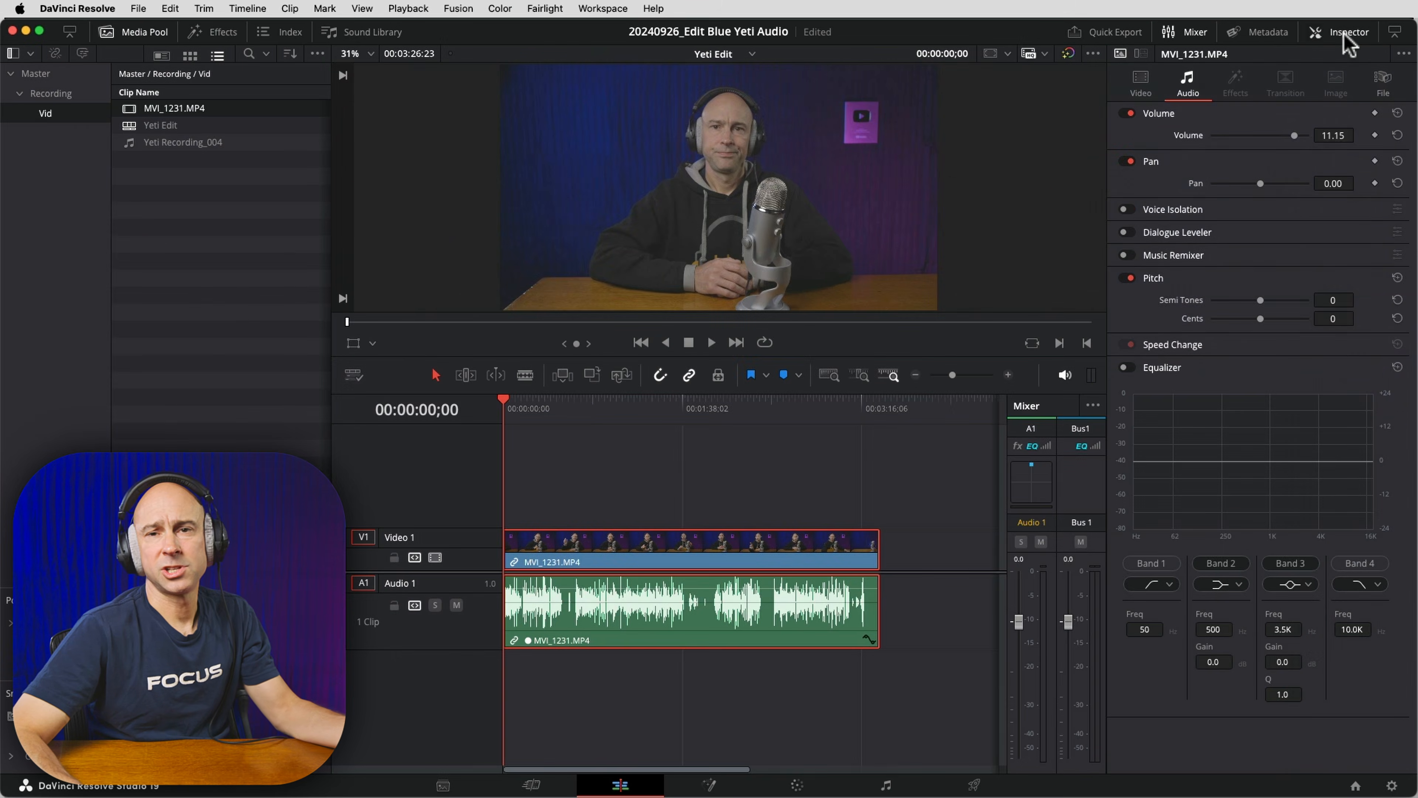
pyautogui.click(1345, 33)
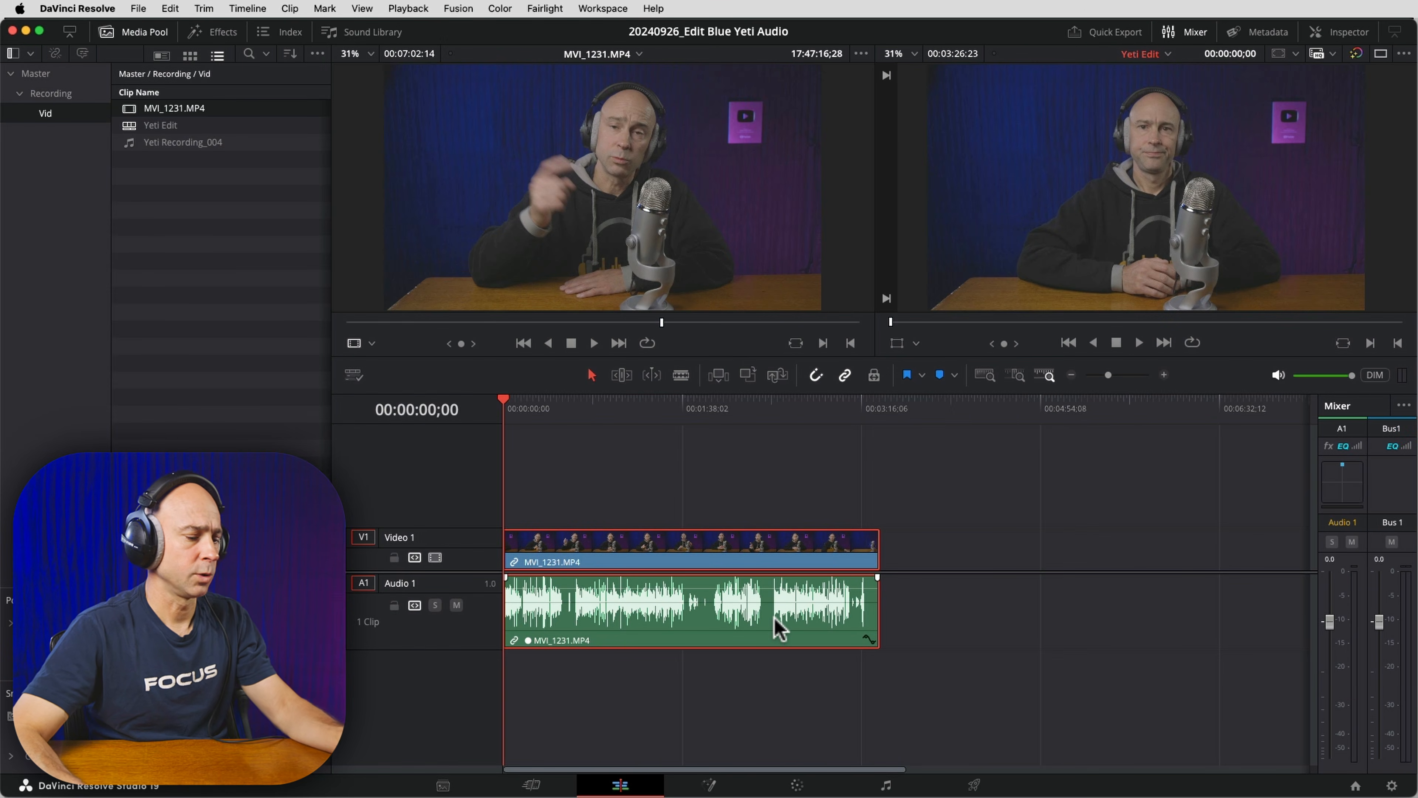
# Step: Place the playhead at 00:00:09;25 and lower the volume line of the audio clip on Audio 1
pyautogui.press('super+equal')
pyautogui.press('super+equal')
pyautogui.press('super+equal')
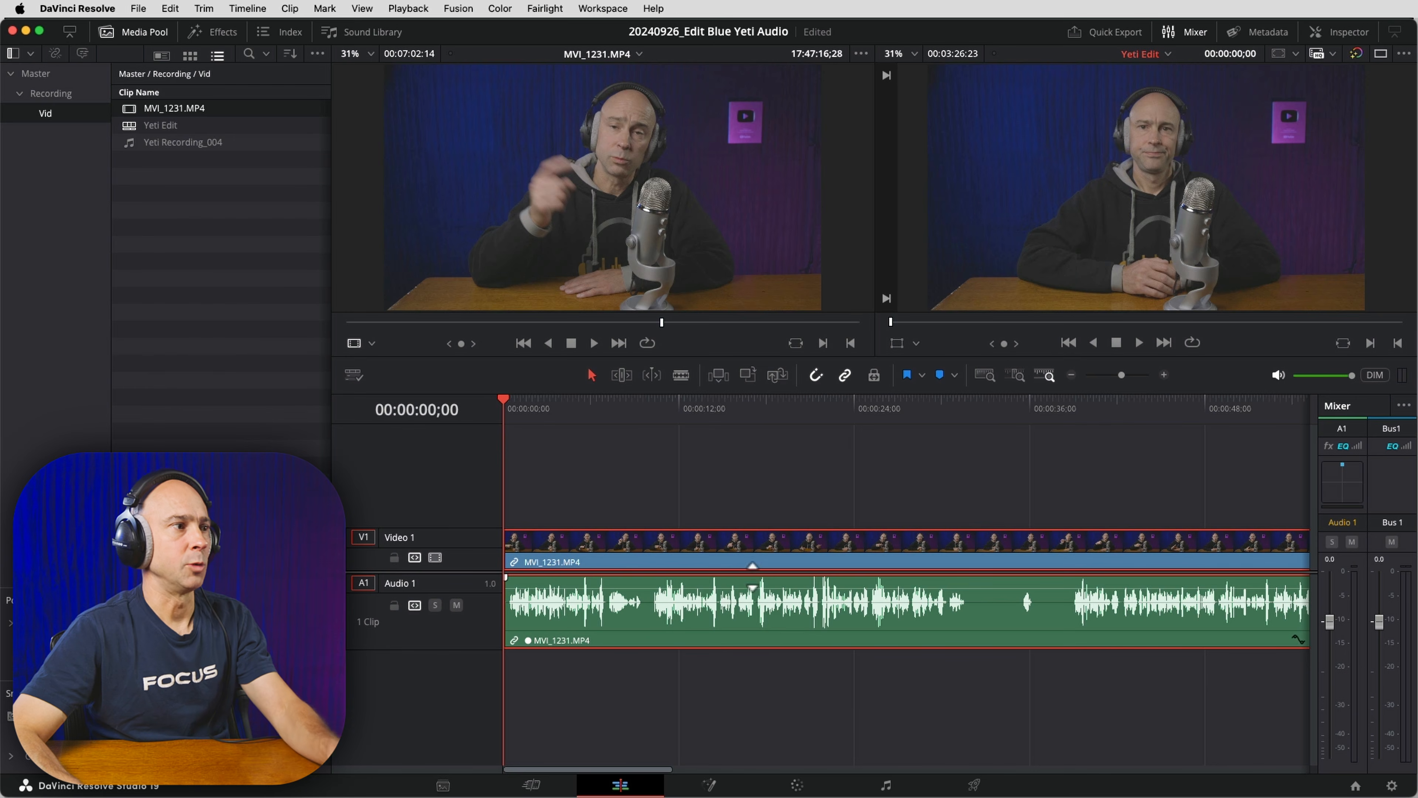
pyautogui.click(647, 401)
pyautogui.click(744, 648)
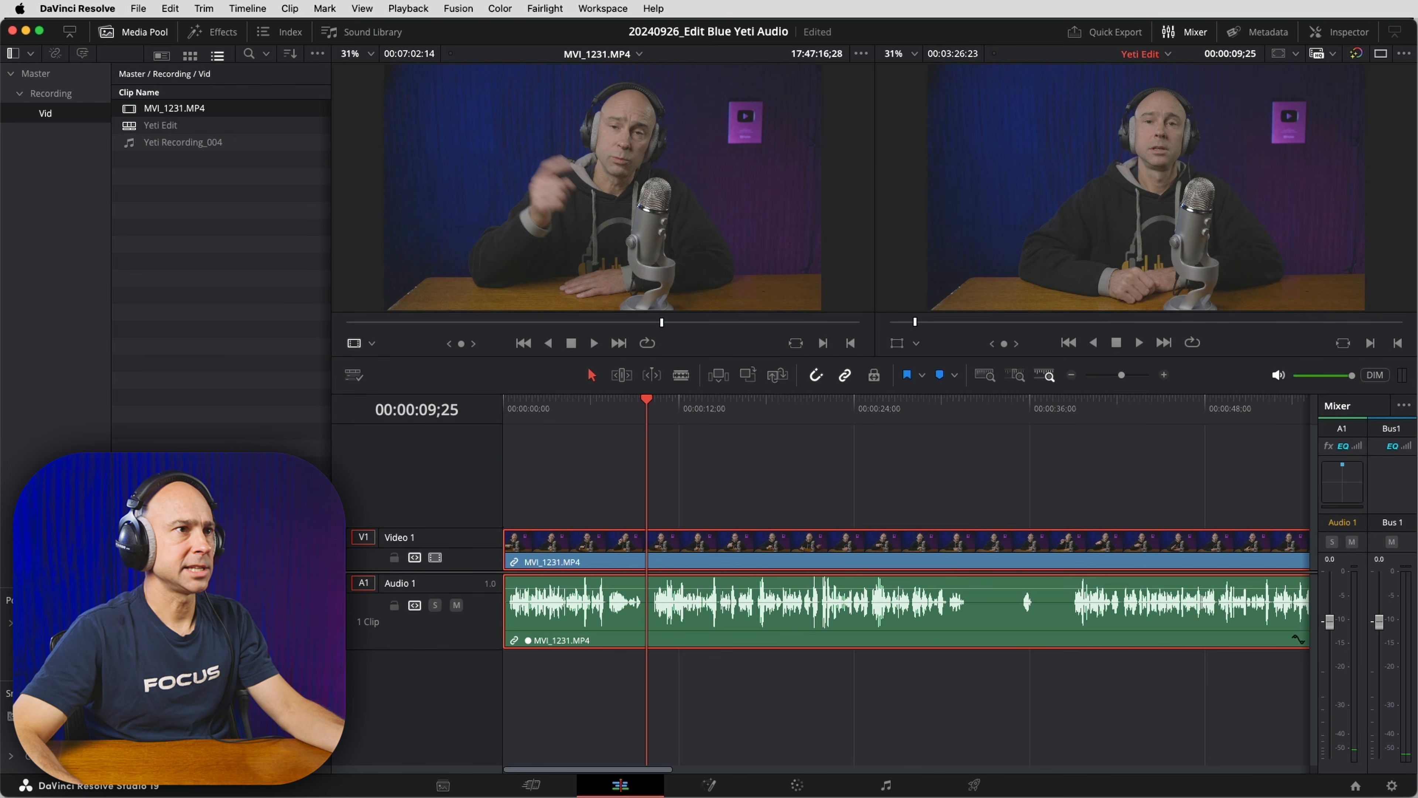
pyautogui.moveTo(998, 588); pyautogui.dragTo(998, 600)
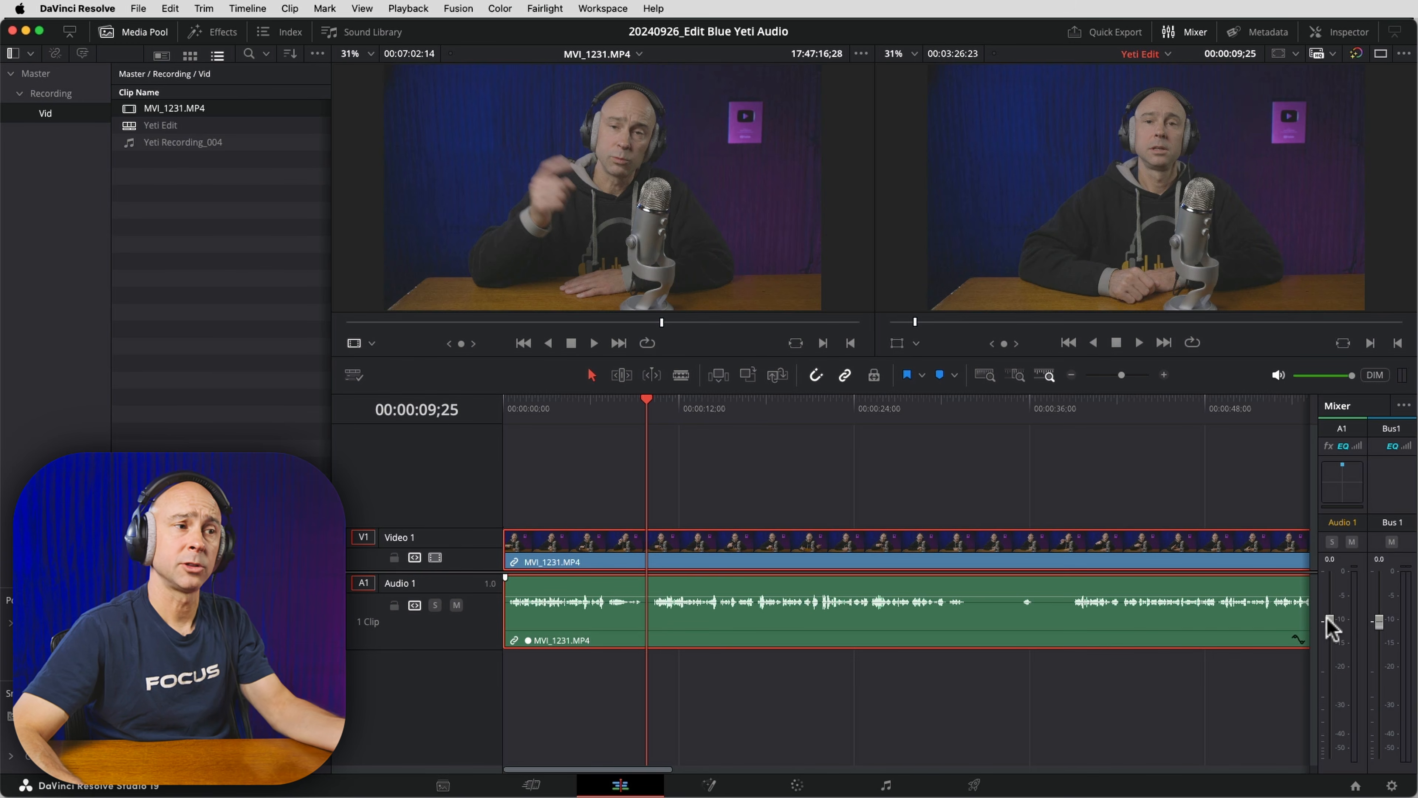
# Step: Play the timeline and raise the MVI_1231.MP4 audio clip's volume line, checking the level on the Audio 1 meter
pyautogui.click(1346, 621)
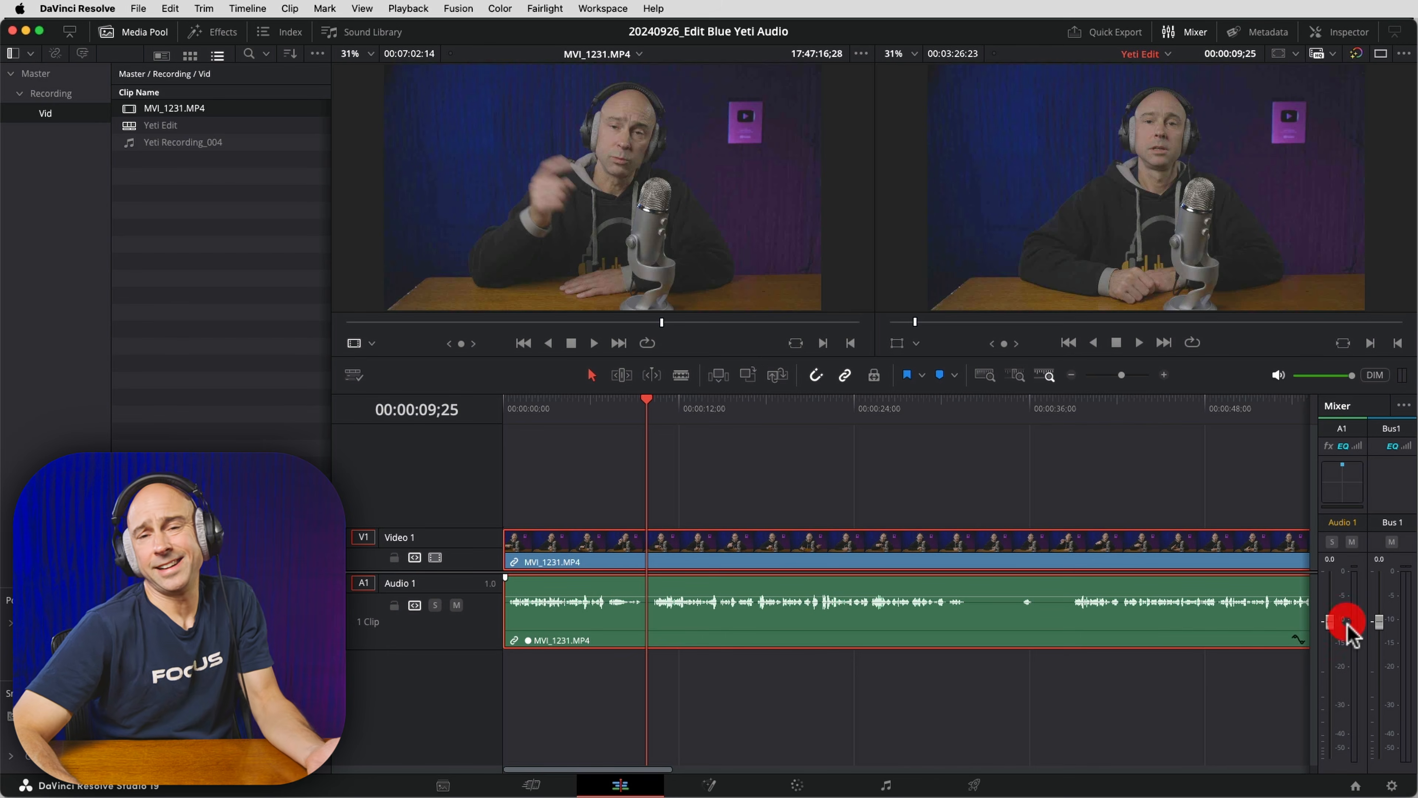
pyautogui.press('space')
pyautogui.moveTo(705, 597); pyautogui.dragTo(702, 592)
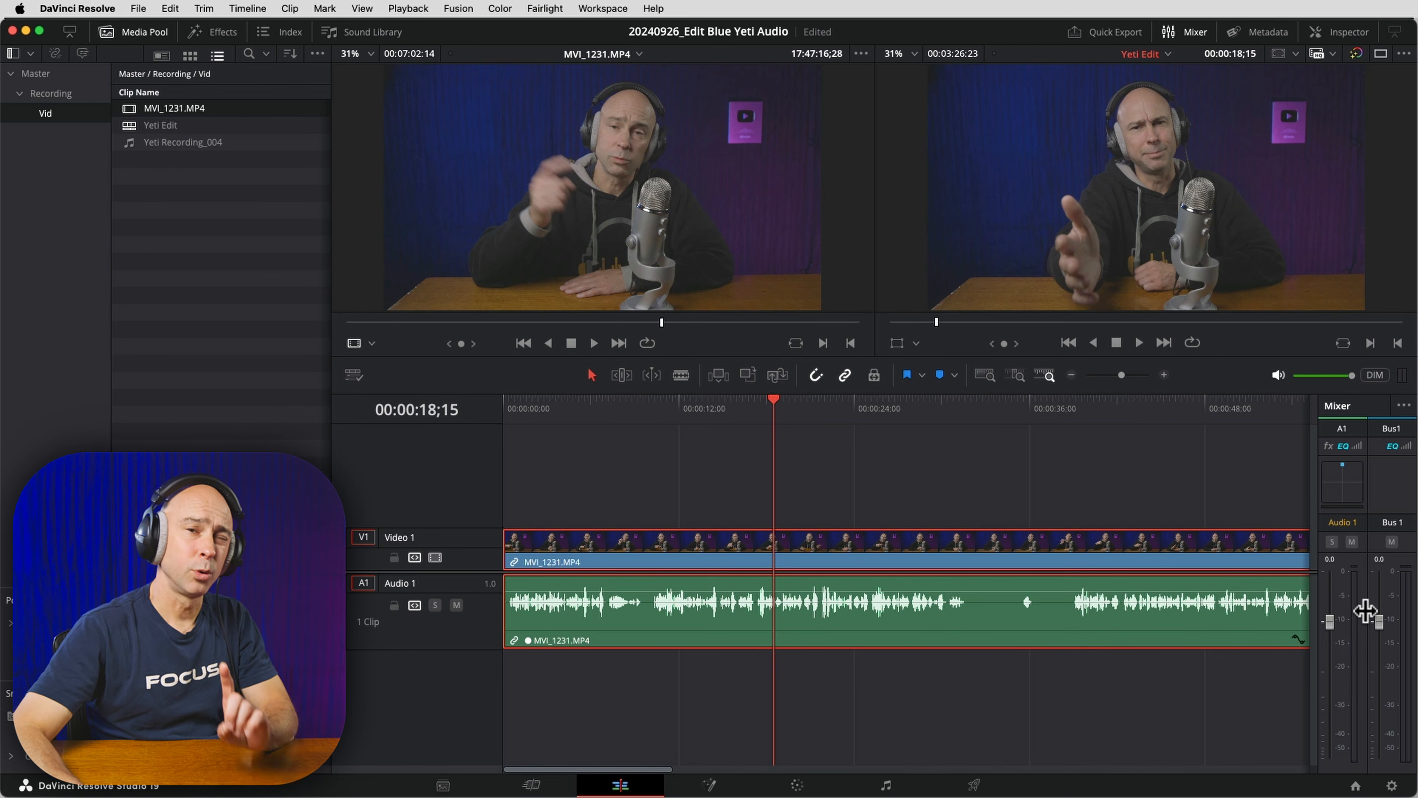
pyautogui.click(1355, 572)
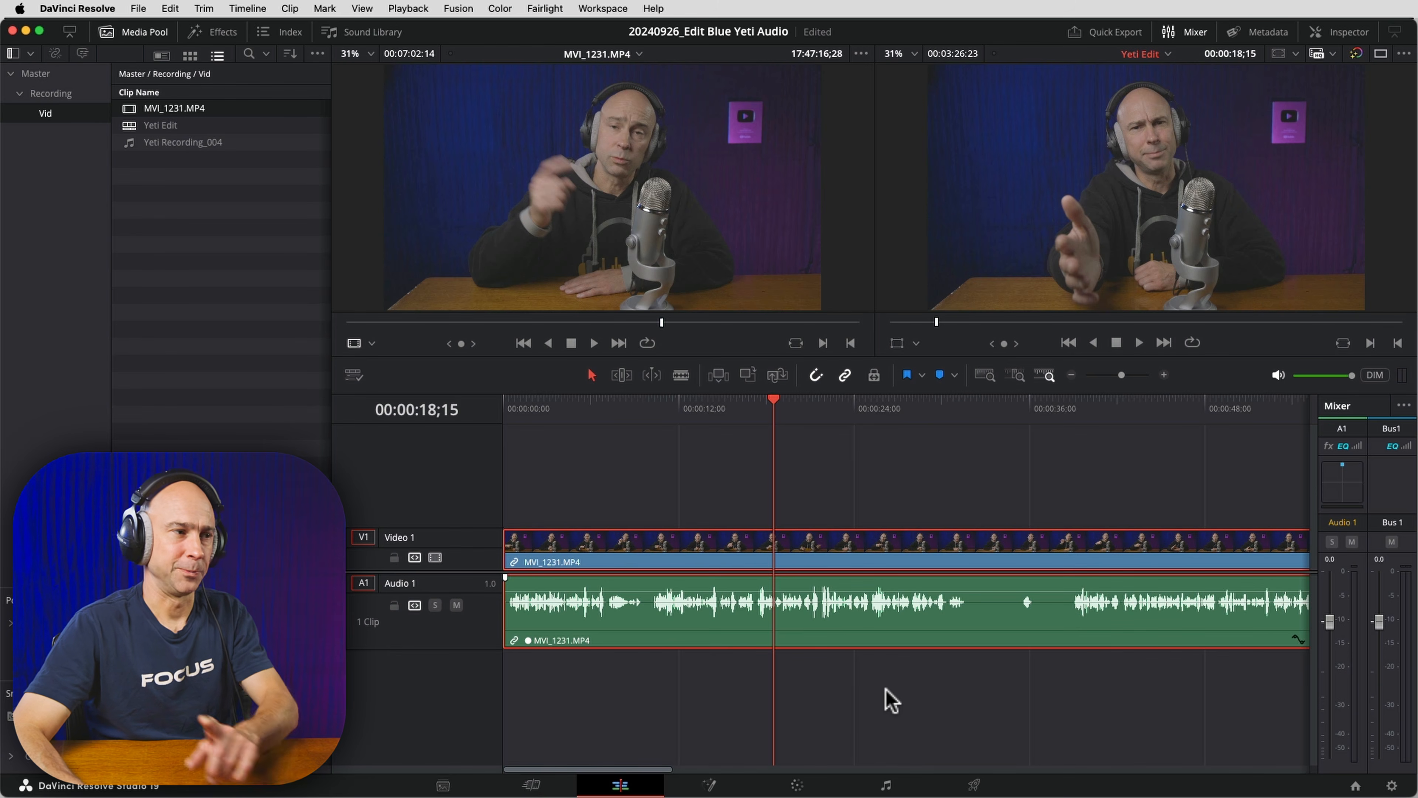
# Step: Switch to the Fairlight page, enlarge the Audio 1 track's height, and open the mixer's display options
pyautogui.click(887, 785)
pyautogui.scroll(3, 339, 387)
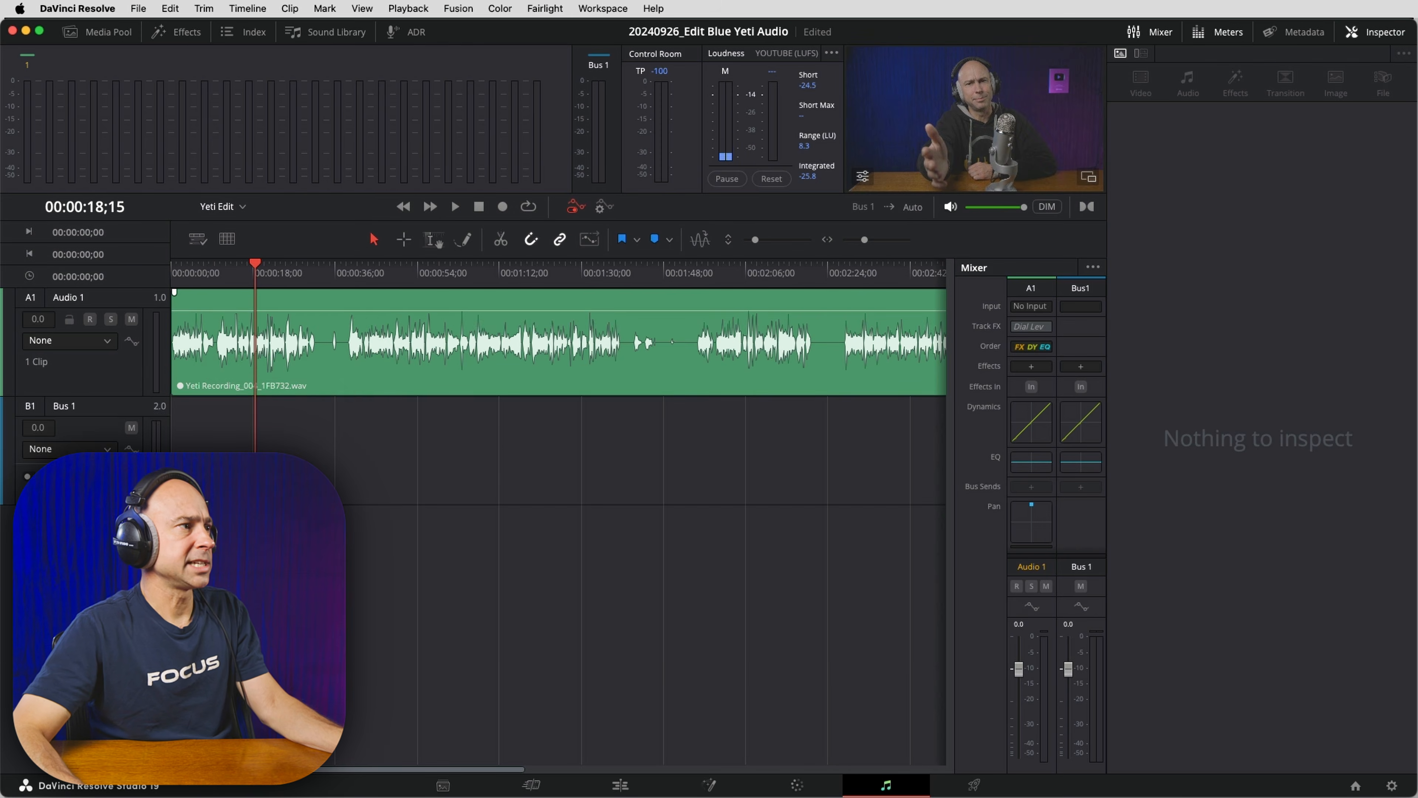
pyautogui.scroll(2, 341, 377)
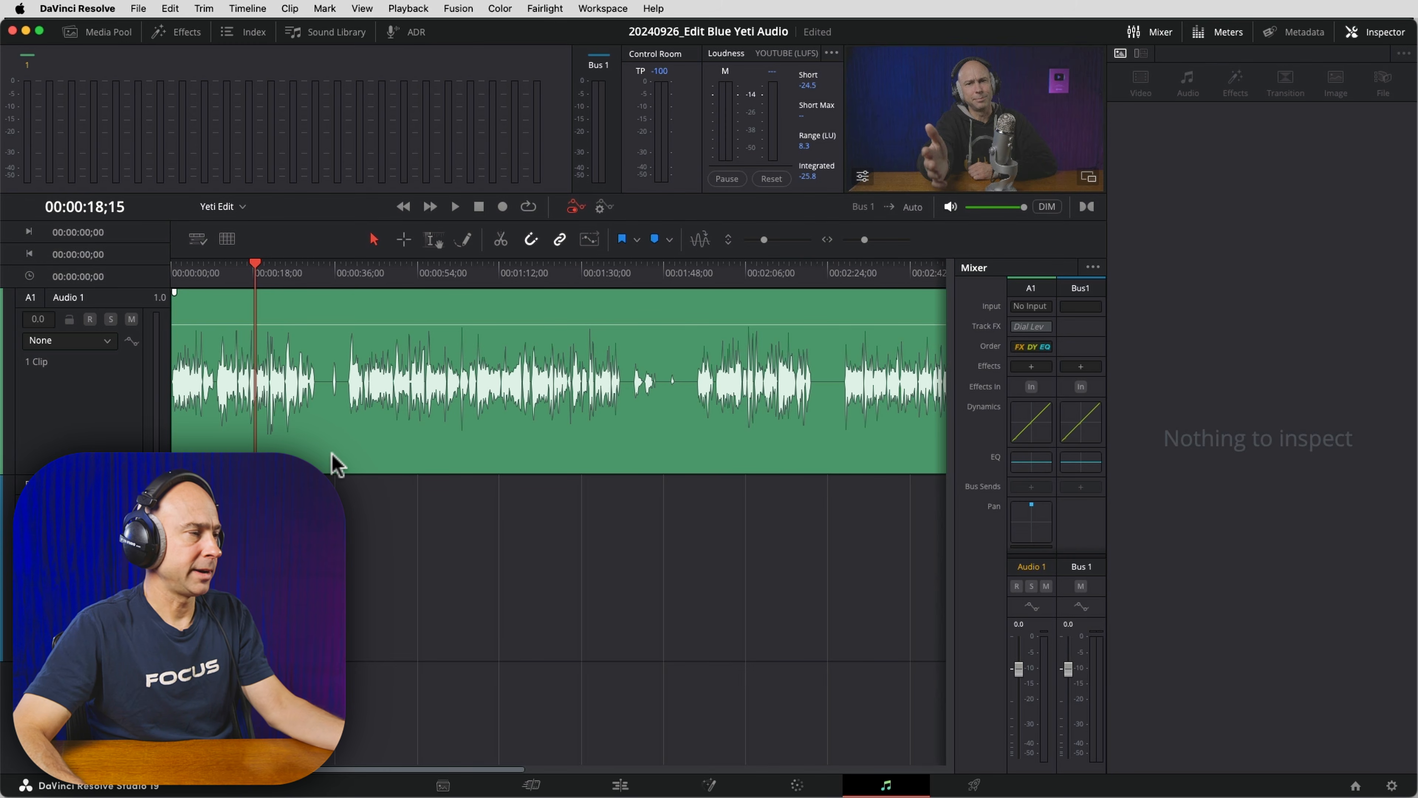
pyautogui.scroll(-5, 331, 450)
pyautogui.scroll(6, 331, 450)
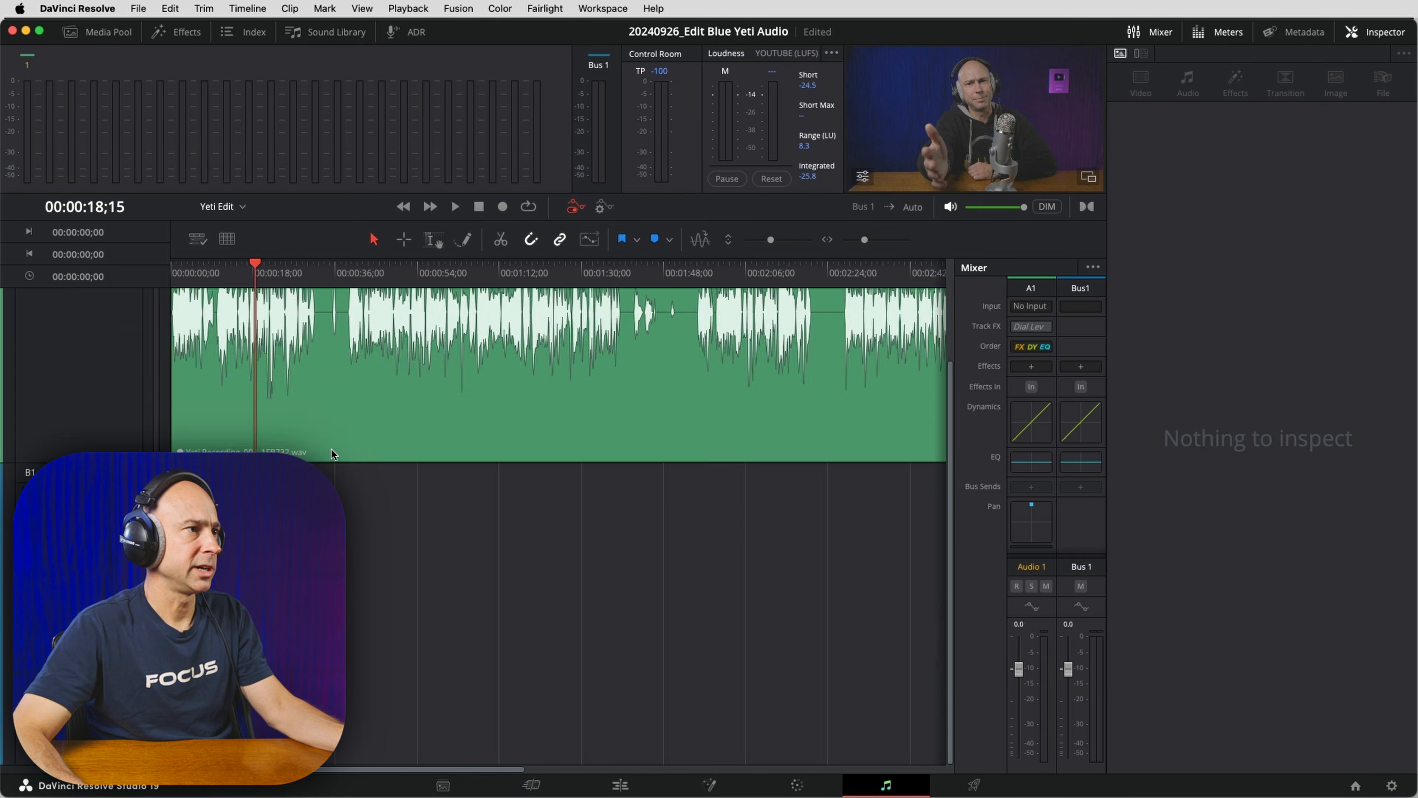
pyautogui.scroll(-5, 329, 451)
pyautogui.scroll(4, 329, 451)
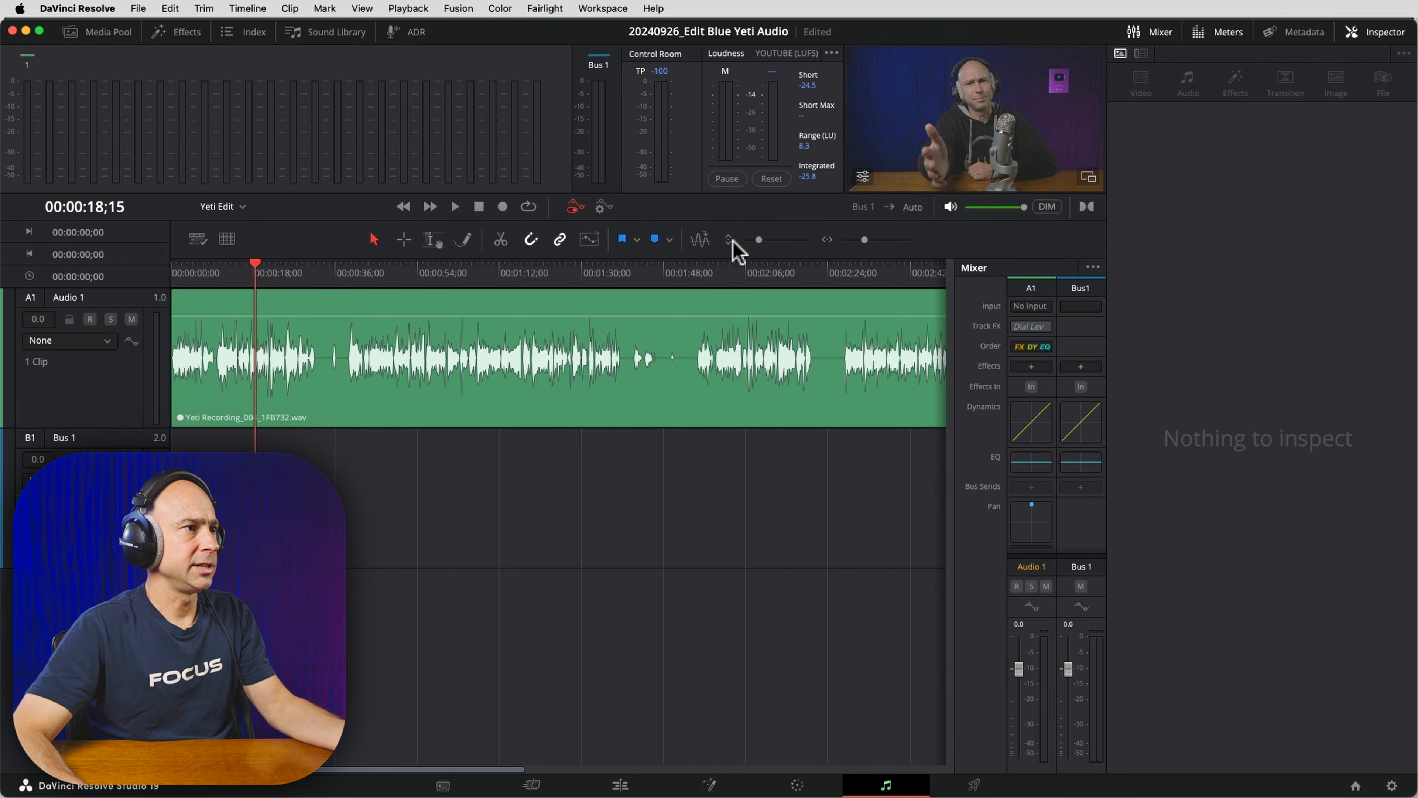
pyautogui.moveTo(760, 240); pyautogui.dragTo(781, 244)
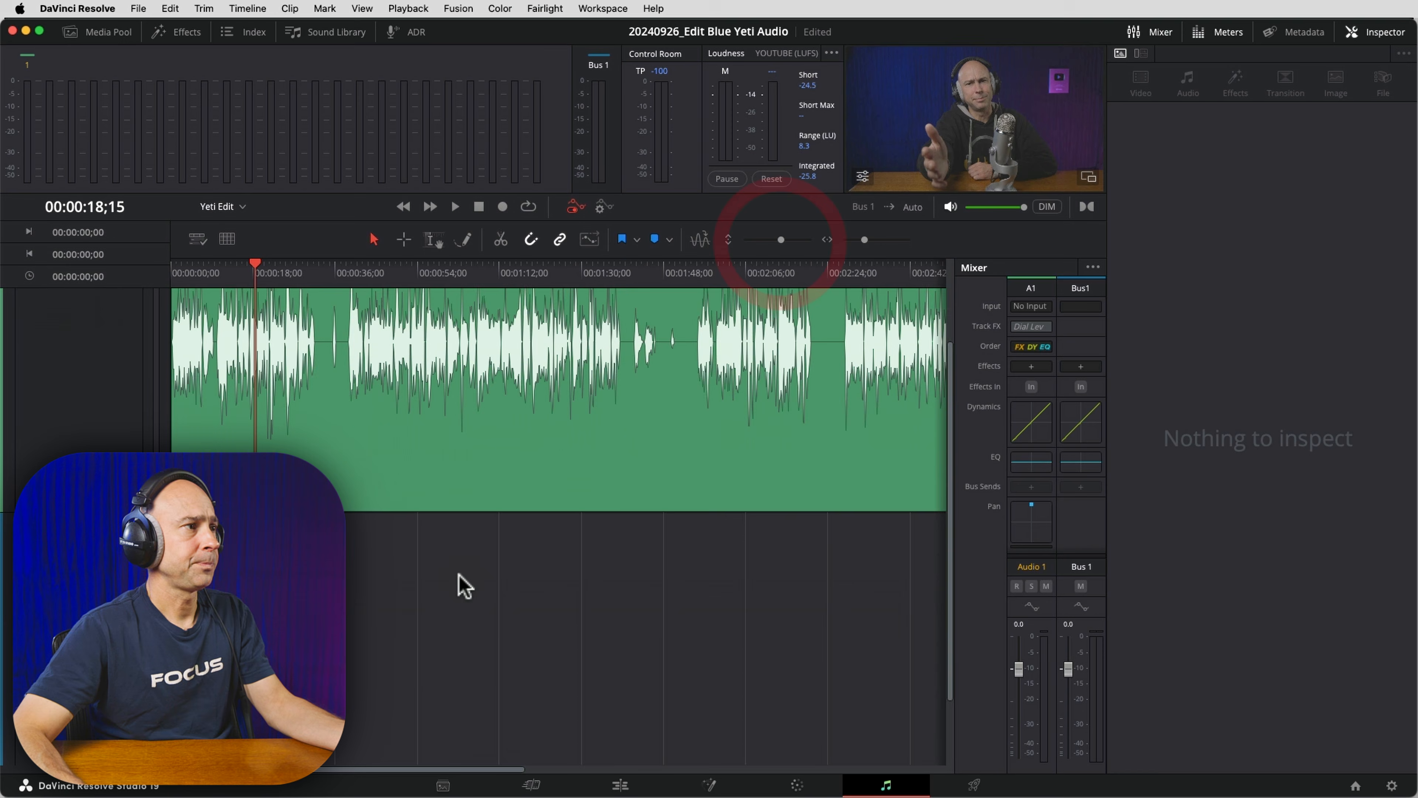
pyautogui.scroll(3, 464, 587)
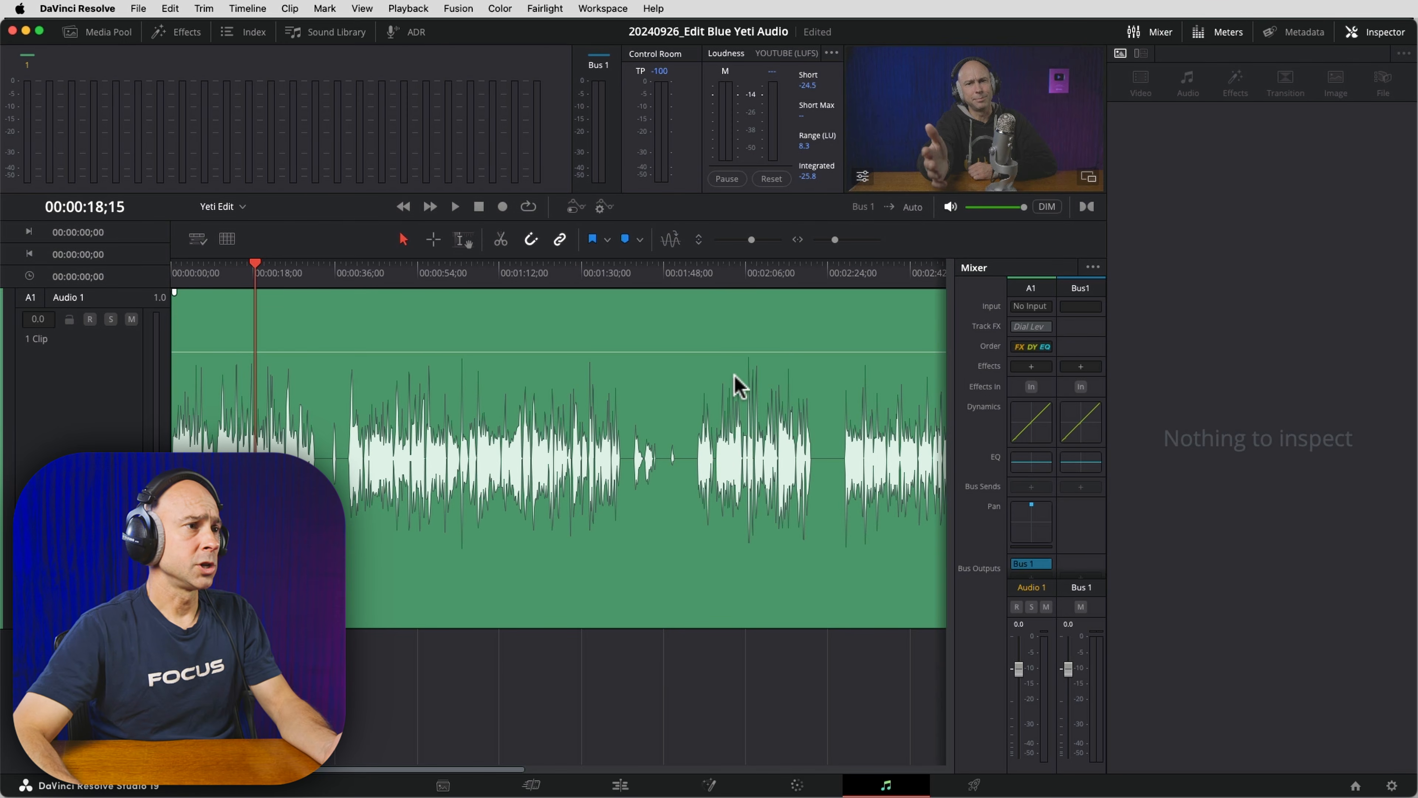
pyautogui.click(1094, 267)
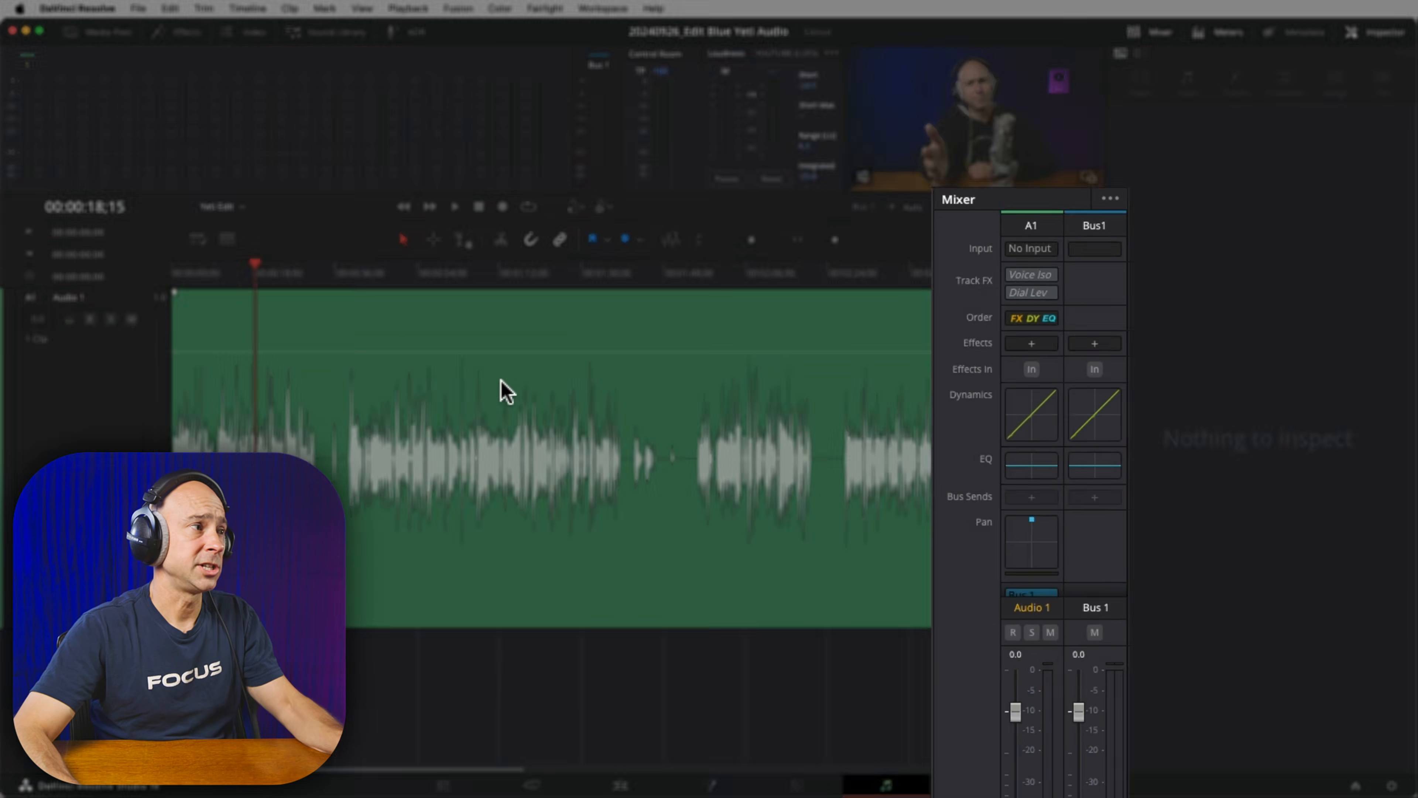
# Step: Play the quiet gap in the Audio 1 recording from about 00:00:32;01 to listen for background noise
pyautogui.click(318, 274)
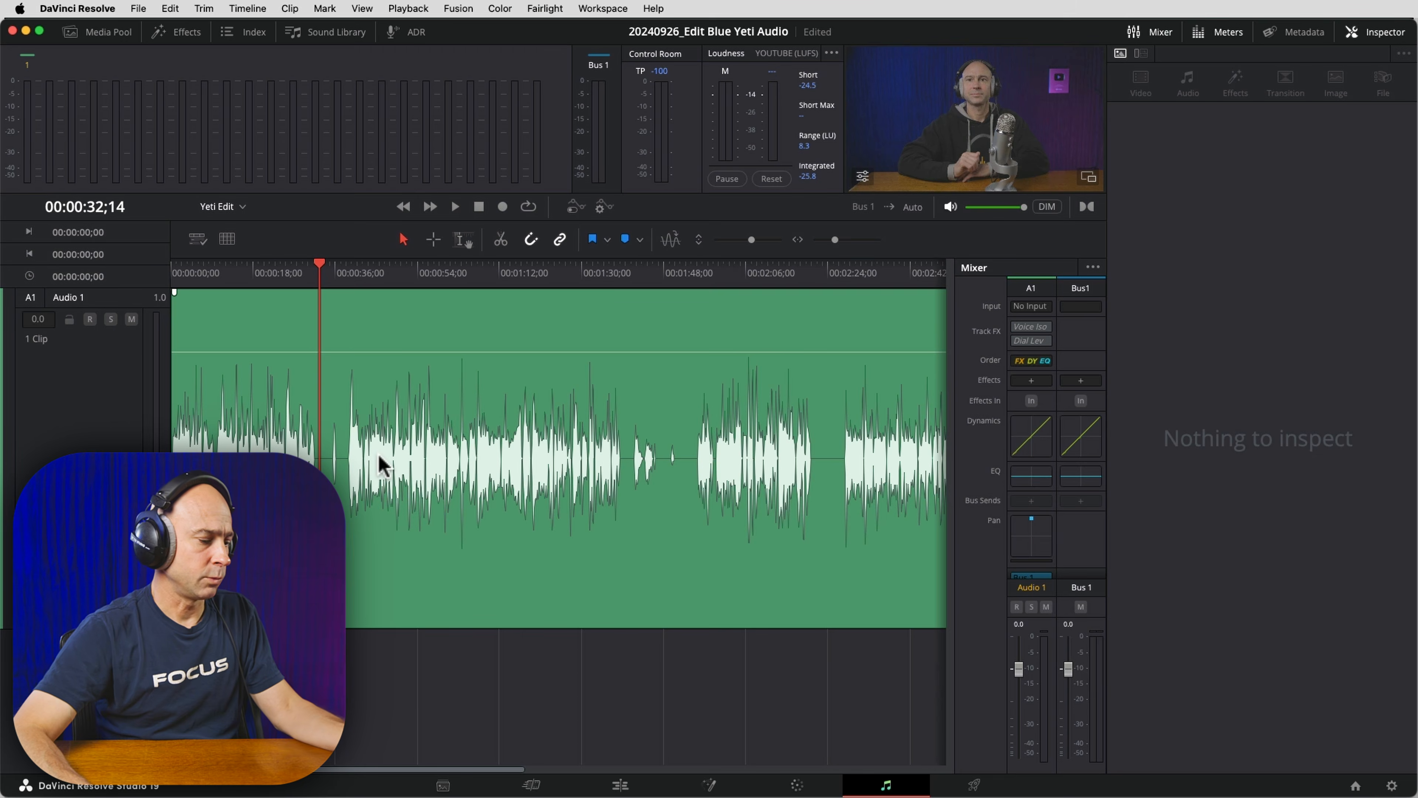
pyautogui.scroll(5, 376, 454)
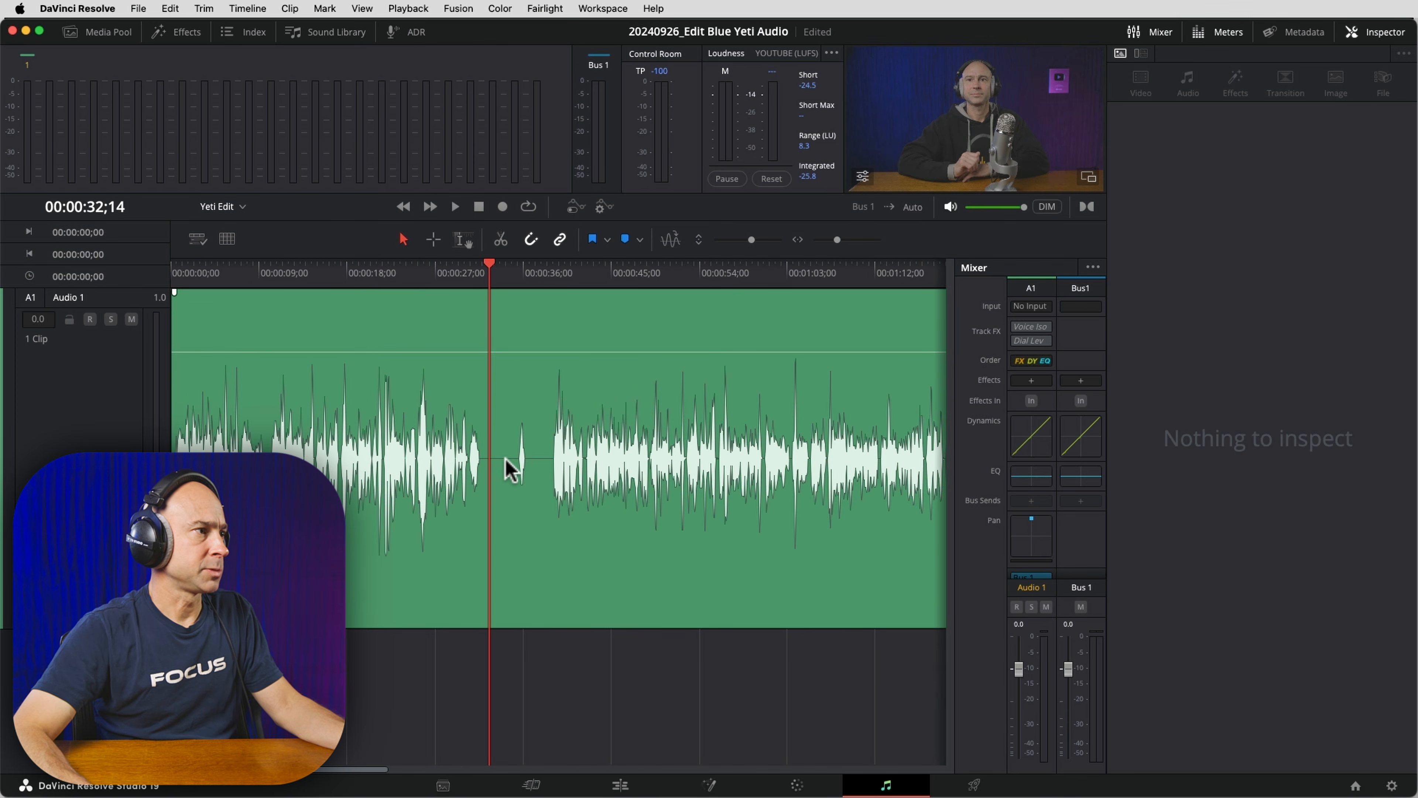
pyautogui.click(480, 273)
pyautogui.press('space')
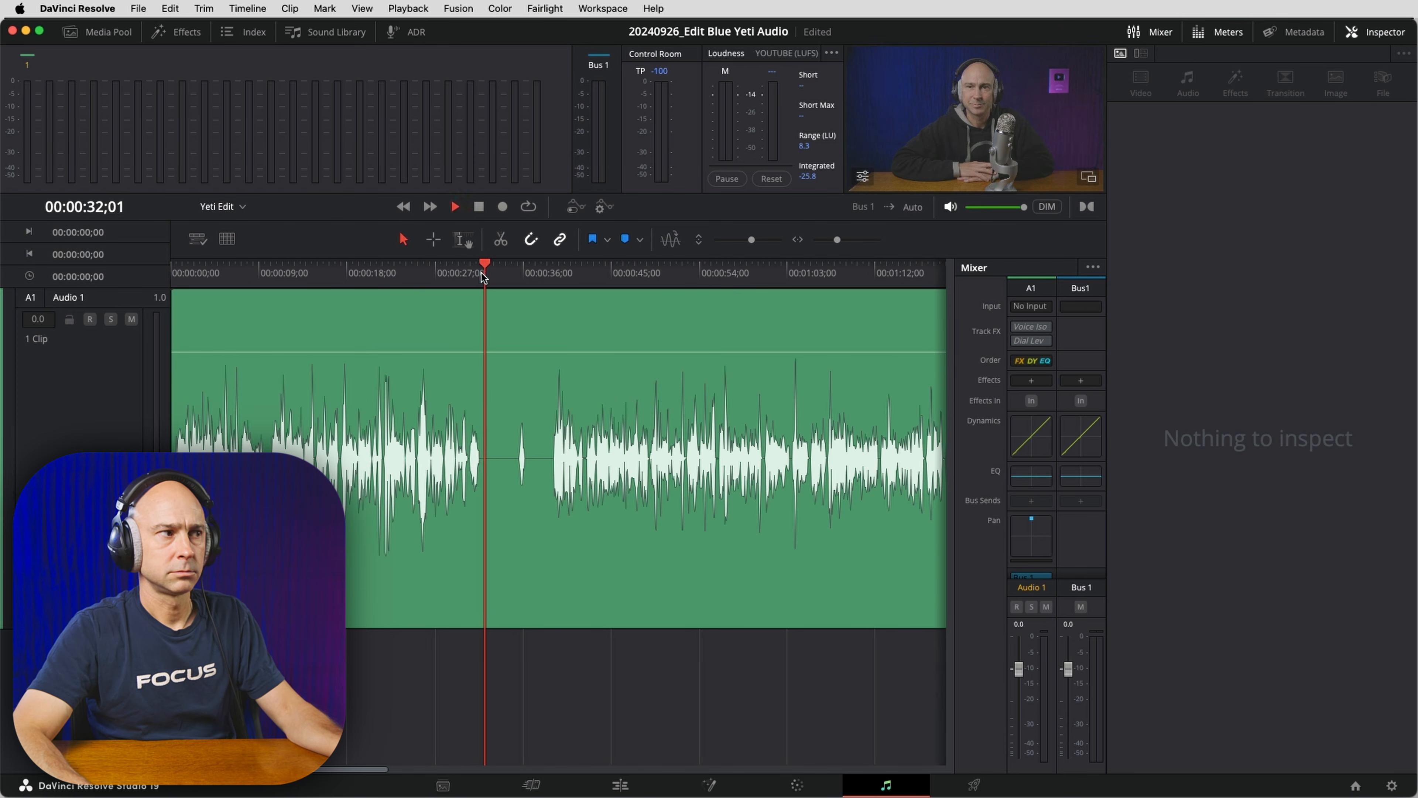
pyautogui.press('space')
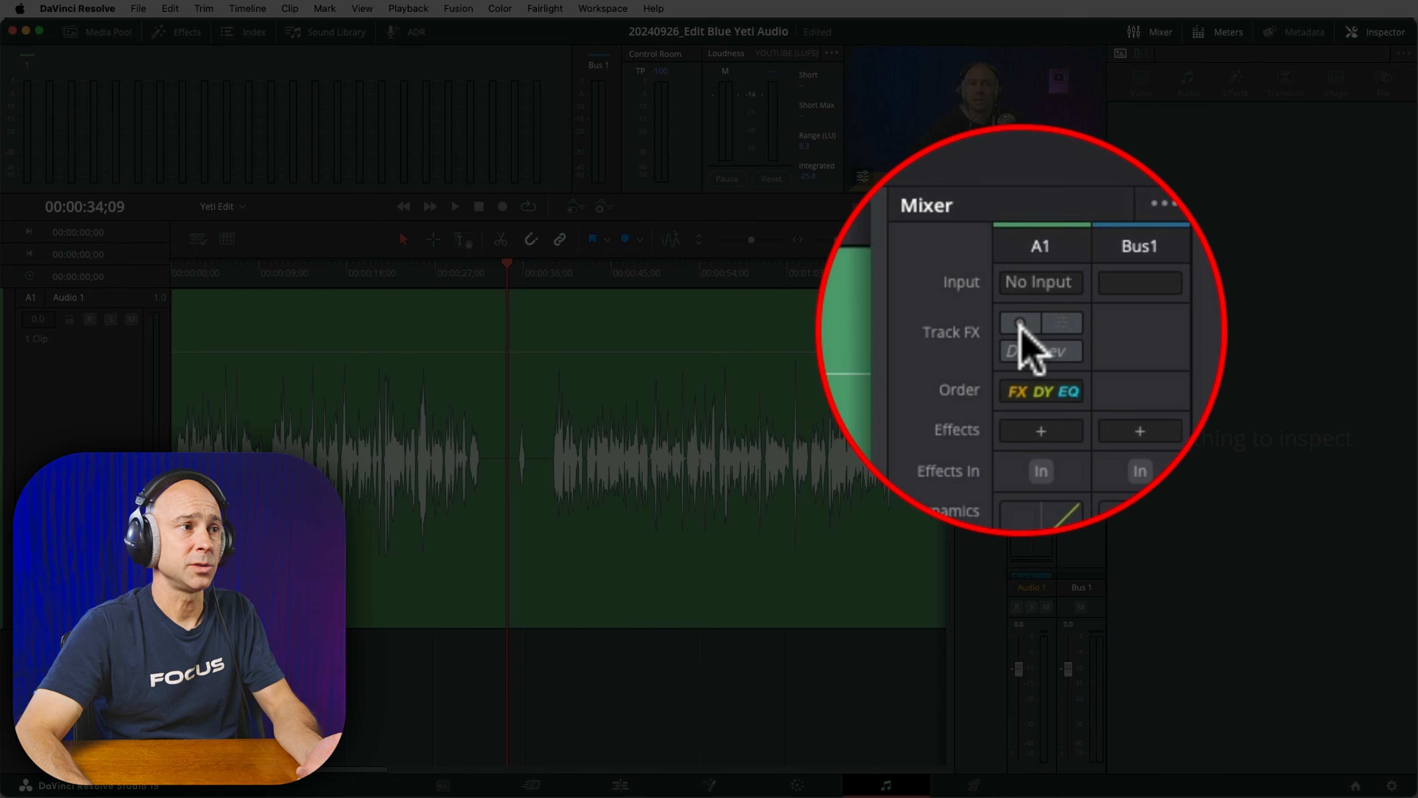
# Step: Try Voice Isolation on Audio 1 with its amount at 0 and 33, and switch the effect off again
pyautogui.click(1019, 327)
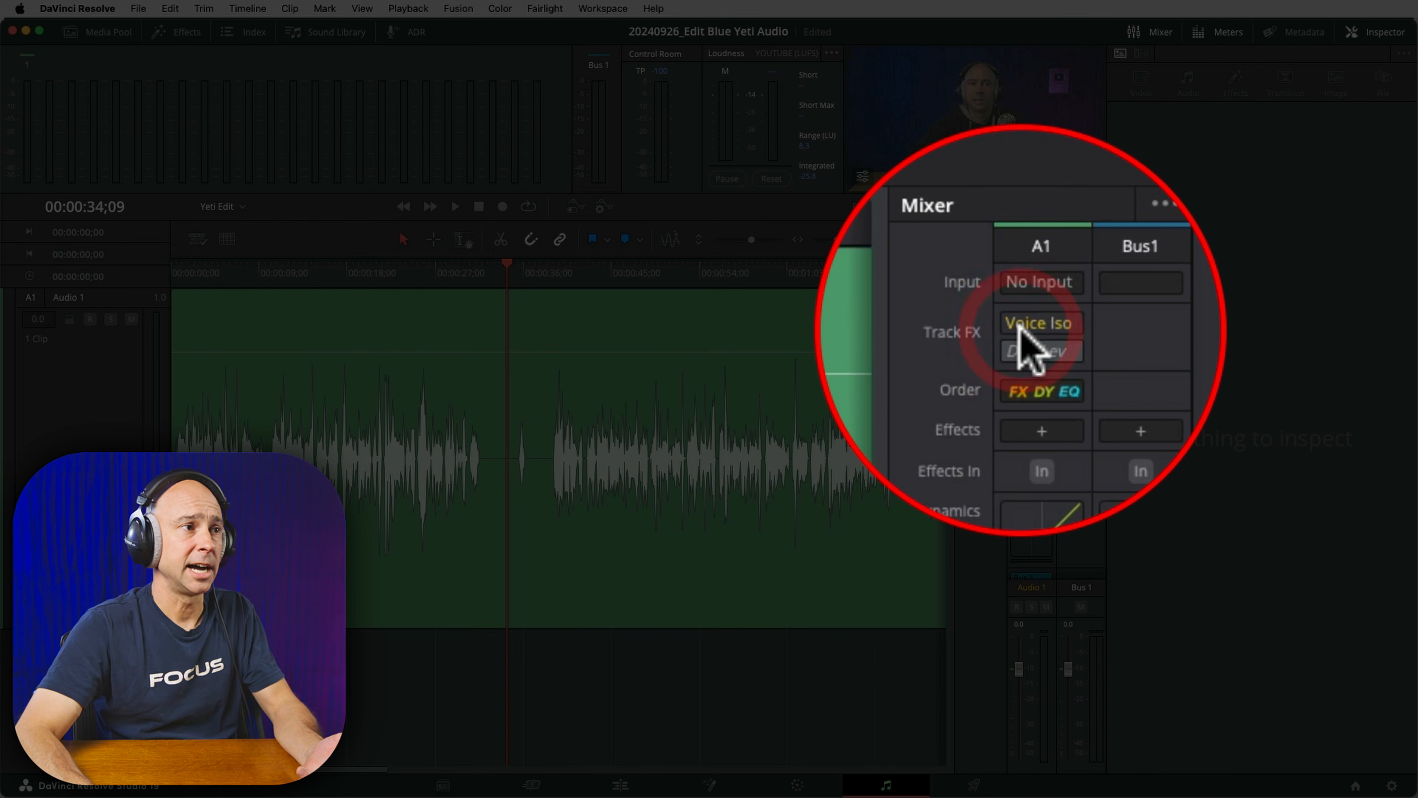
pyautogui.click(1040, 326)
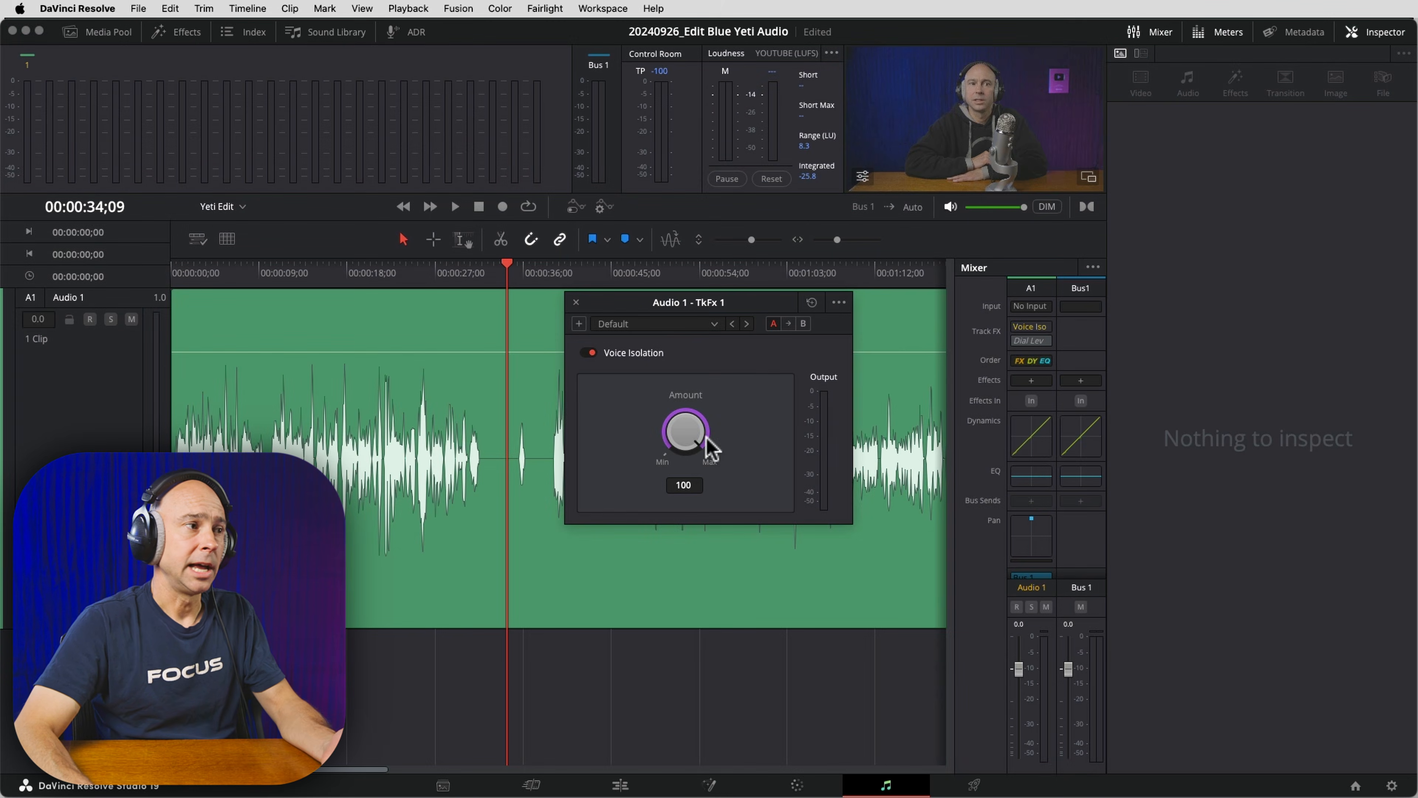
pyautogui.moveTo(704, 443); pyautogui.dragTo(557, 427)
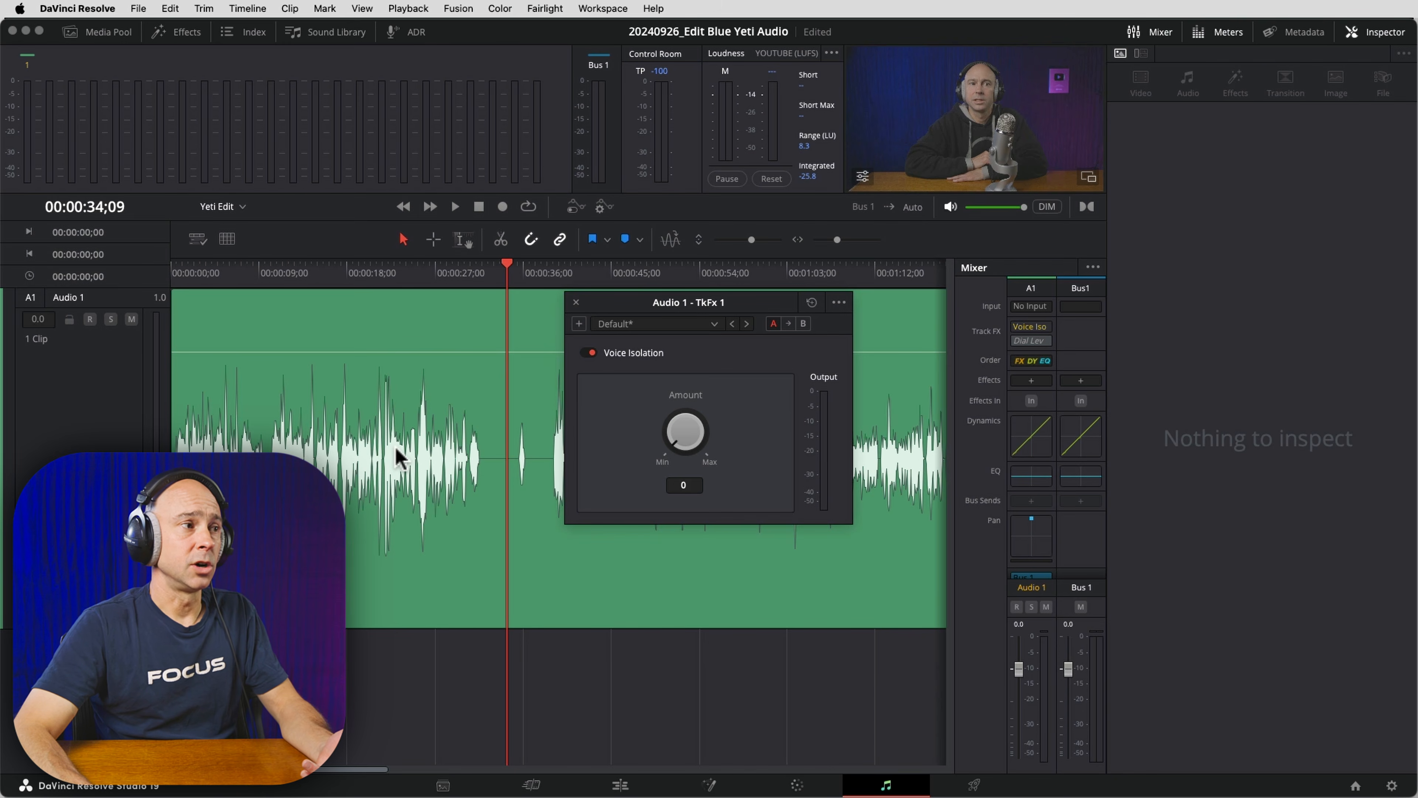
pyautogui.moveTo(703, 437); pyautogui.dragTo(798, 456)
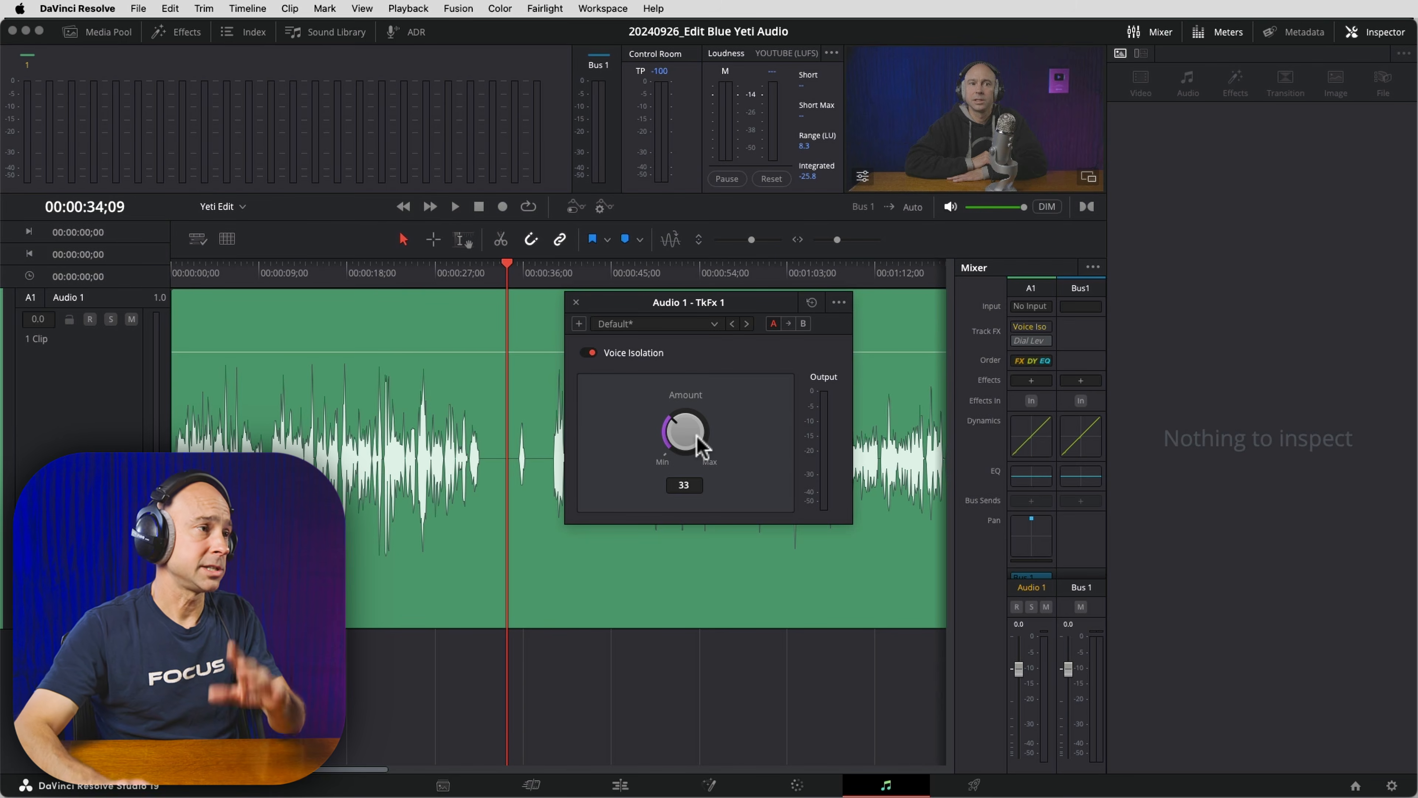
pyautogui.click(577, 304)
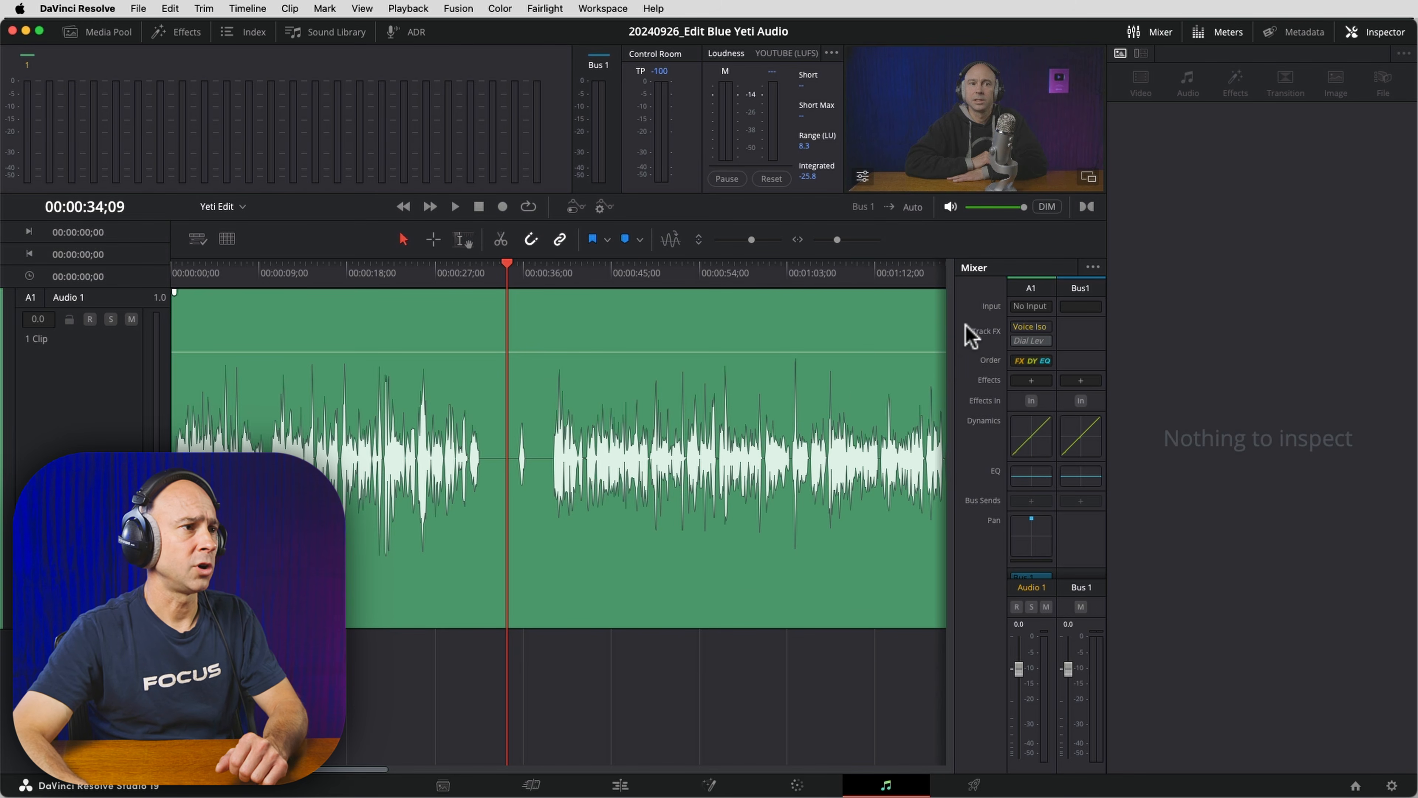
pyautogui.click(1021, 327)
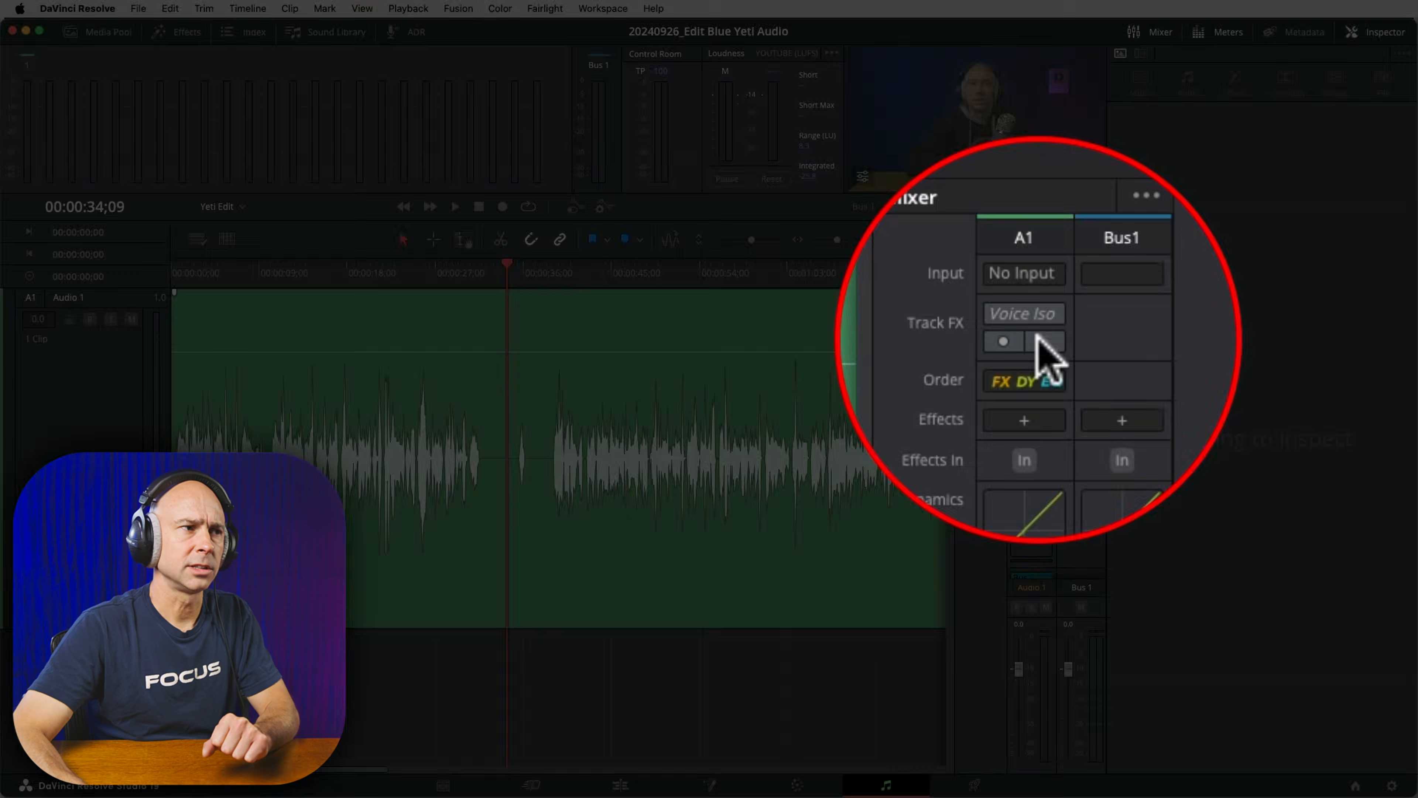
# Step: Enable Dialogue Leveler on Audio 1, look over its settings, and switch the effect off again
pyautogui.moveTo(1021, 340)
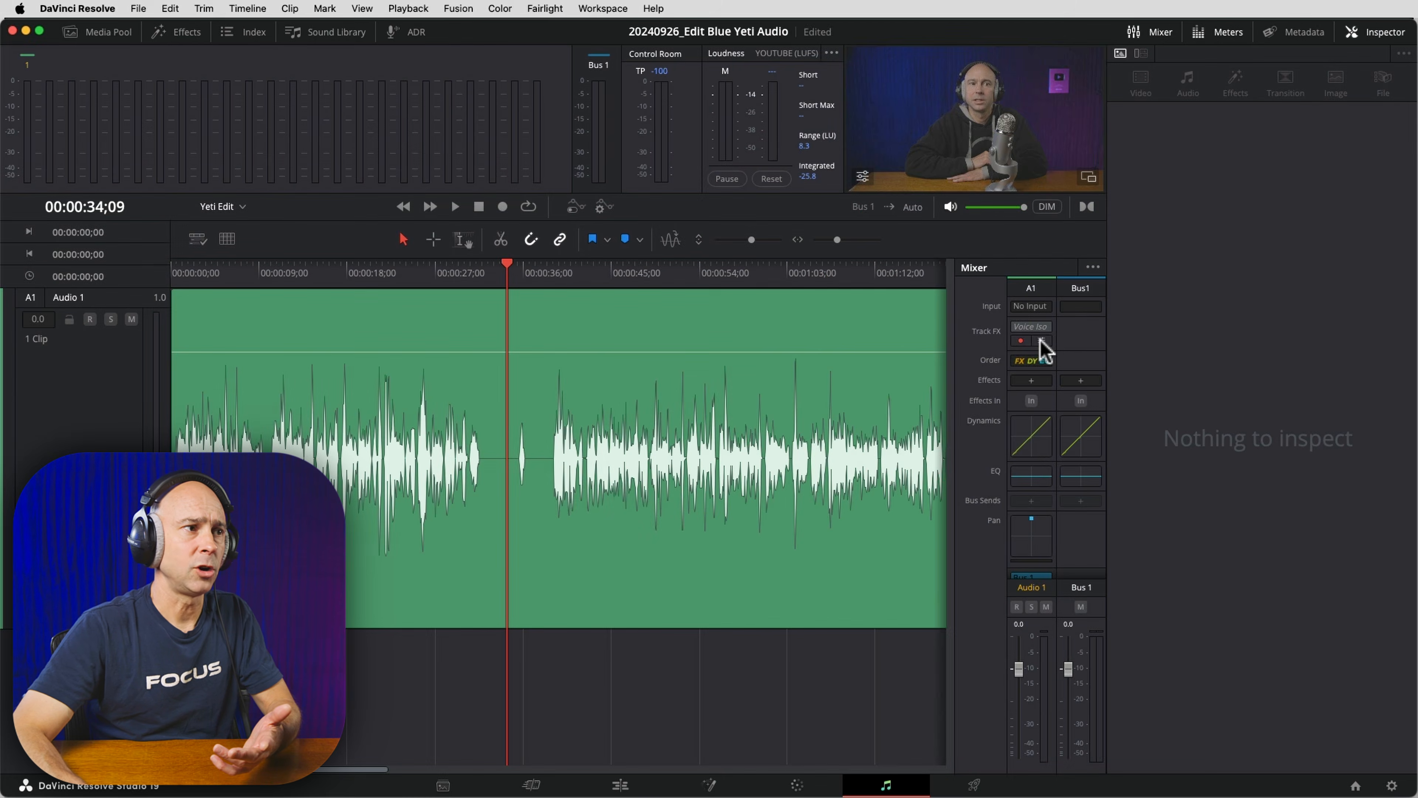
pyautogui.click(1042, 340)
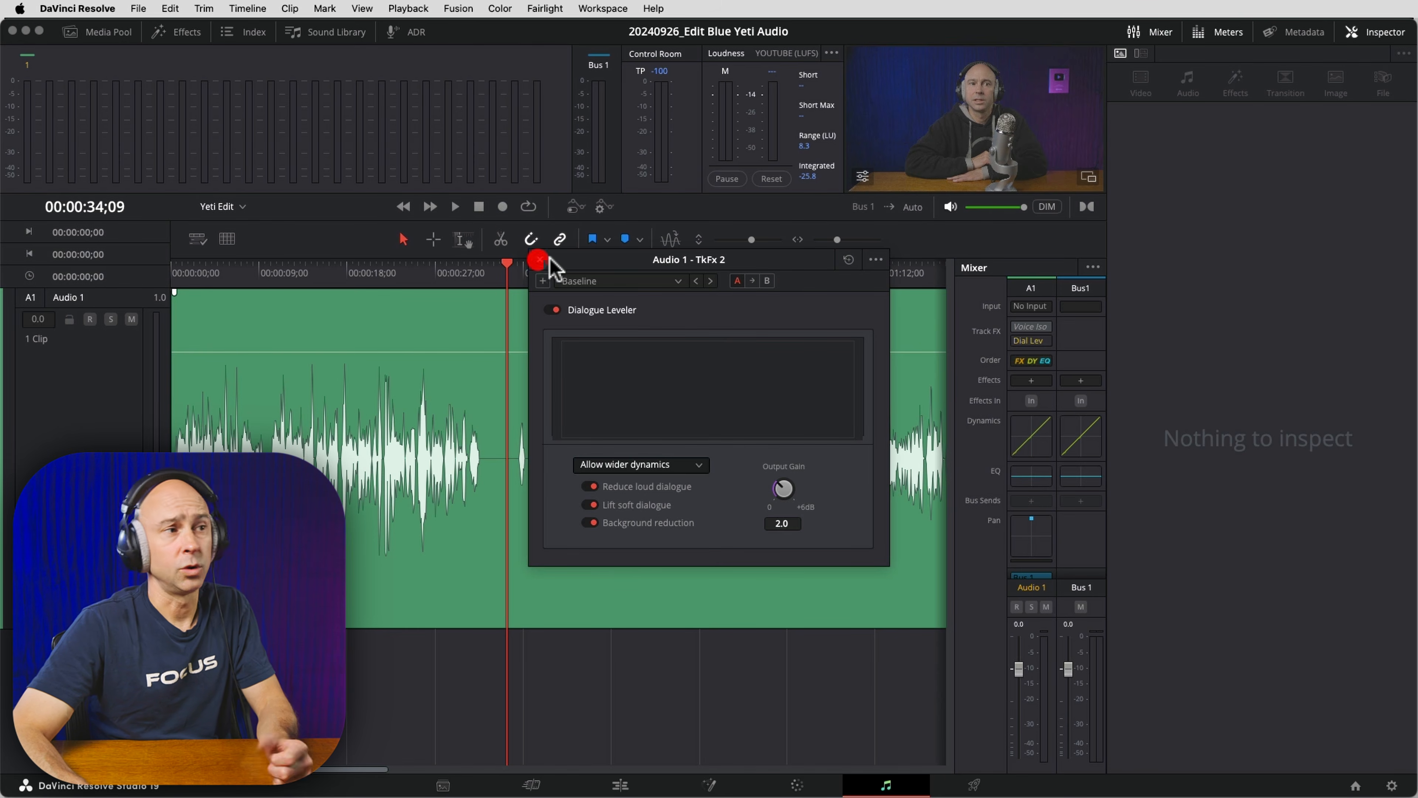
pyautogui.click(538, 261)
pyautogui.click(1019, 342)
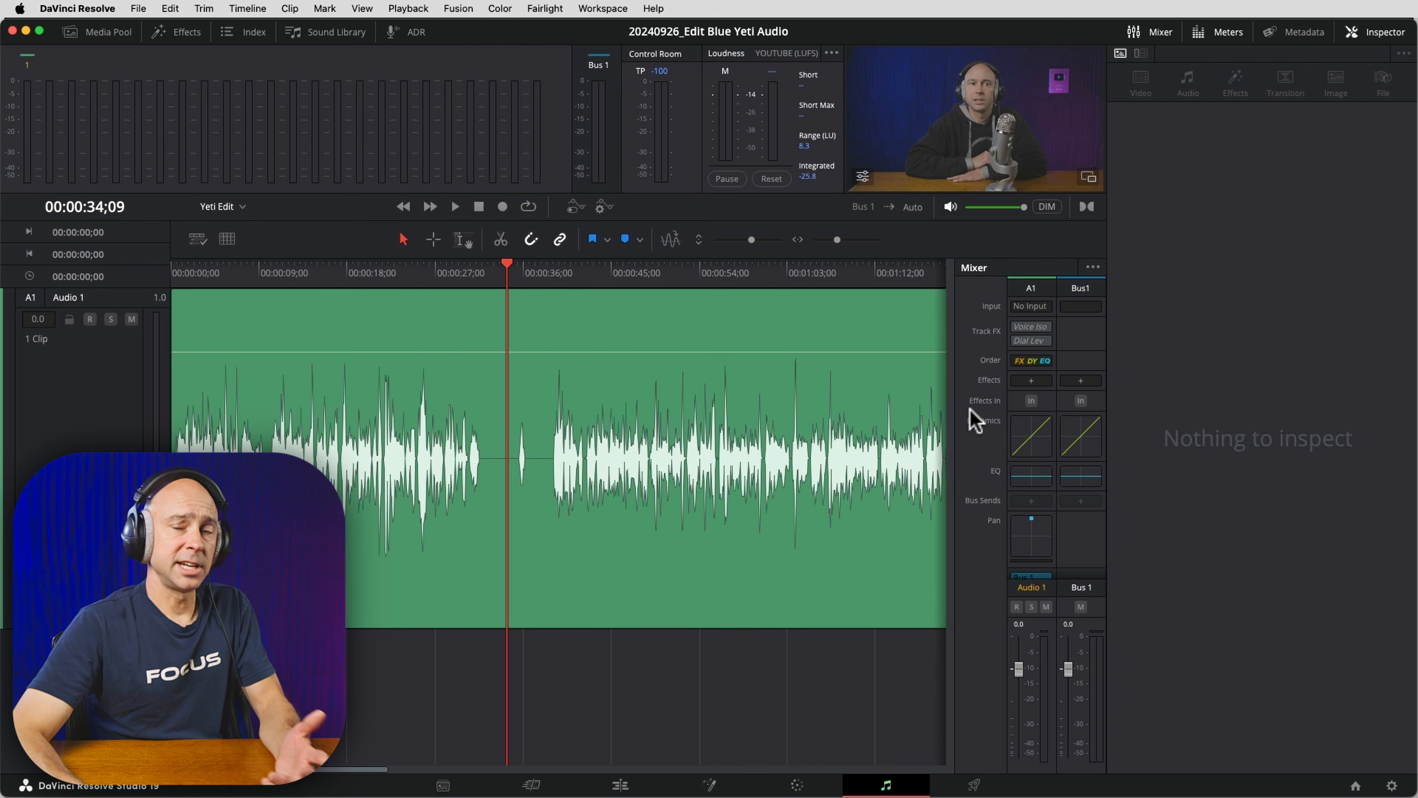
# Step: Set Audio 1's processing order to EQ, DY, FX, and open the track's Equalizer with the Inspector hidden
pyautogui.click(1020, 359)
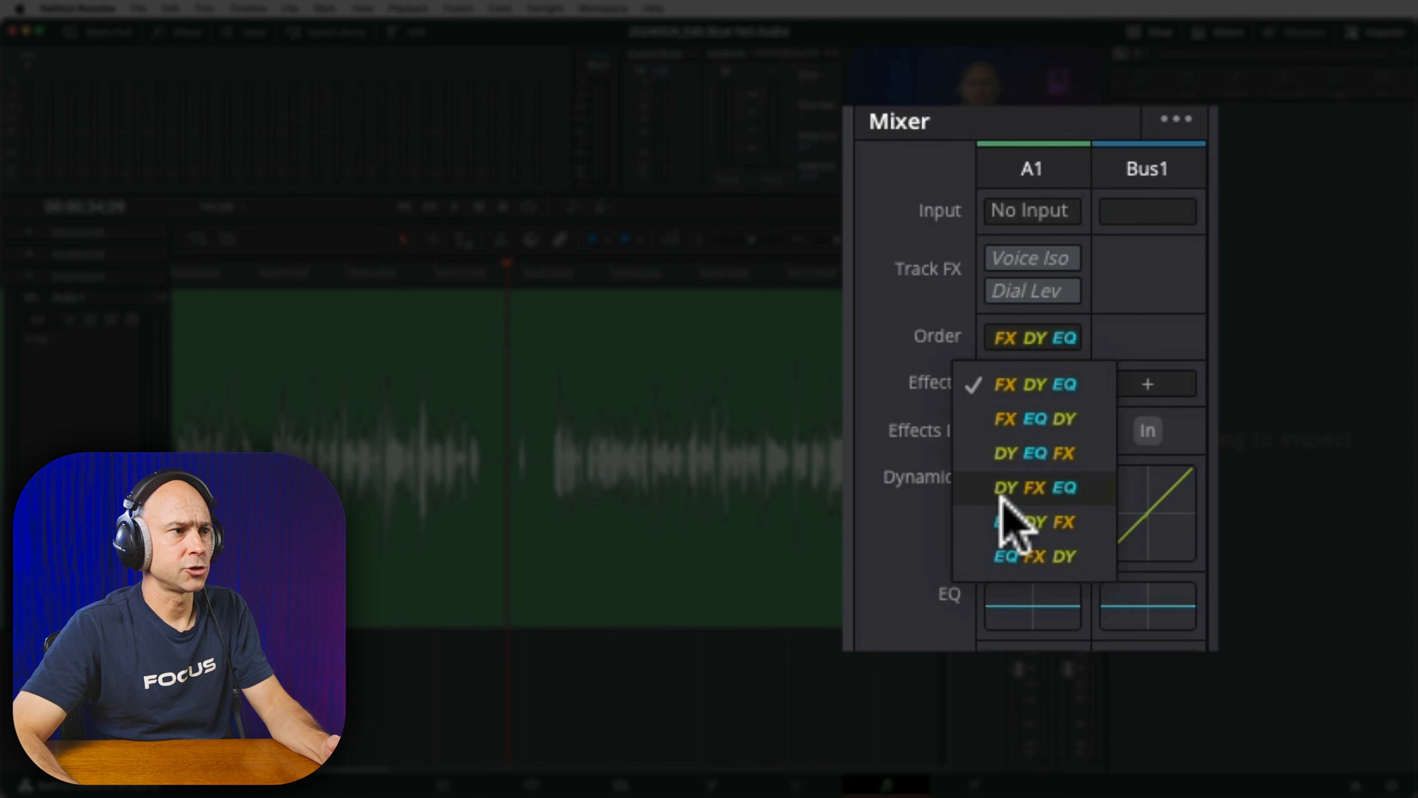
pyautogui.click(1098, 517)
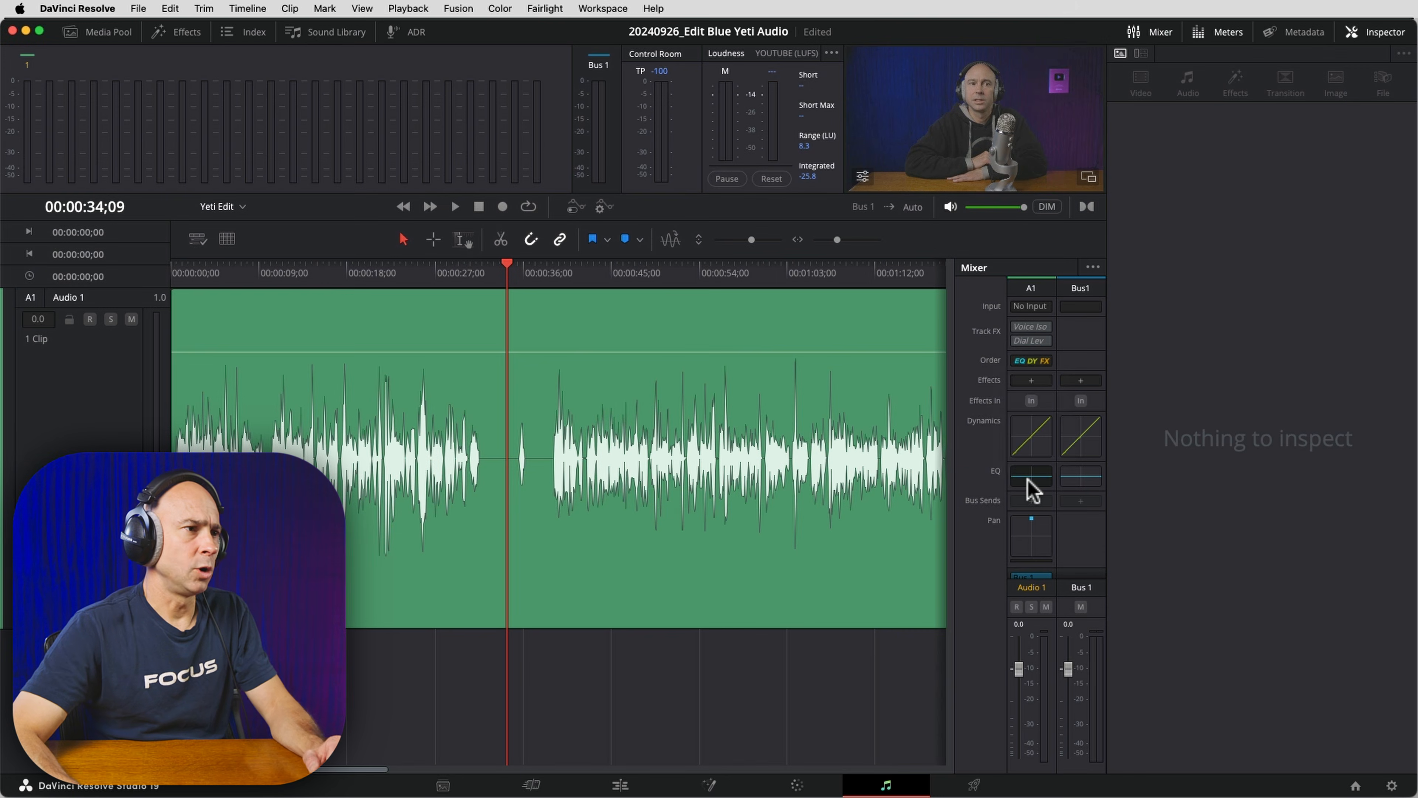
pyautogui.click(1378, 34)
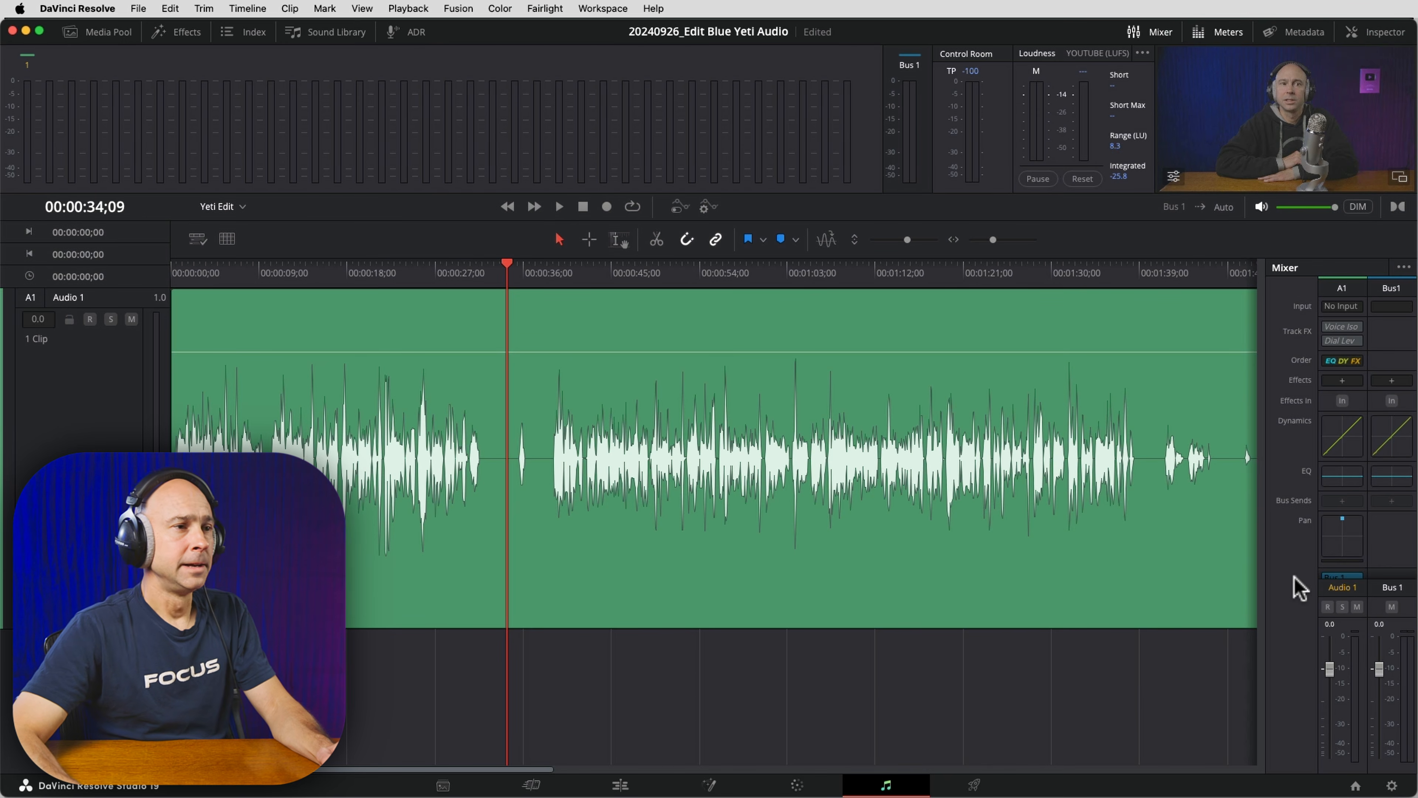
pyautogui.click(1341, 479)
pyautogui.moveTo(947, 122); pyautogui.dragTo(1287, 32)
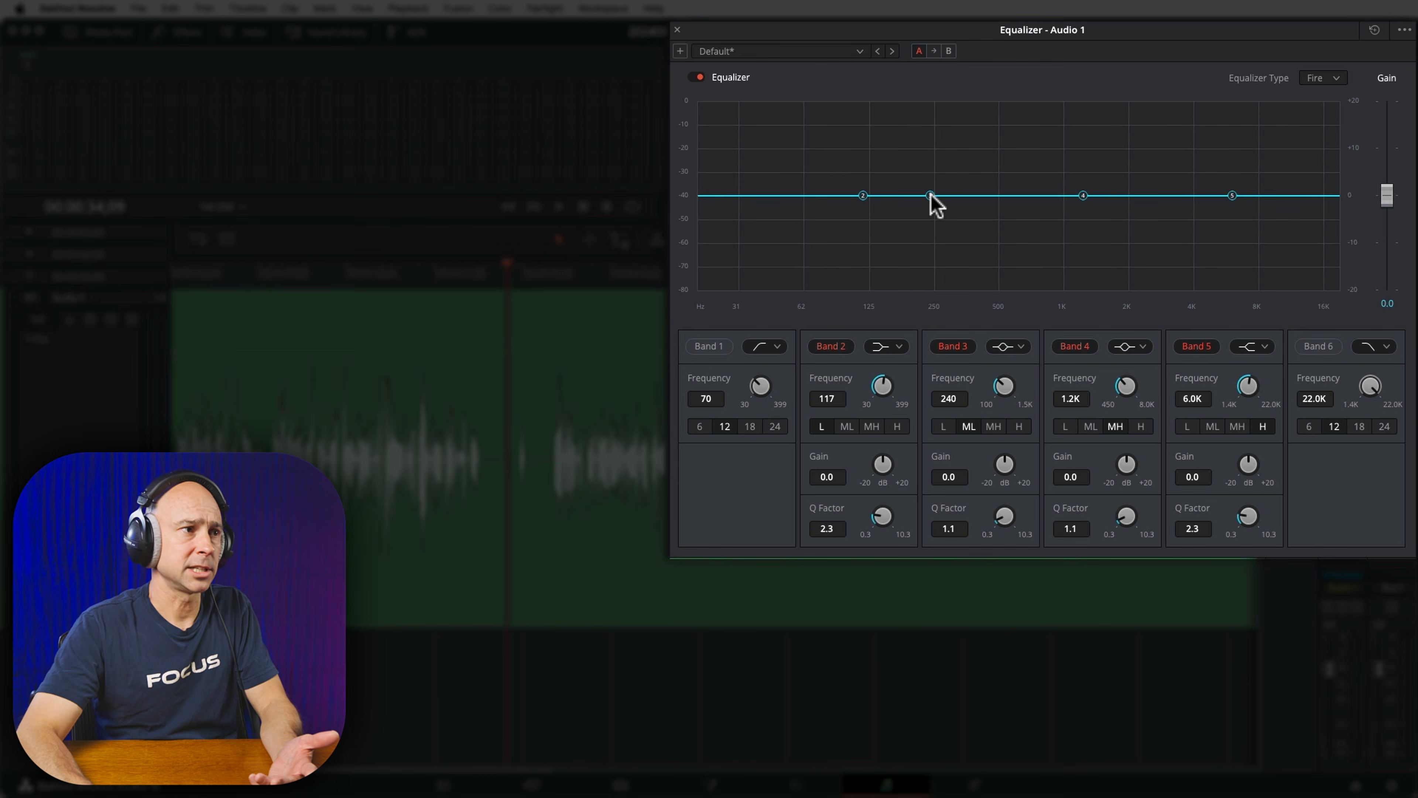
# Step: Try a Band 3 cut of -5.0 dB at 947 Hz and bring the gain back to about zero
pyautogui.moveTo(931, 196); pyautogui.dragTo(1057, 217)
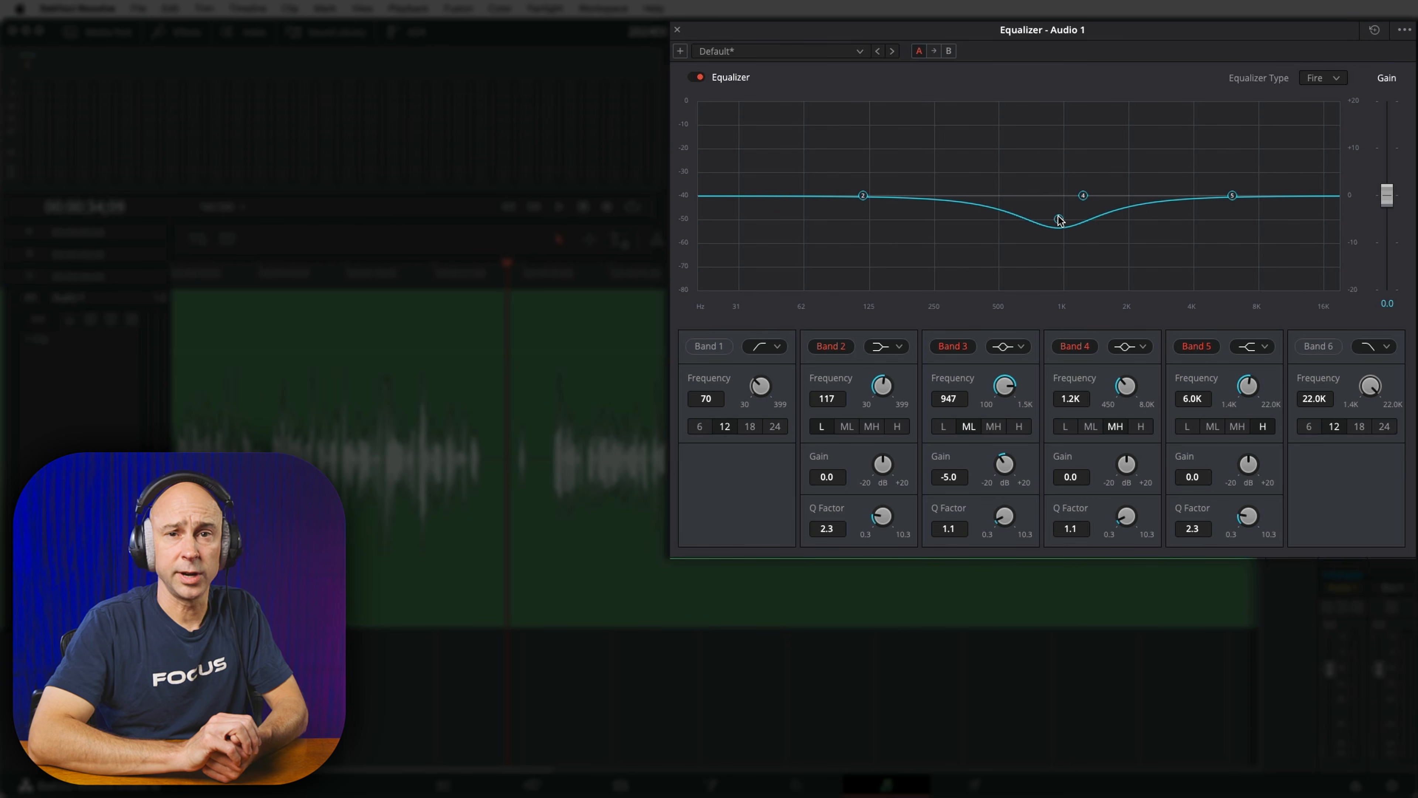
pyautogui.moveTo(1059, 219); pyautogui.dragTo(1060, 195)
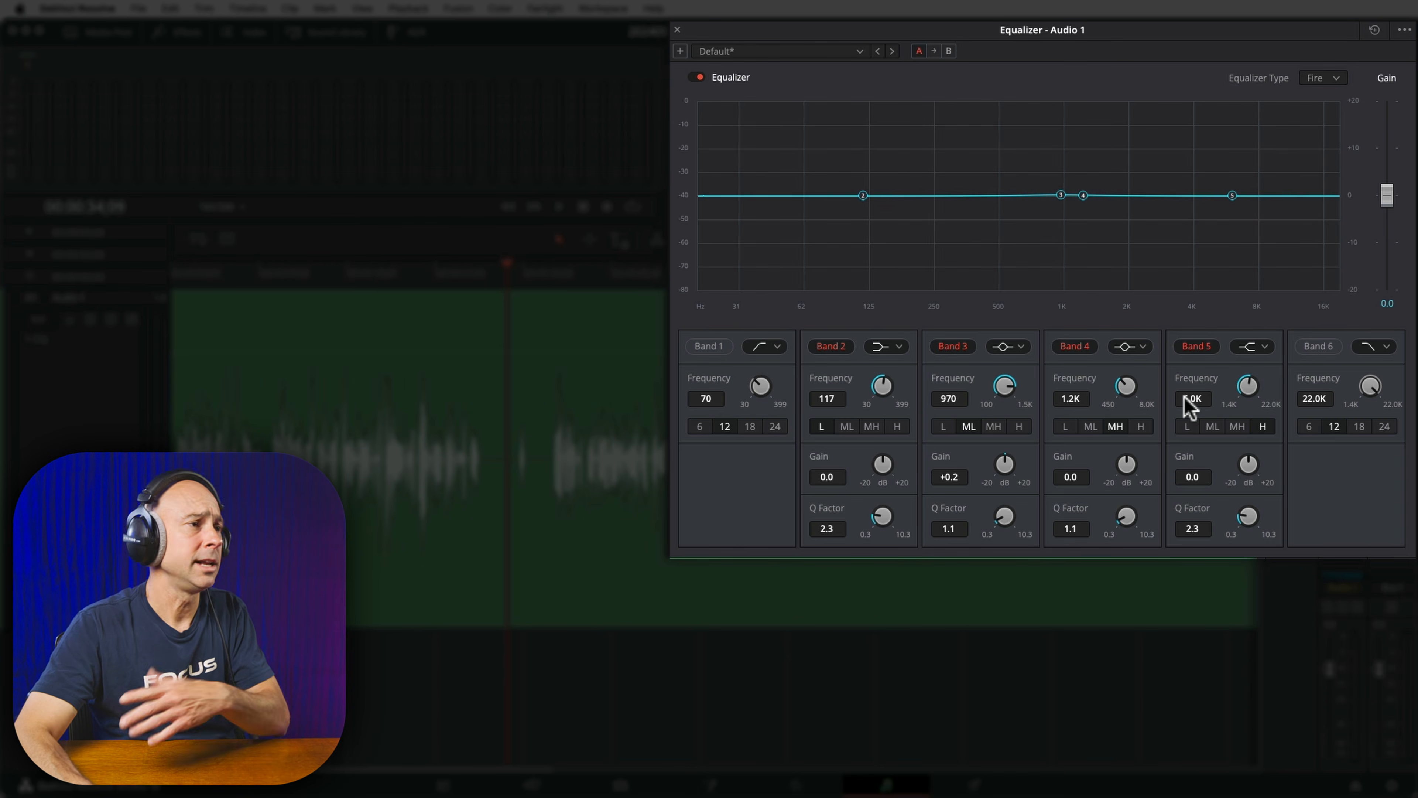
# Step: Play the speech after the quiet gap, and enable equalizer Band 1 as a low cut at 112 Hz
pyautogui.click(552, 272)
pyautogui.press('space')
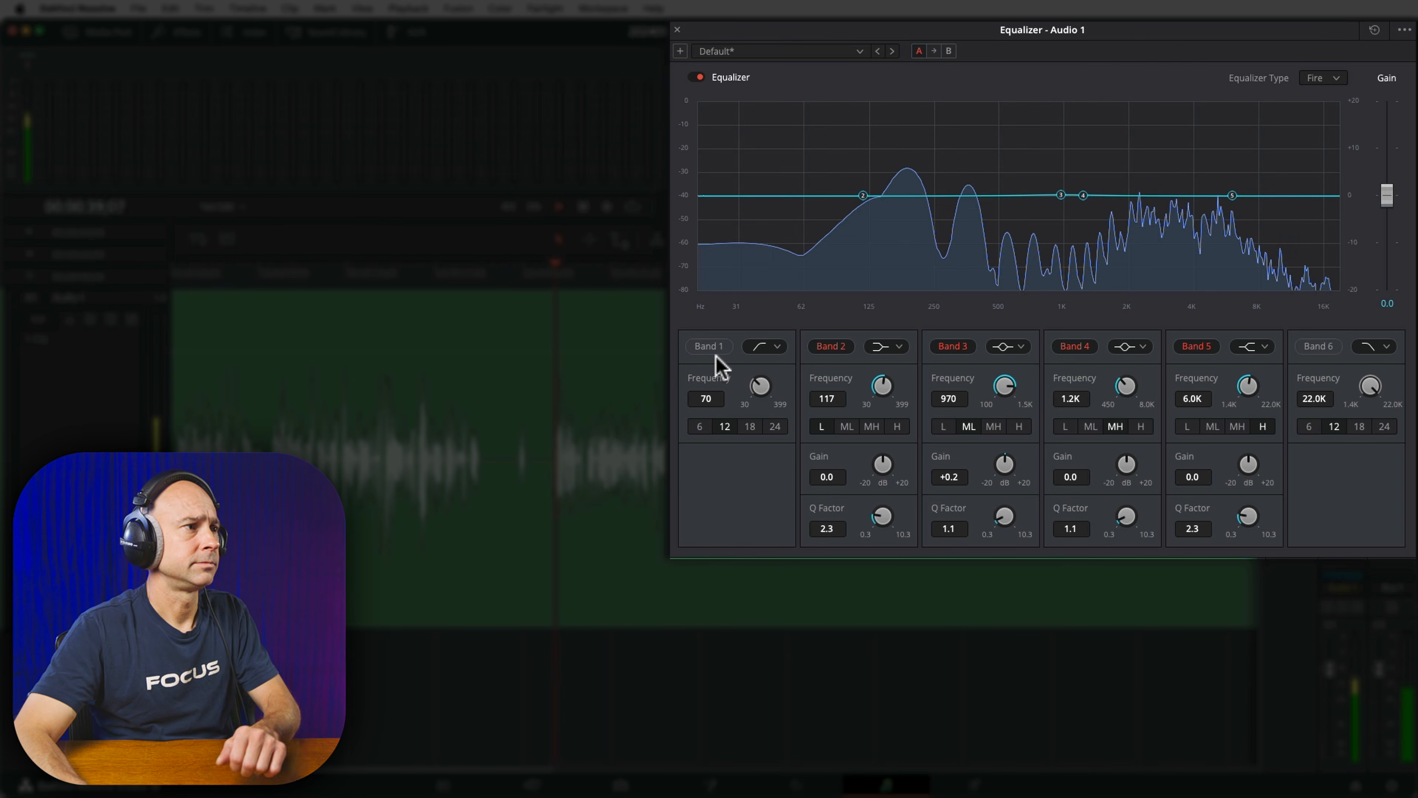
pyautogui.click(704, 346)
pyautogui.moveTo(753, 386); pyautogui.dragTo(852, 383)
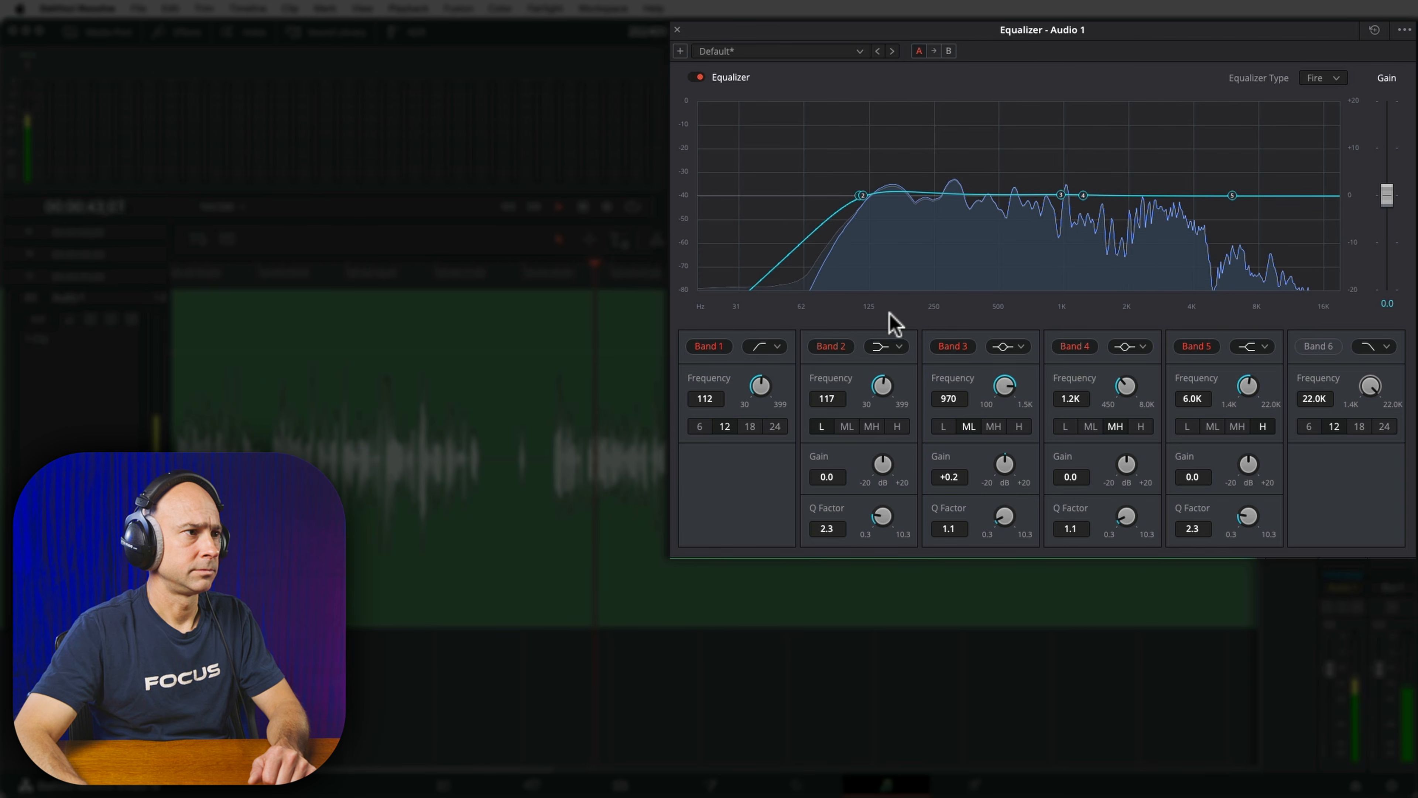
# Step: Change equalizer Band 2 to a bell shape at 167 Hz with a gain of -3.8 dB and a Q factor of 4.2
pyautogui.click(886, 346)
pyautogui.click(884, 374)
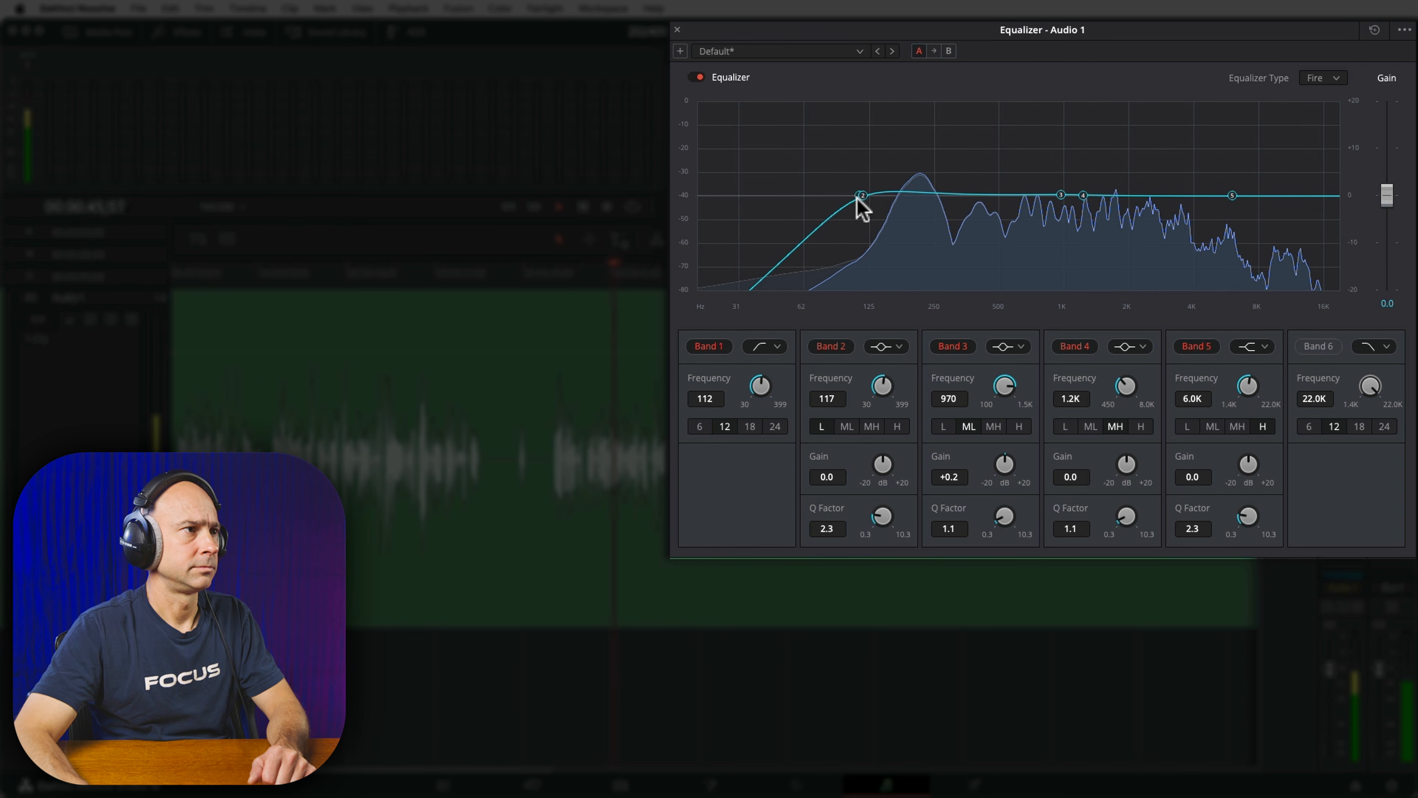
pyautogui.moveTo(887, 190); pyautogui.dragTo(896, 123)
pyautogui.moveTo(884, 469); pyautogui.dragTo(744, 471)
# Step: Set Band 3 to 747 Hz, gain -3.7 and Q factor 4.0, and Band 4 to 3.2K, gain -3.5 and Q factor 5.6
pyautogui.moveTo(1060, 195); pyautogui.dragTo(1036, 130)
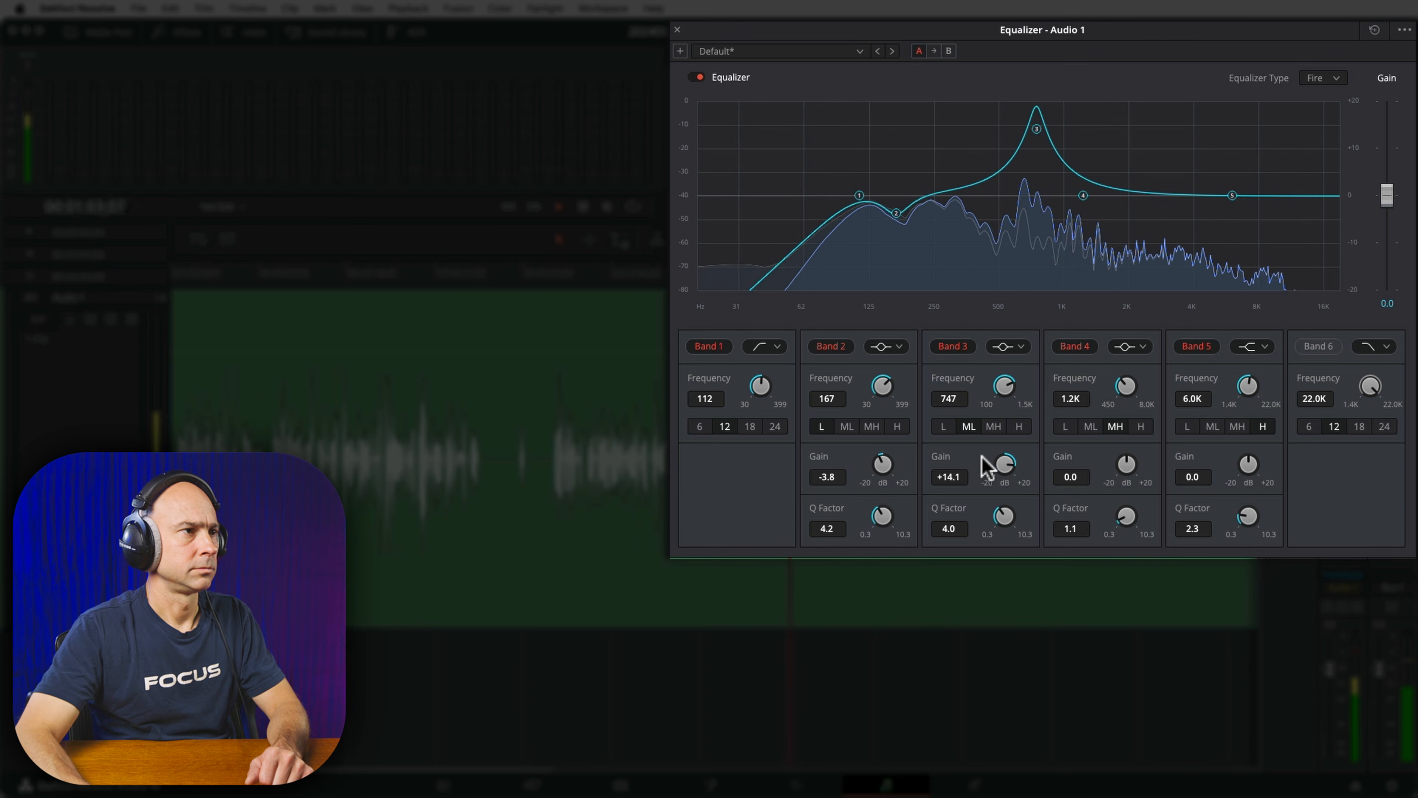
pyautogui.moveTo(993, 469); pyautogui.dragTo(896, 469)
pyautogui.click(878, 459)
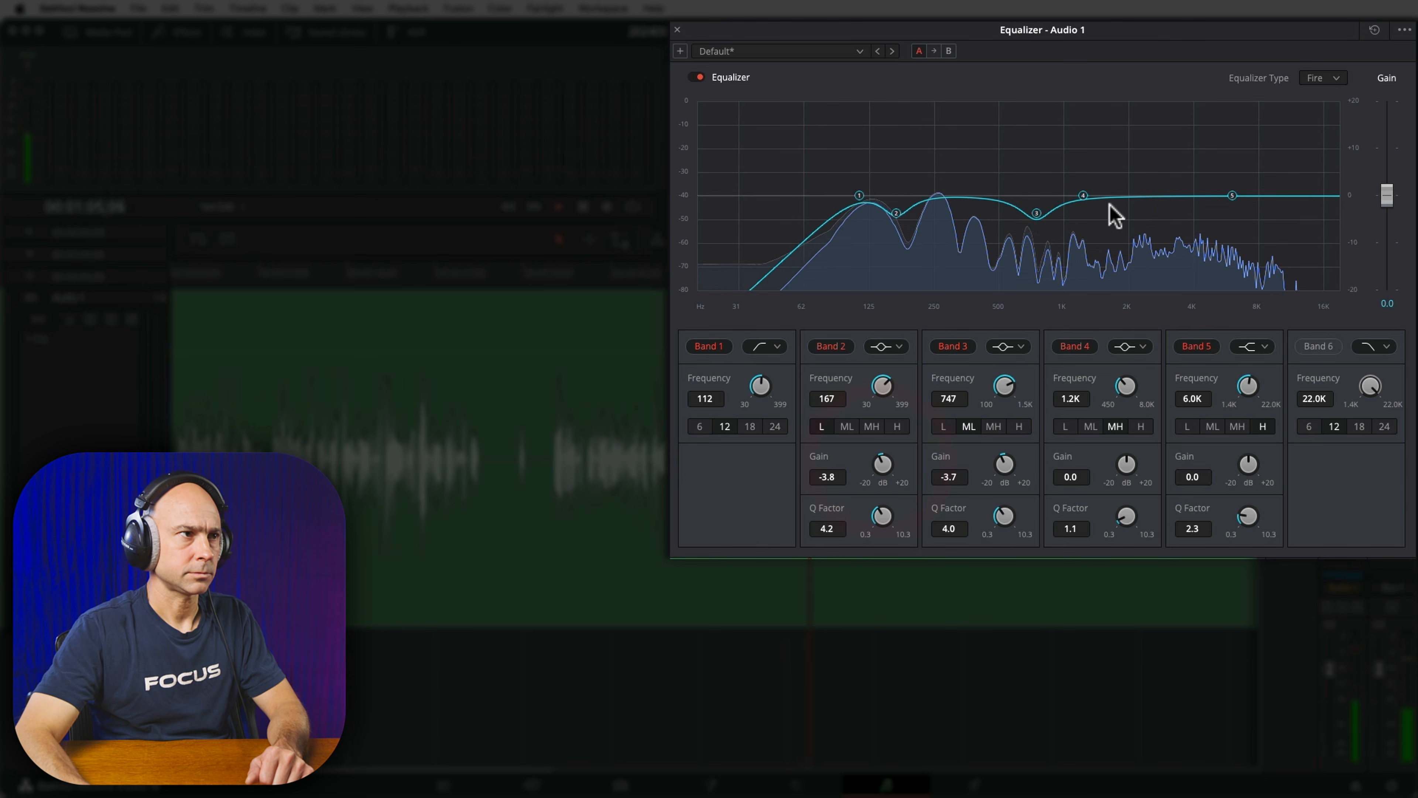
pyautogui.moveTo(1083, 195); pyautogui.dragTo(1171, 212)
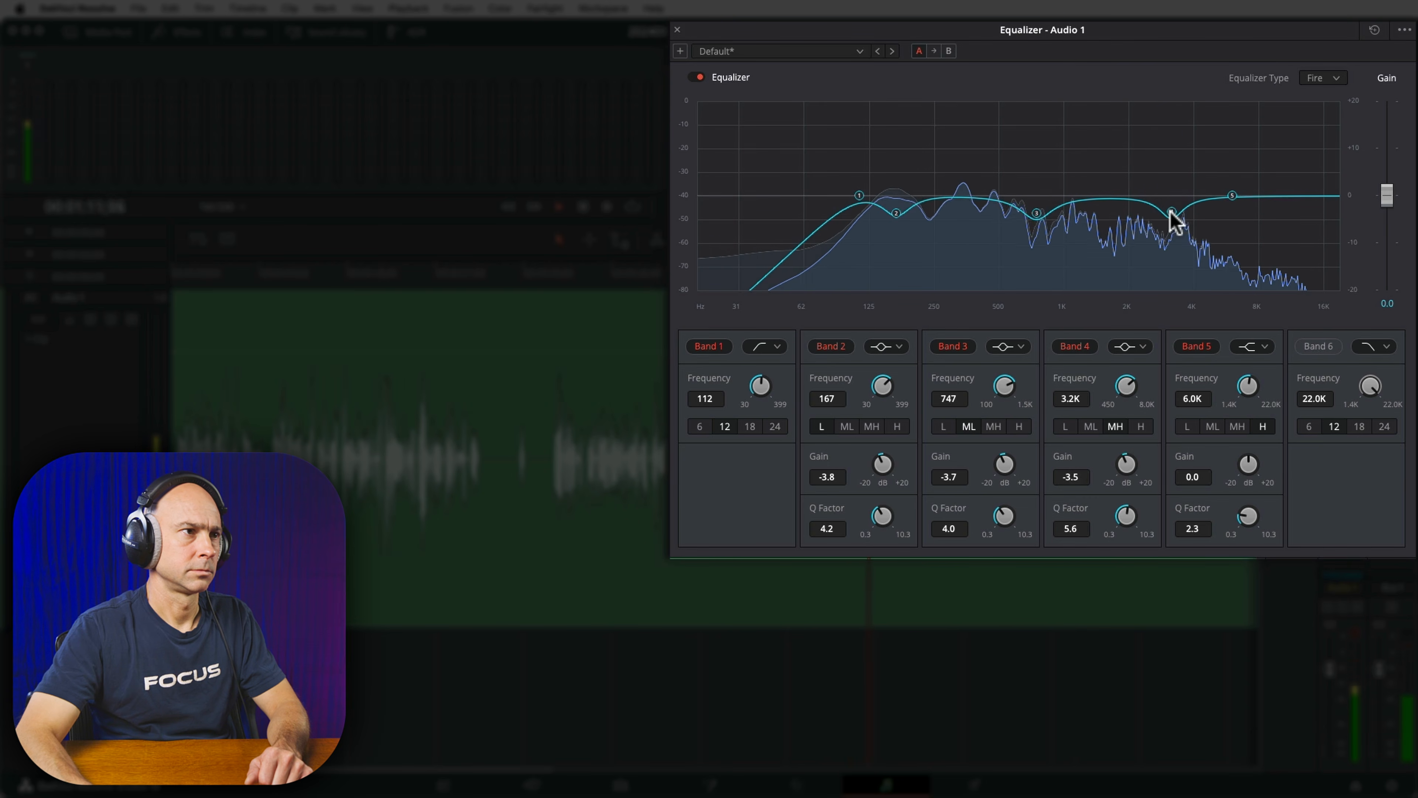
# Step: Enable equalizer Band 6 as a high cut at 10.2K and stop playback
pyautogui.click(1318, 345)
pyautogui.moveTo(1370, 386); pyautogui.dragTo(1292, 393)
pyautogui.press('space')
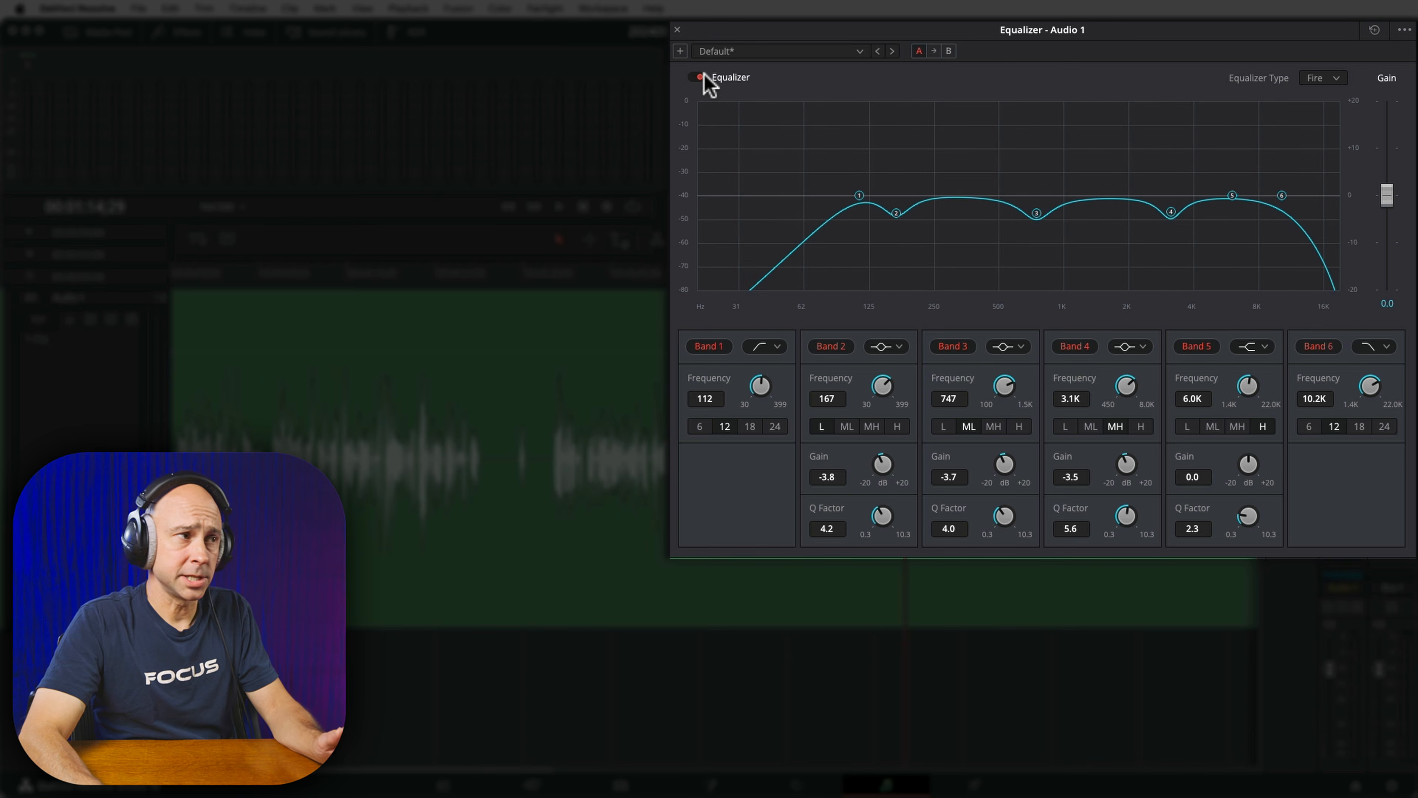
# Step: Play the speech from about 45 seconds, comparing the sound with the equalizer bypassed and switched on again
pyautogui.click(619, 268)
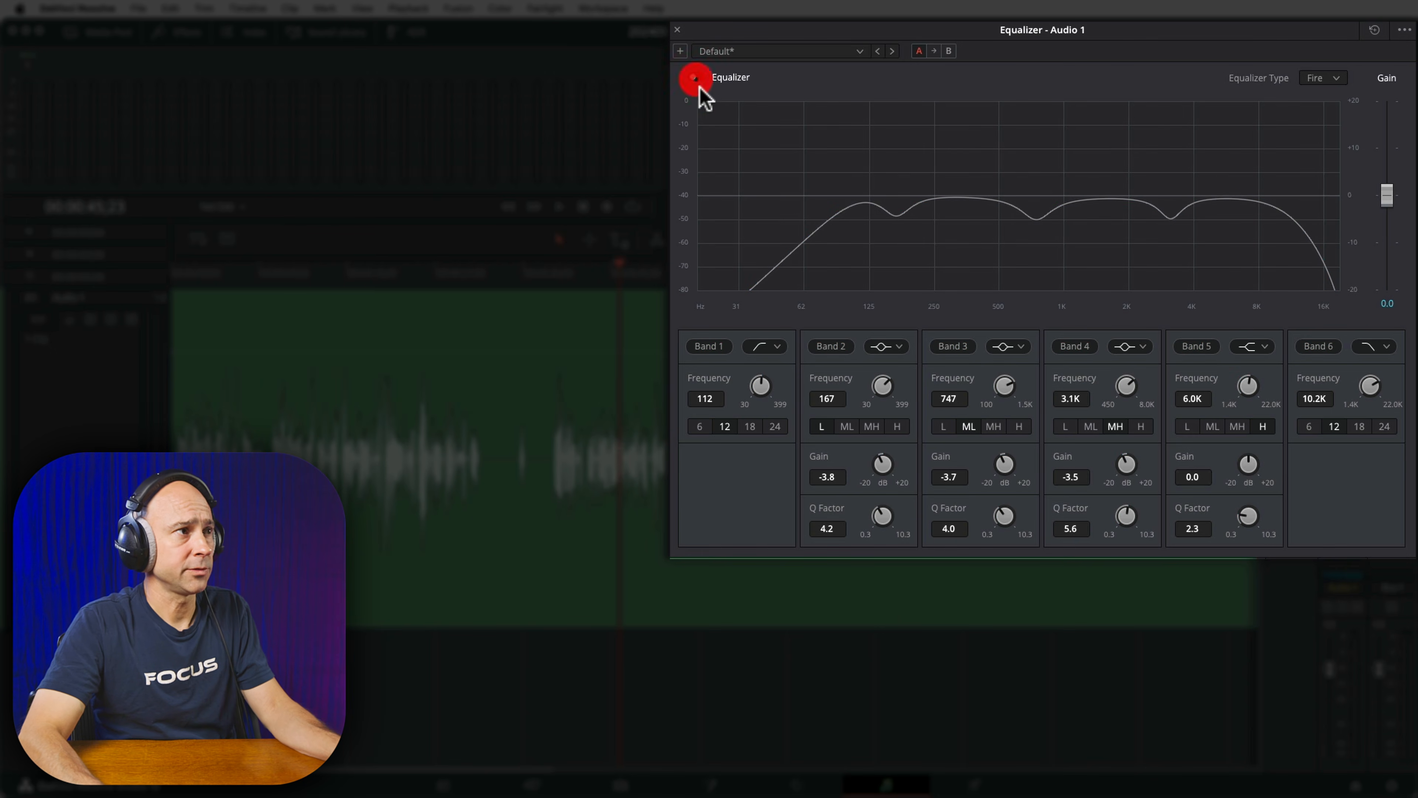
pyautogui.press('space')
pyautogui.click(694, 78)
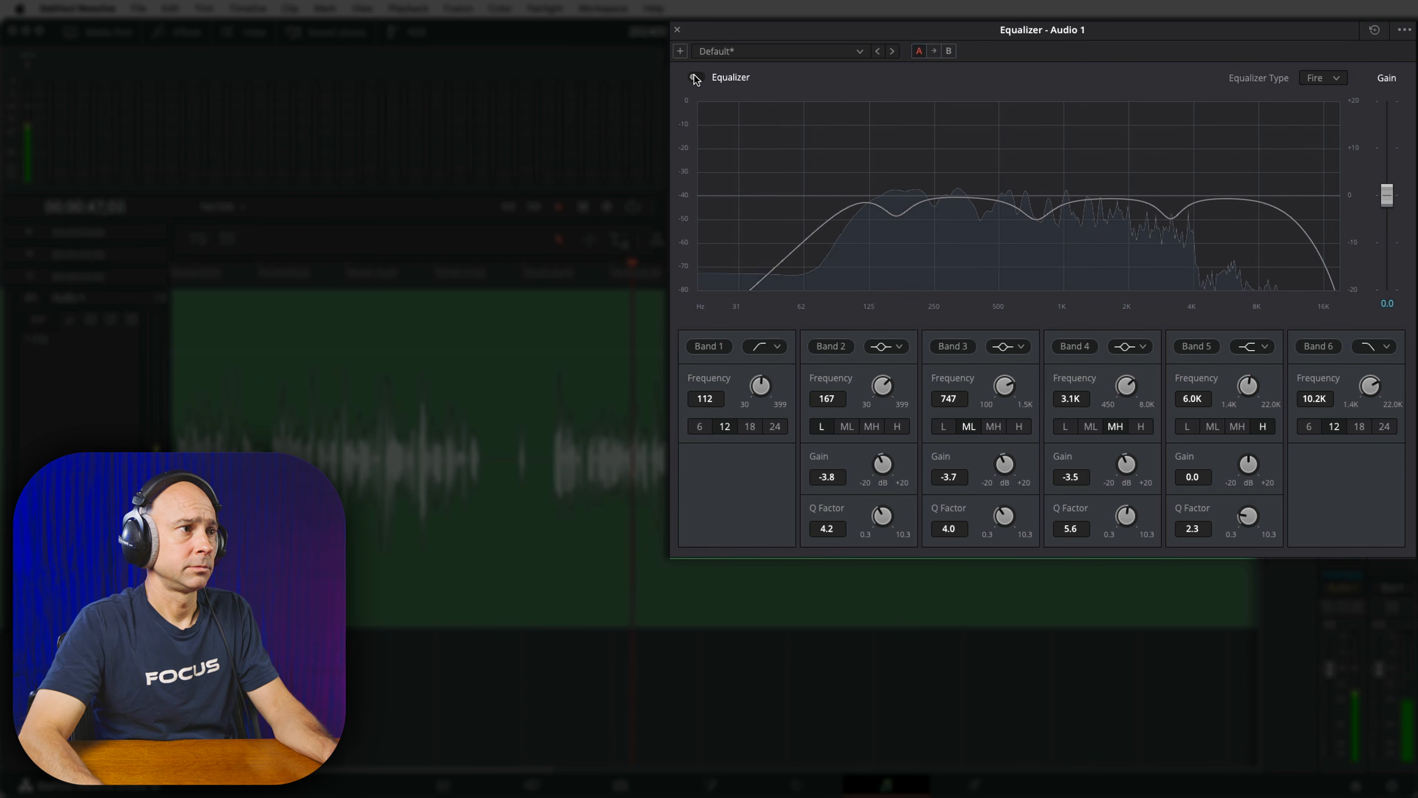
pyautogui.click(694, 78)
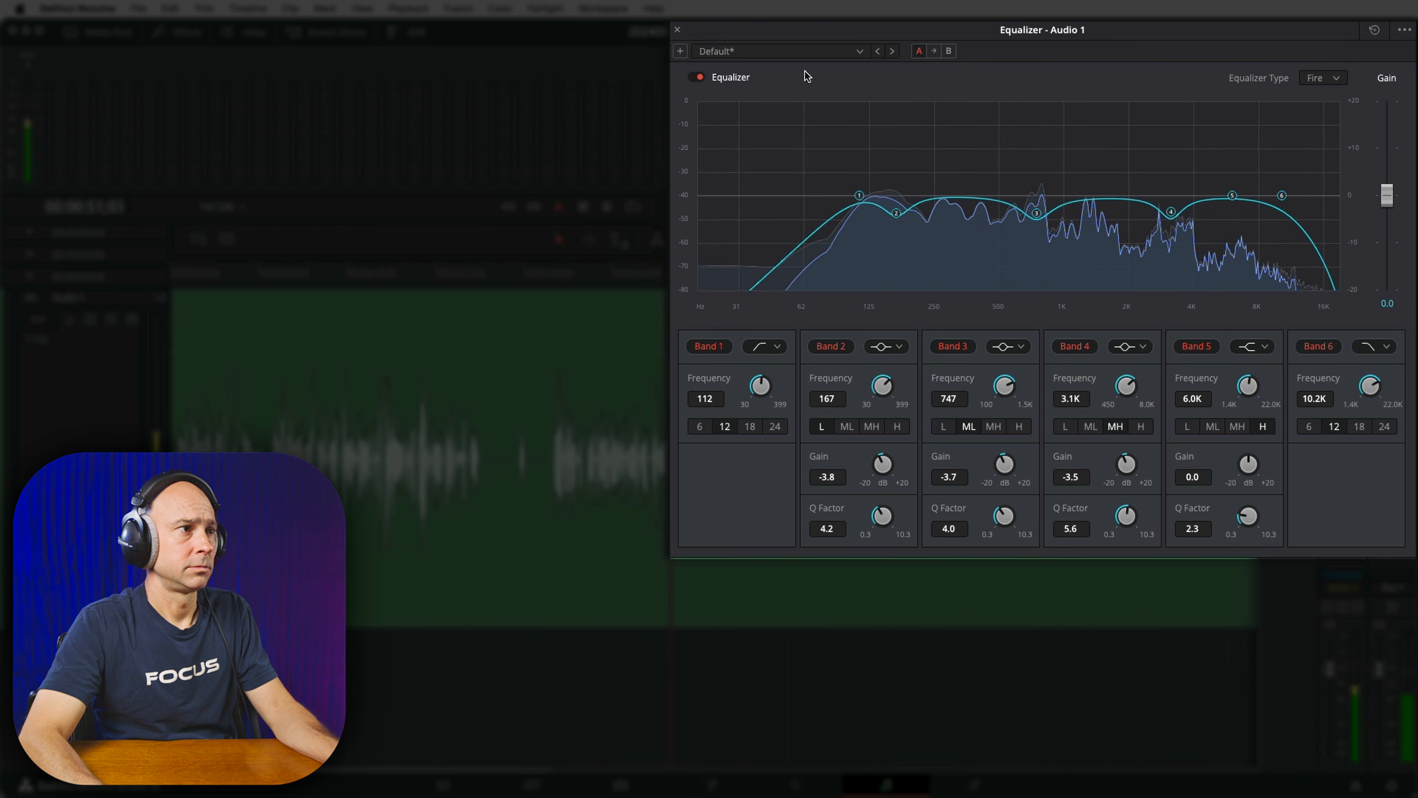
pyautogui.press('space')
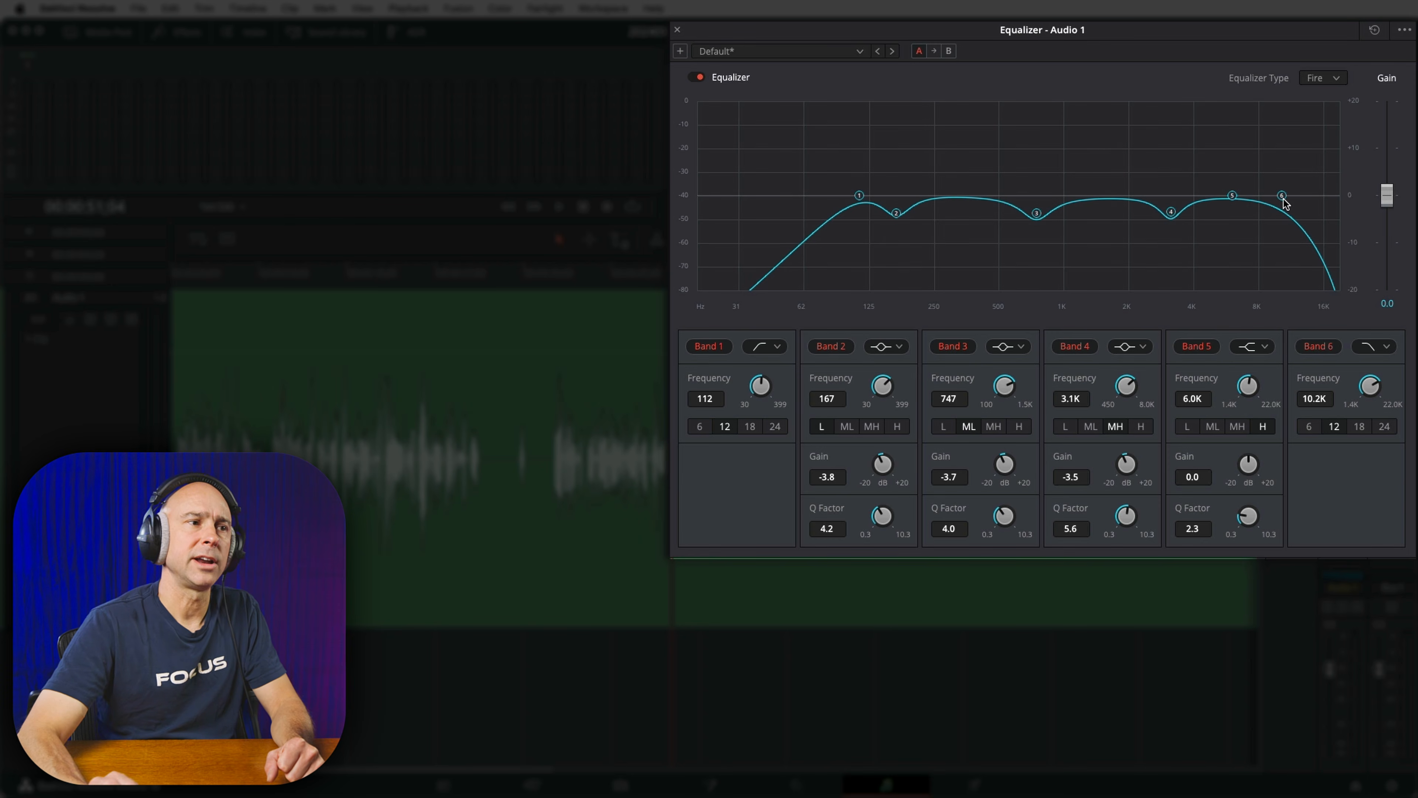
# Step: Raise the Band 6 high-cut frequency to 14.9K and close the equalizer
pyautogui.moveTo(1283, 196); pyautogui.dragTo(1317, 195)
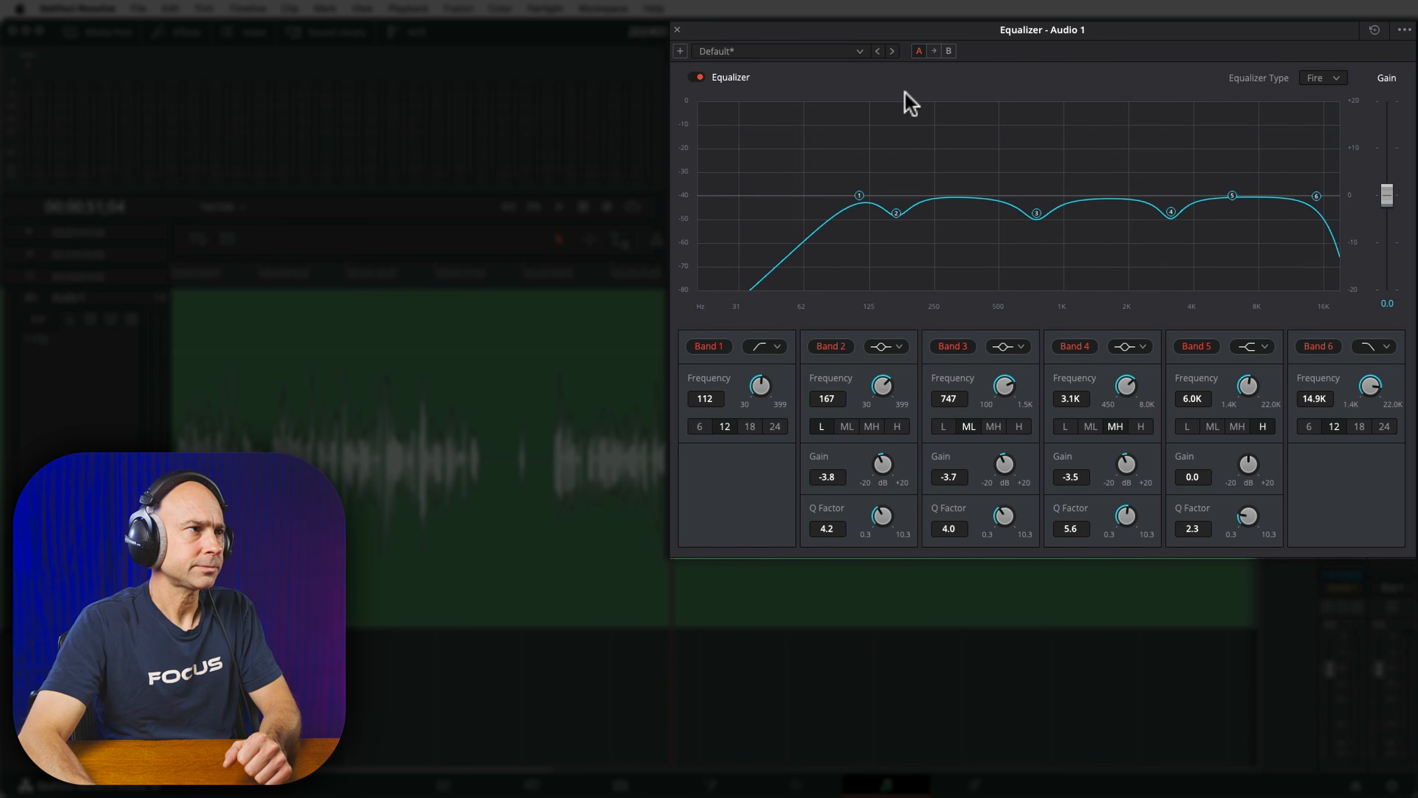
pyautogui.click(678, 30)
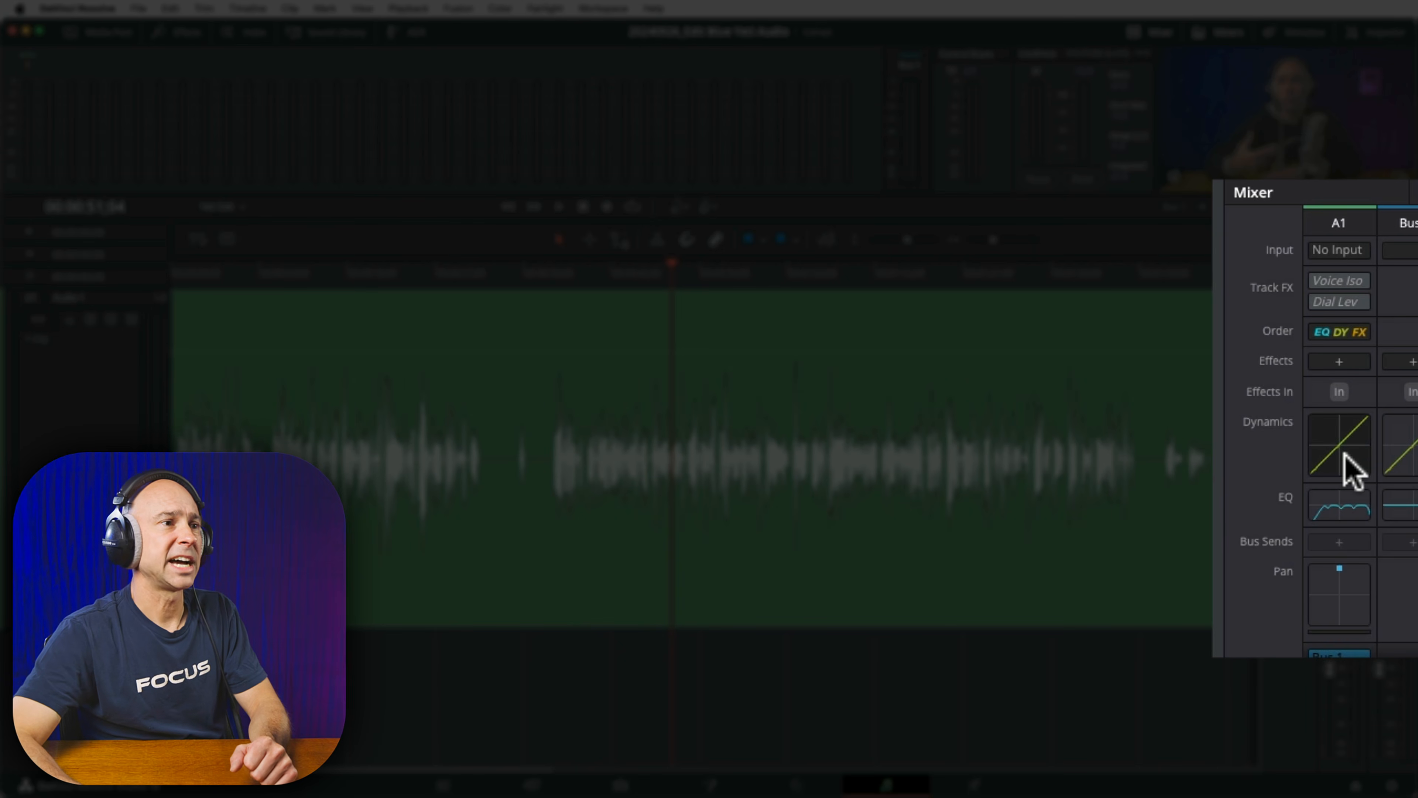
# Step: Open the Dynamics settings of the Audio 1 track and enable the compressor
pyautogui.click(1344, 457)
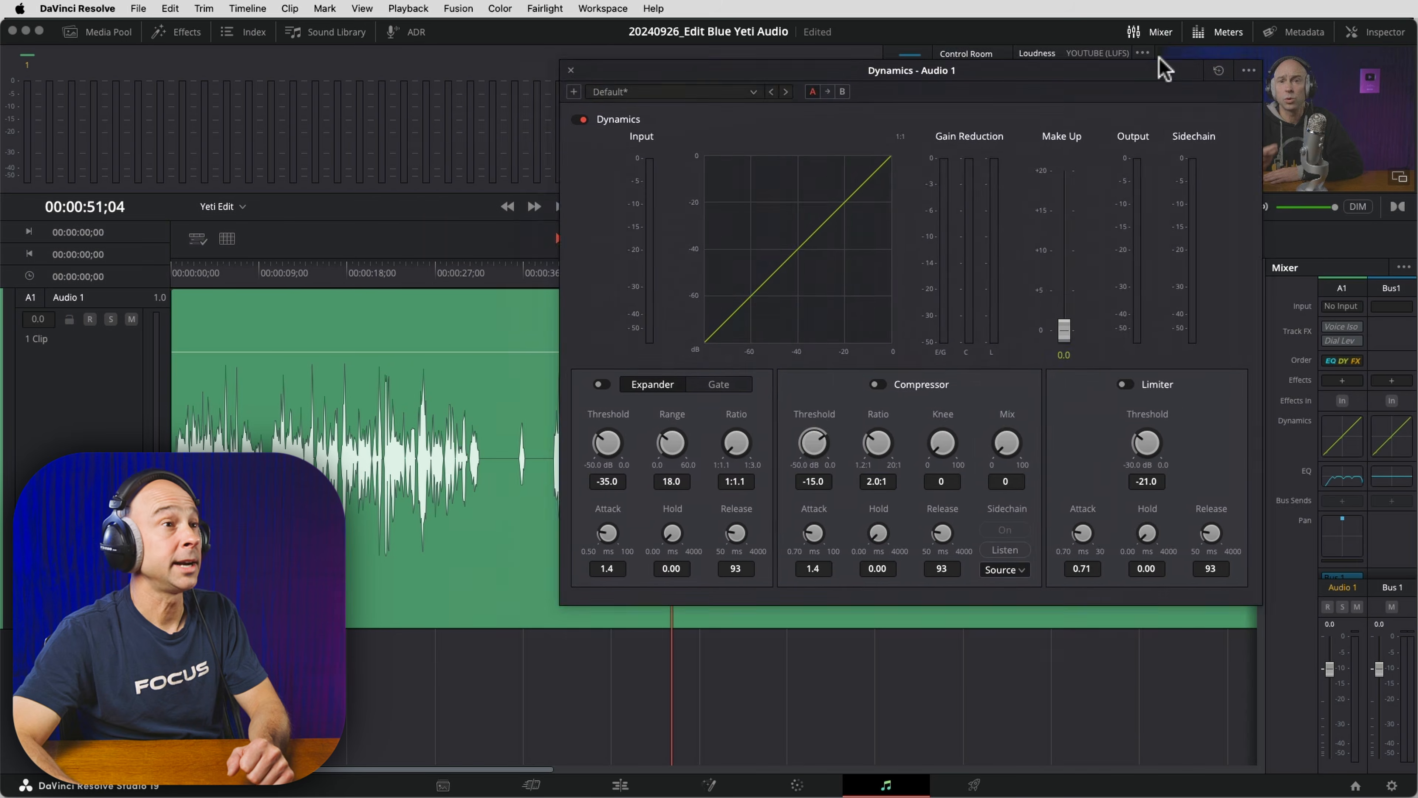
pyautogui.moveTo(1164, 68); pyautogui.dragTo(1312, 27)
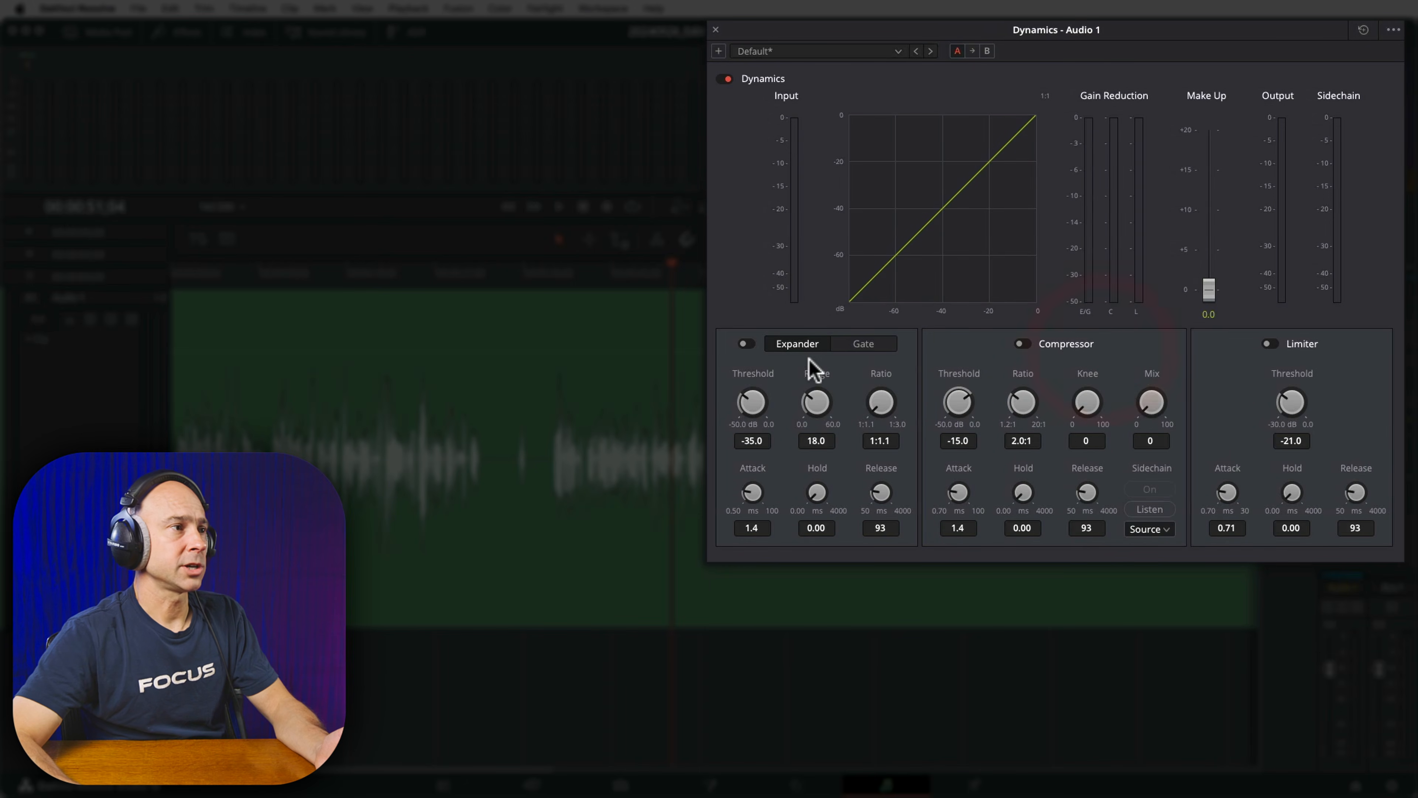
pyautogui.click(800, 356)
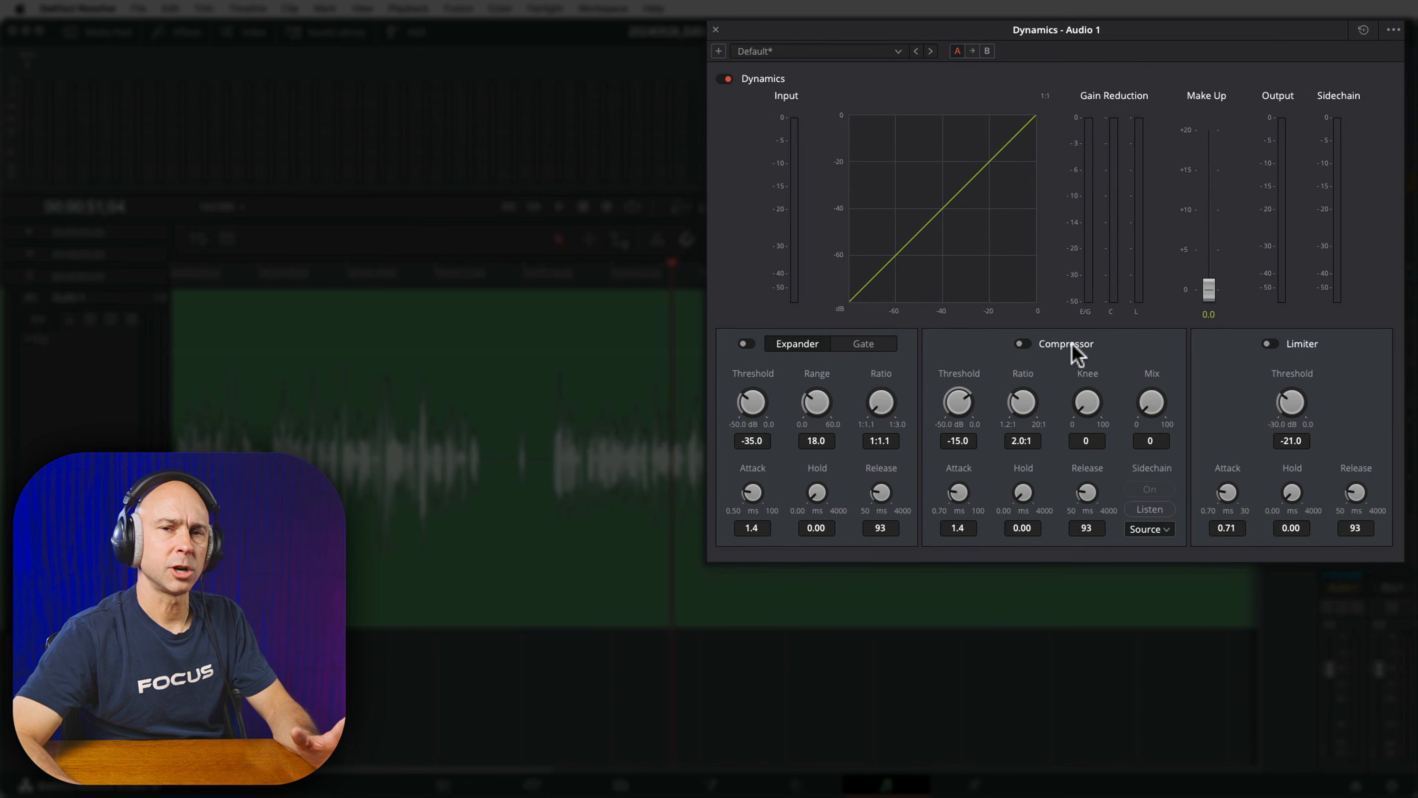
pyautogui.click(1022, 343)
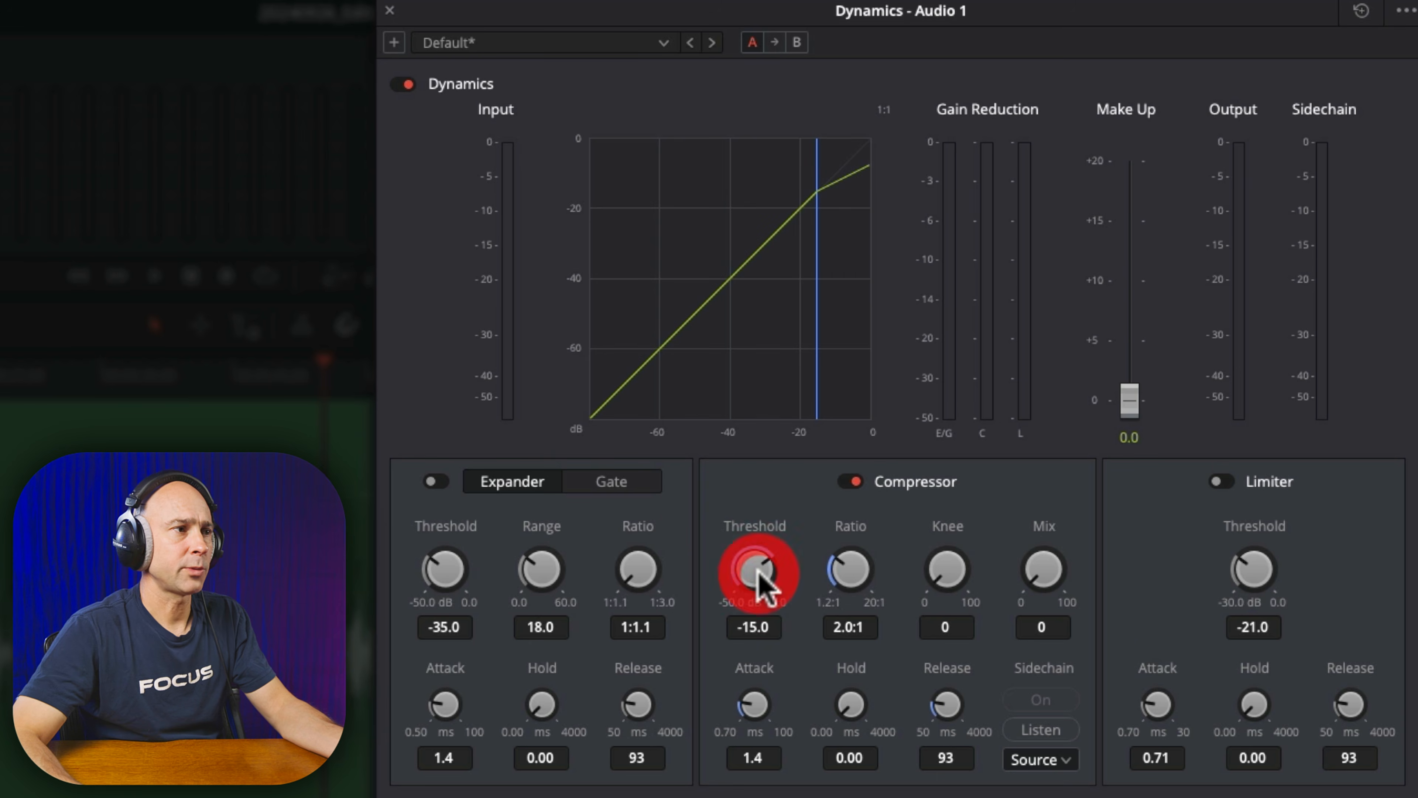
pyautogui.click(848, 575)
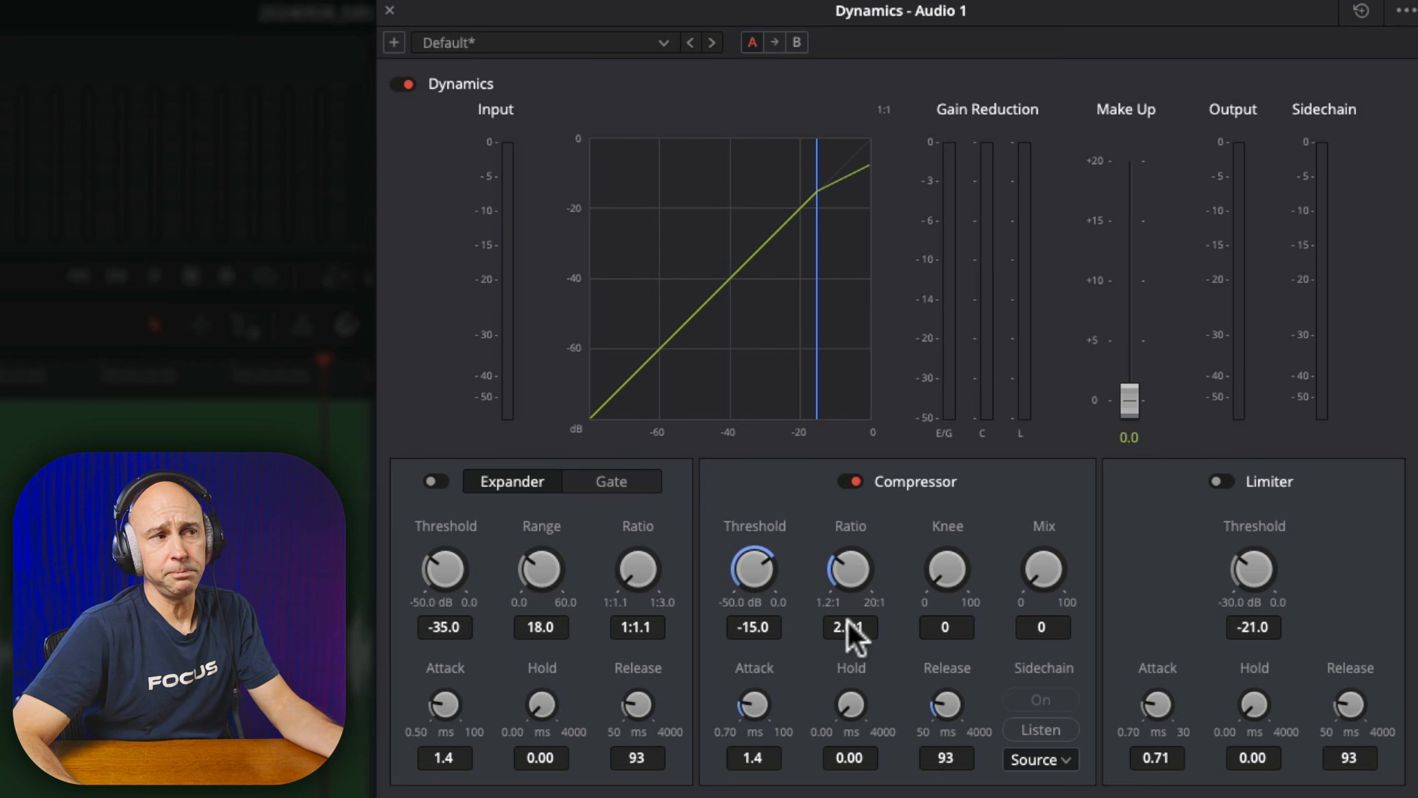
# Step: Try a compressor threshold of -21.0 dB and return it to -15.0 dB
pyautogui.moveTo(755, 575); pyautogui.dragTo(710, 571)
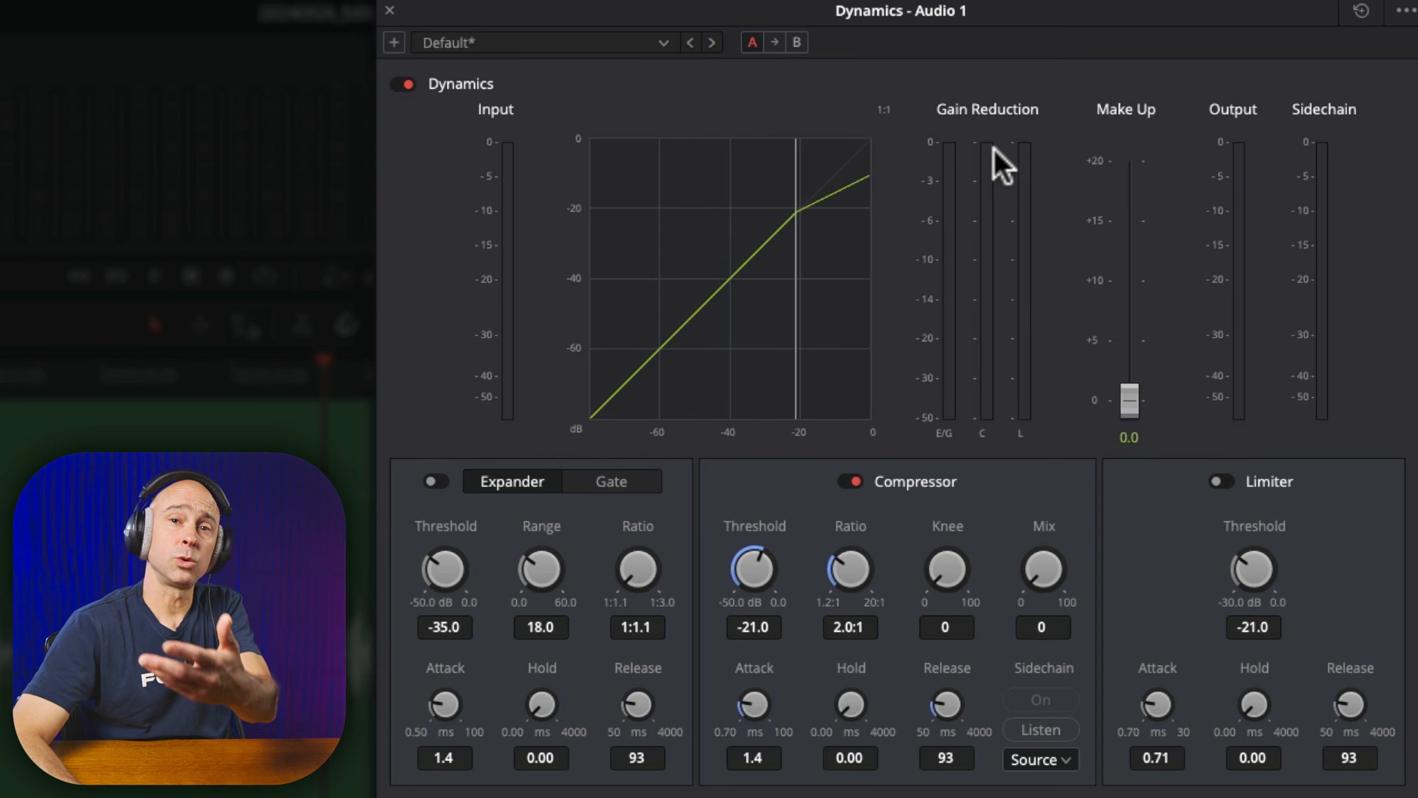
pyautogui.click(987, 168)
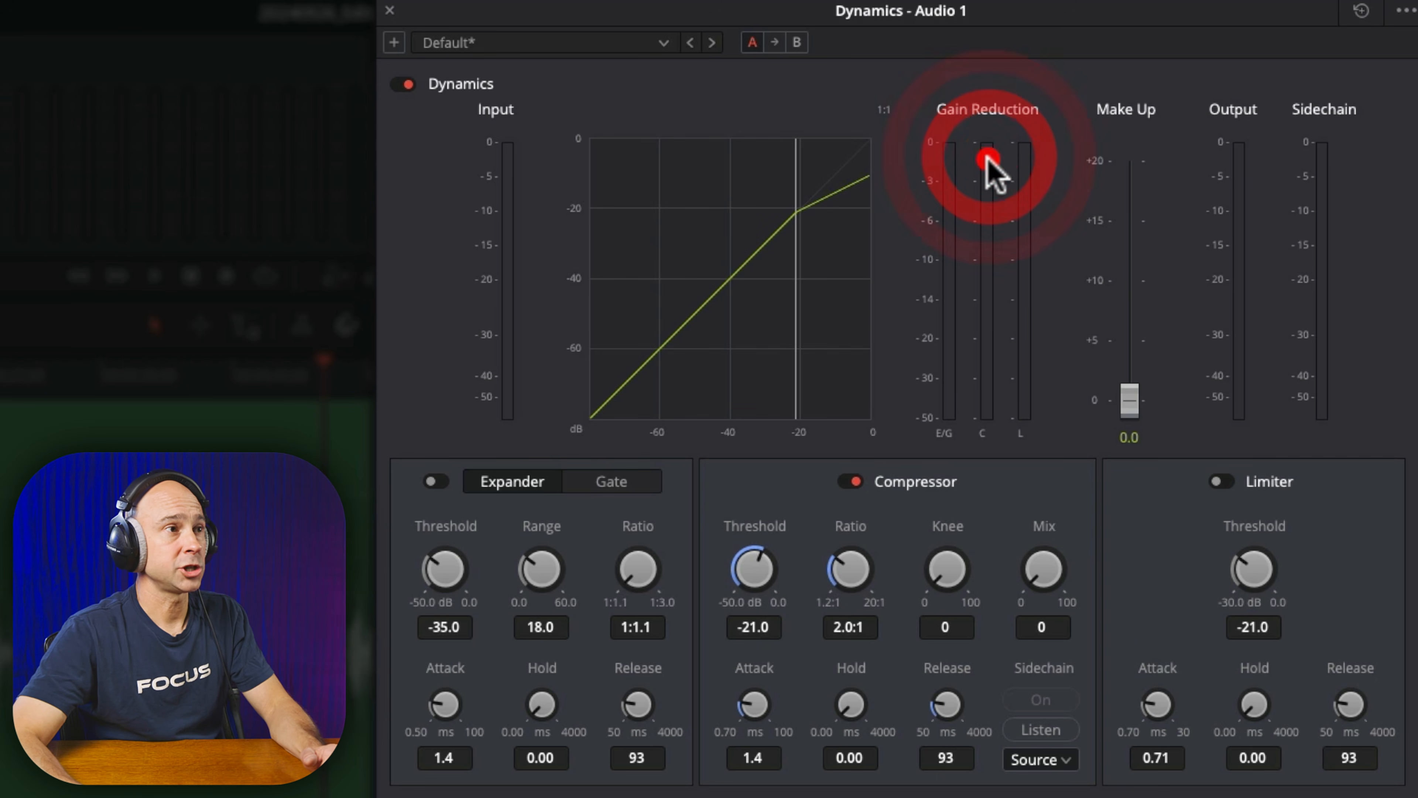
pyautogui.click(985, 220)
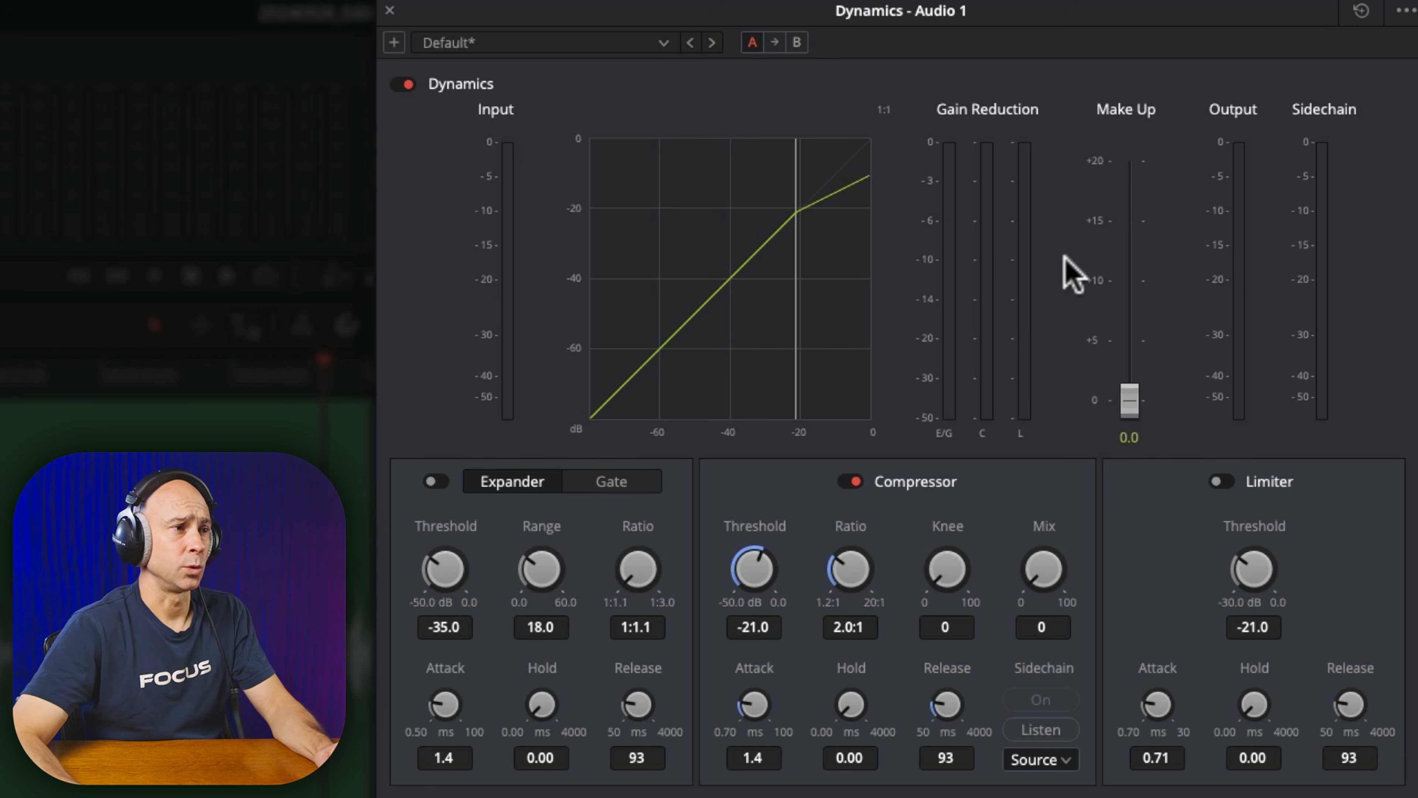
pyautogui.moveTo(766, 567); pyautogui.dragTo(849, 570)
pyautogui.click(848, 568)
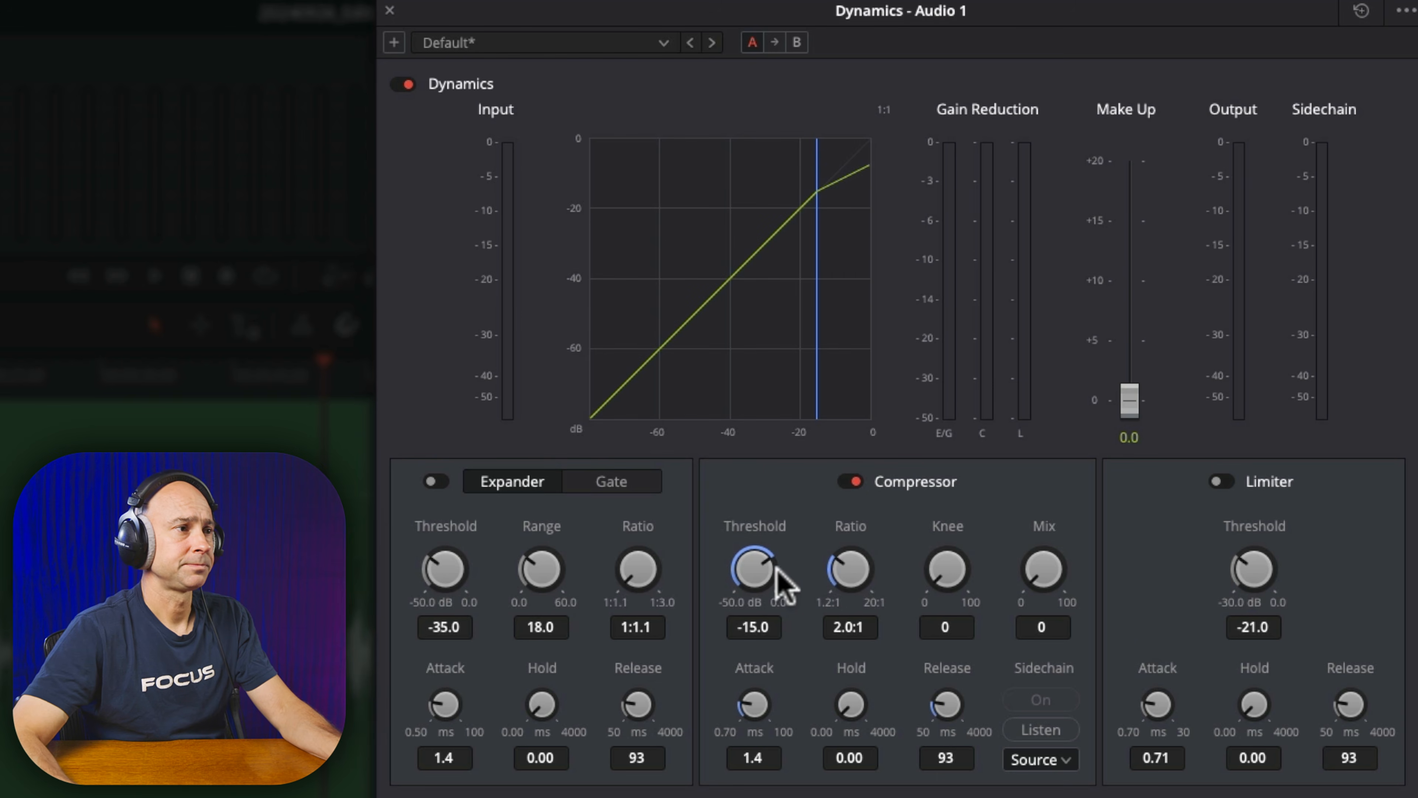
# Step: While the speech plays, set the compressor to threshold -22.0 dB, ratio 2.6:1 and knee 11, with a make-up gain of 6.5
pyautogui.moveTo(837, 571); pyautogui.dragTo(880, 567)
pyautogui.moveTo(753, 567); pyautogui.dragTo(719, 570)
pyautogui.moveTo(1130, 389); pyautogui.dragTo(1131, 342)
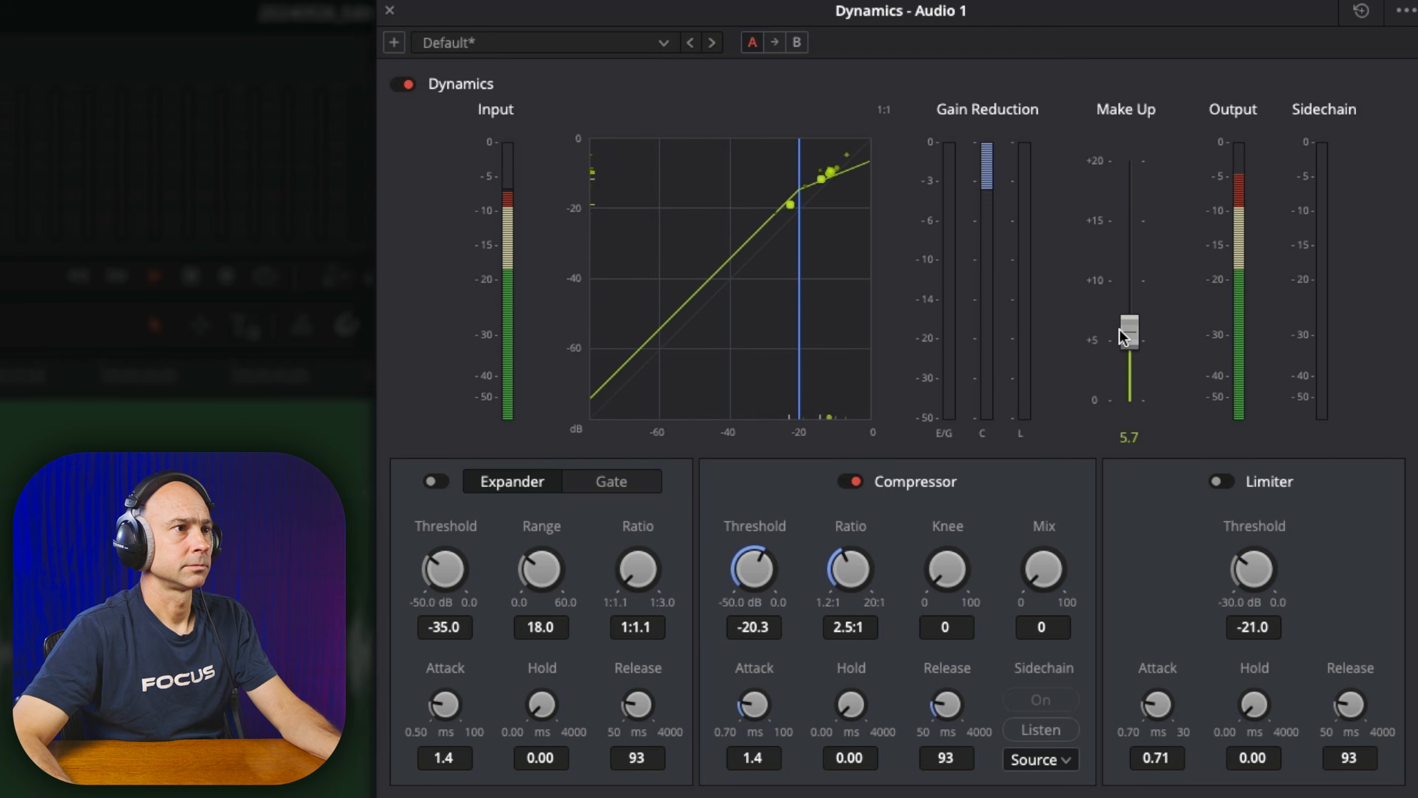
pyautogui.moveTo(1126, 344); pyautogui.dragTo(1129, 345)
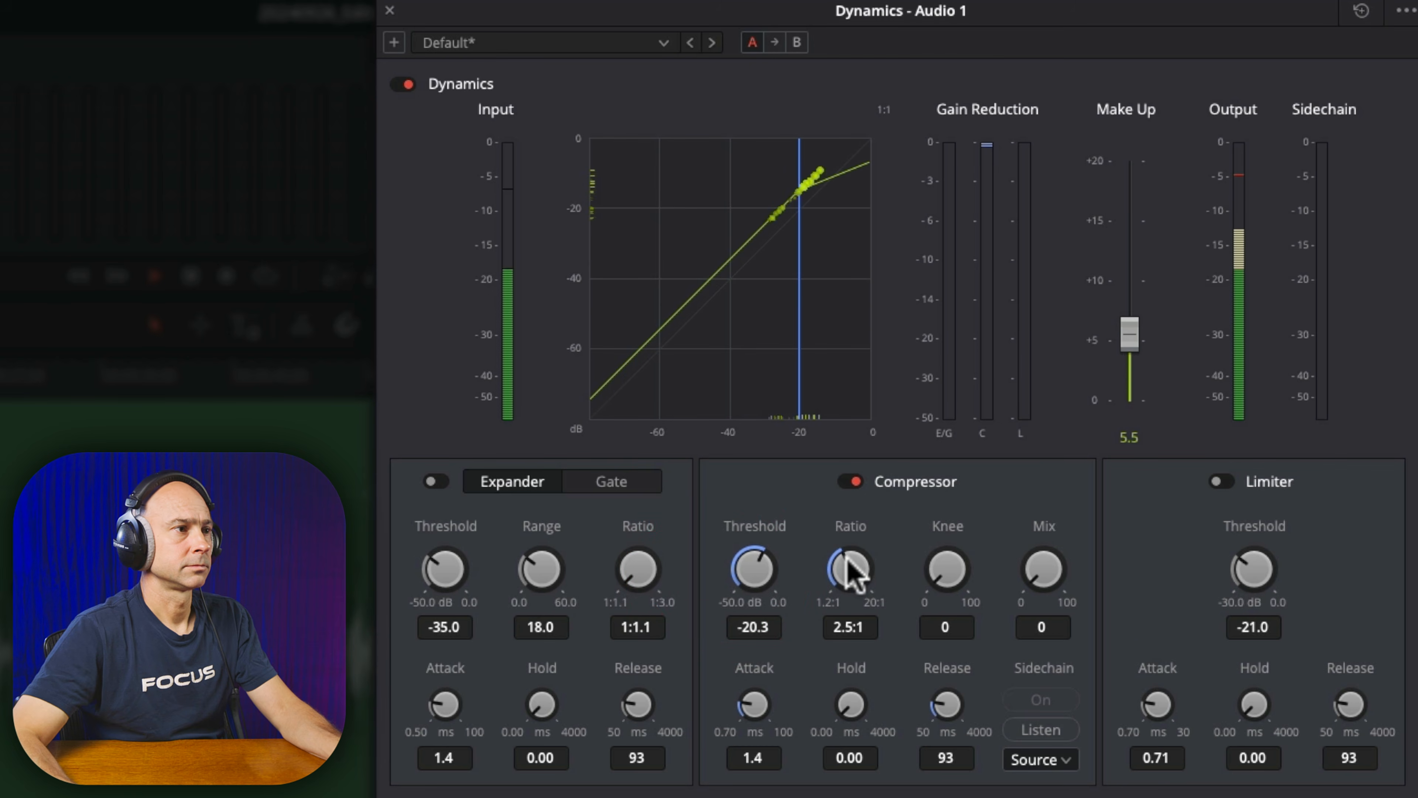
pyautogui.moveTo(848, 570); pyautogui.dragTo(851, 568)
pyautogui.moveTo(760, 575); pyautogui.dragTo(750, 570)
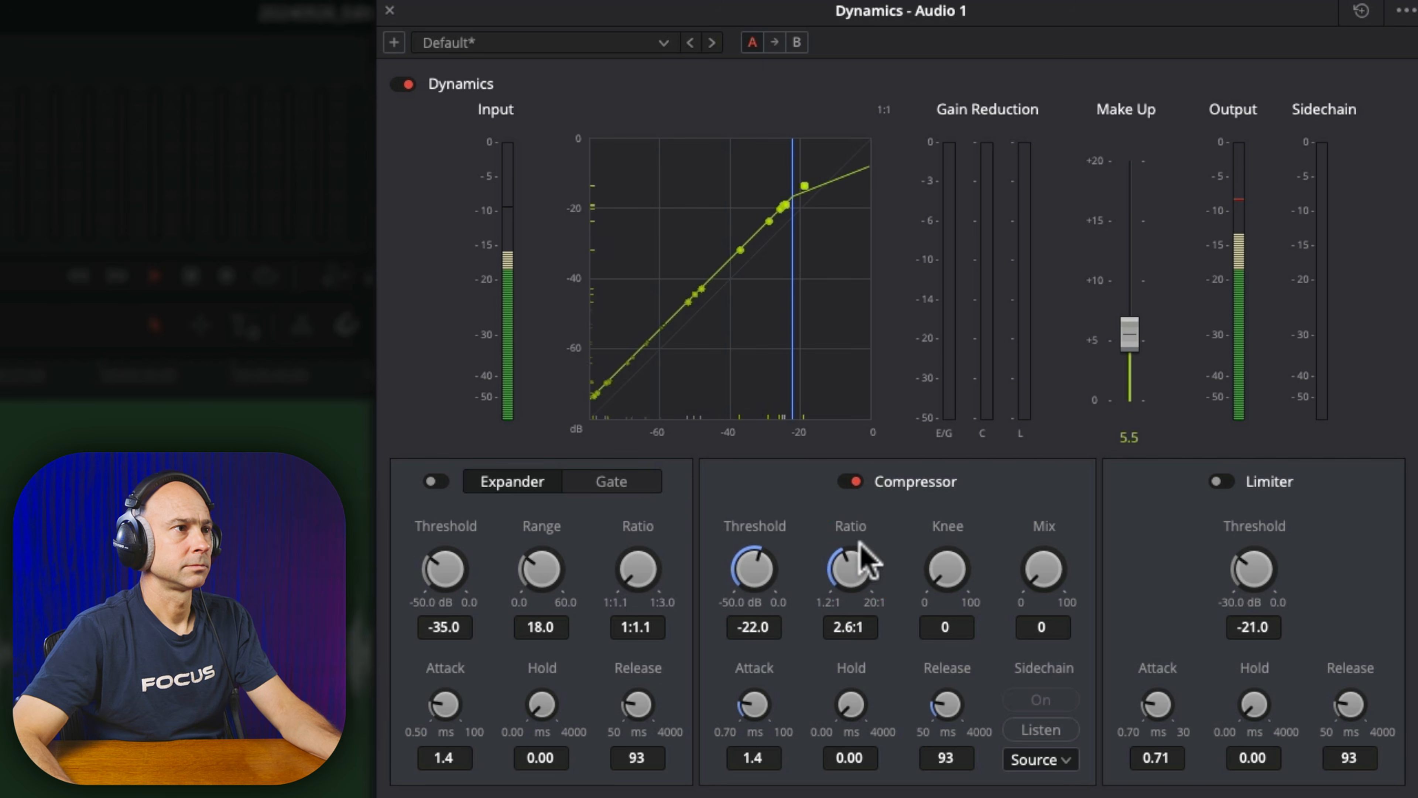
pyautogui.moveTo(949, 576)
pyautogui.mouseDown()
pyautogui.moveTo(994, 564)
pyautogui.moveTo(959, 580)
pyautogui.mouseUp()
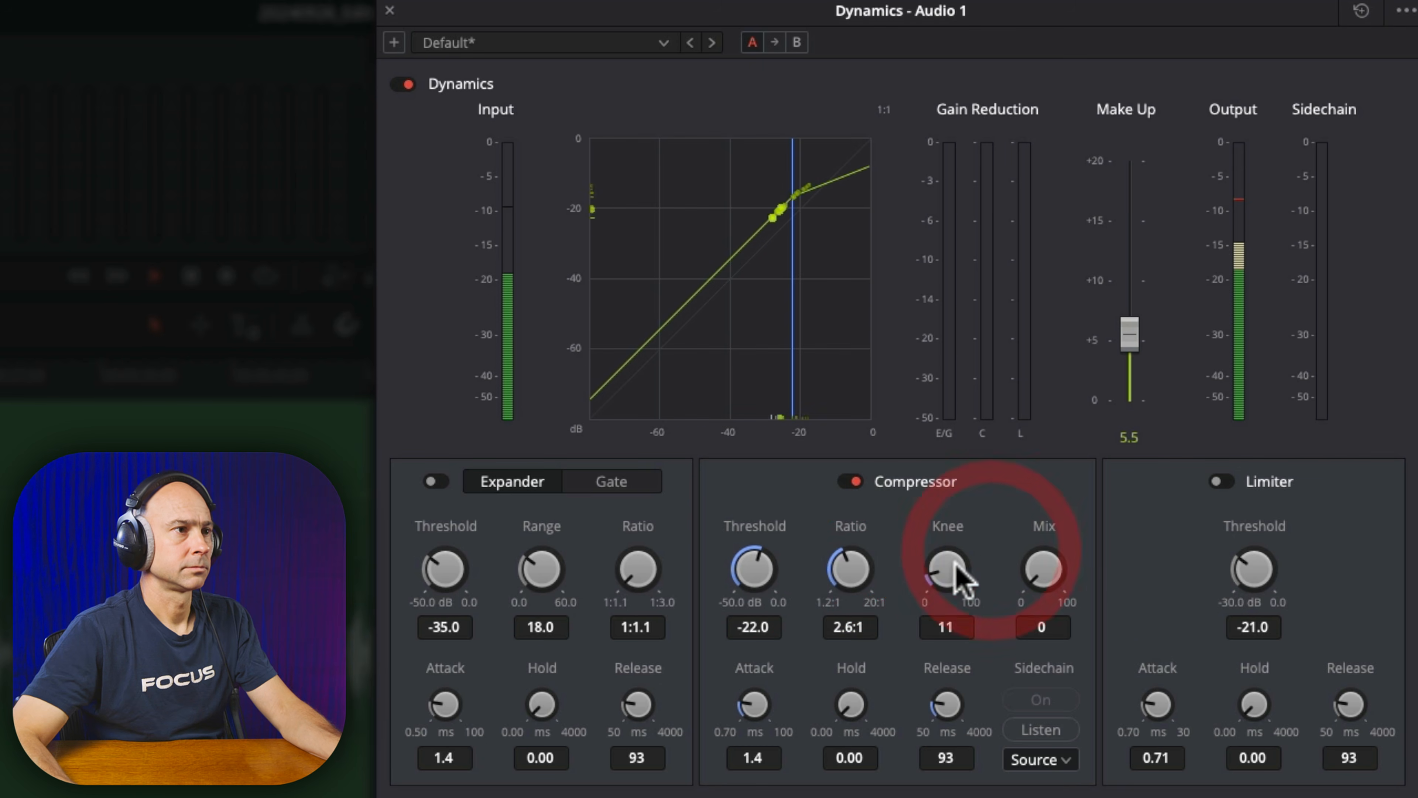
pyautogui.moveTo(1133, 334); pyautogui.dragTo(1128, 322)
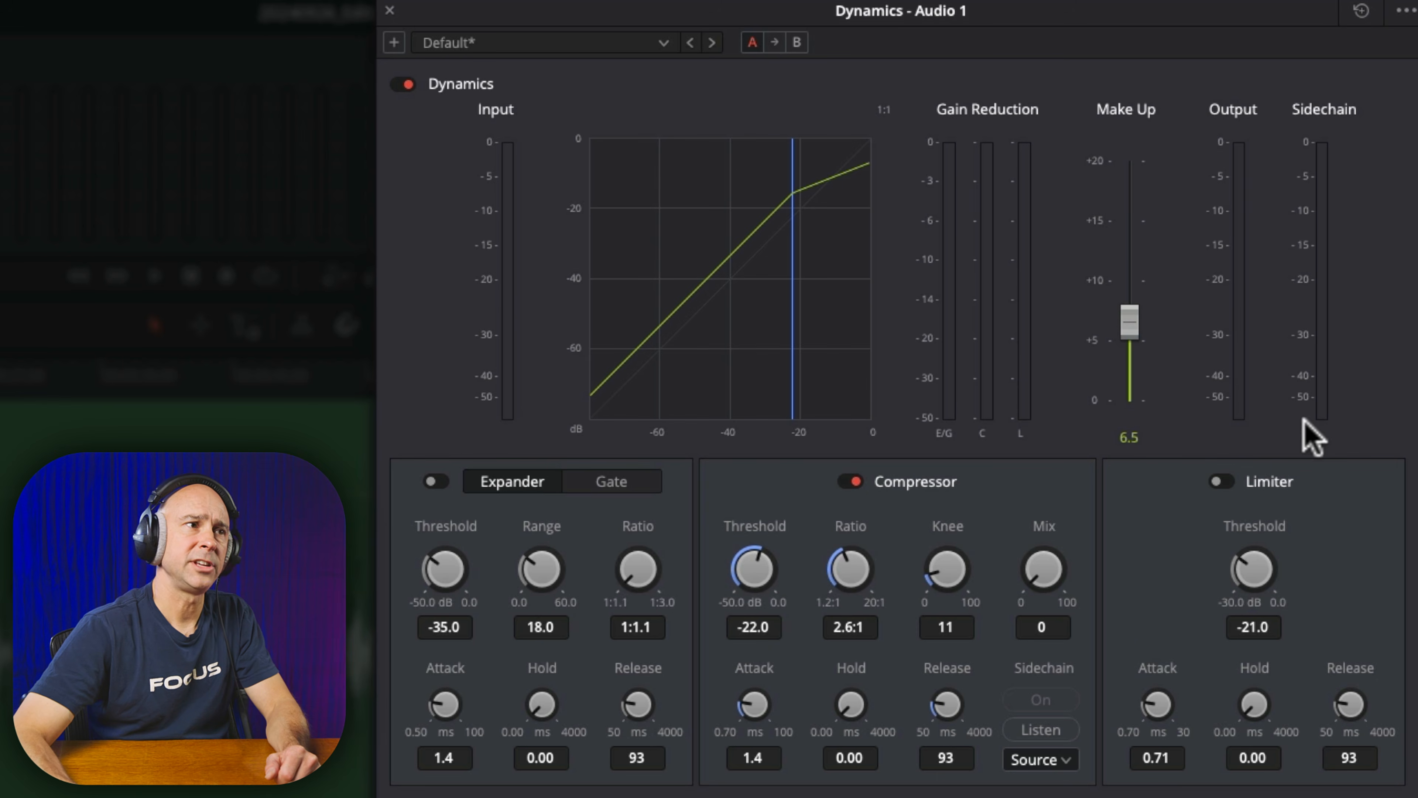
pyautogui.click(1235, 221)
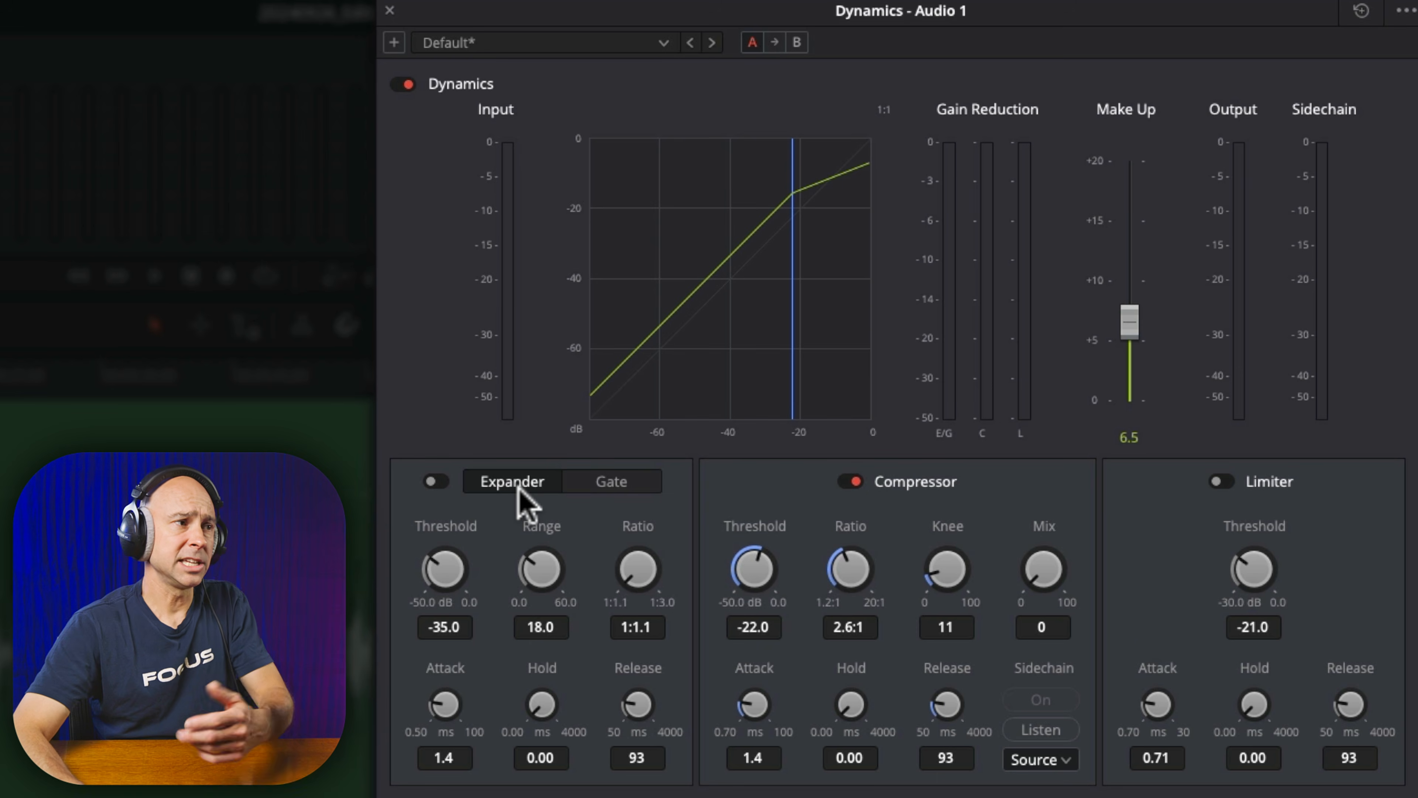
# Step: Enable the expander with range 17.4 and ratio 1:1.2, and play the audio to check its gain reduction
pyautogui.click(436, 482)
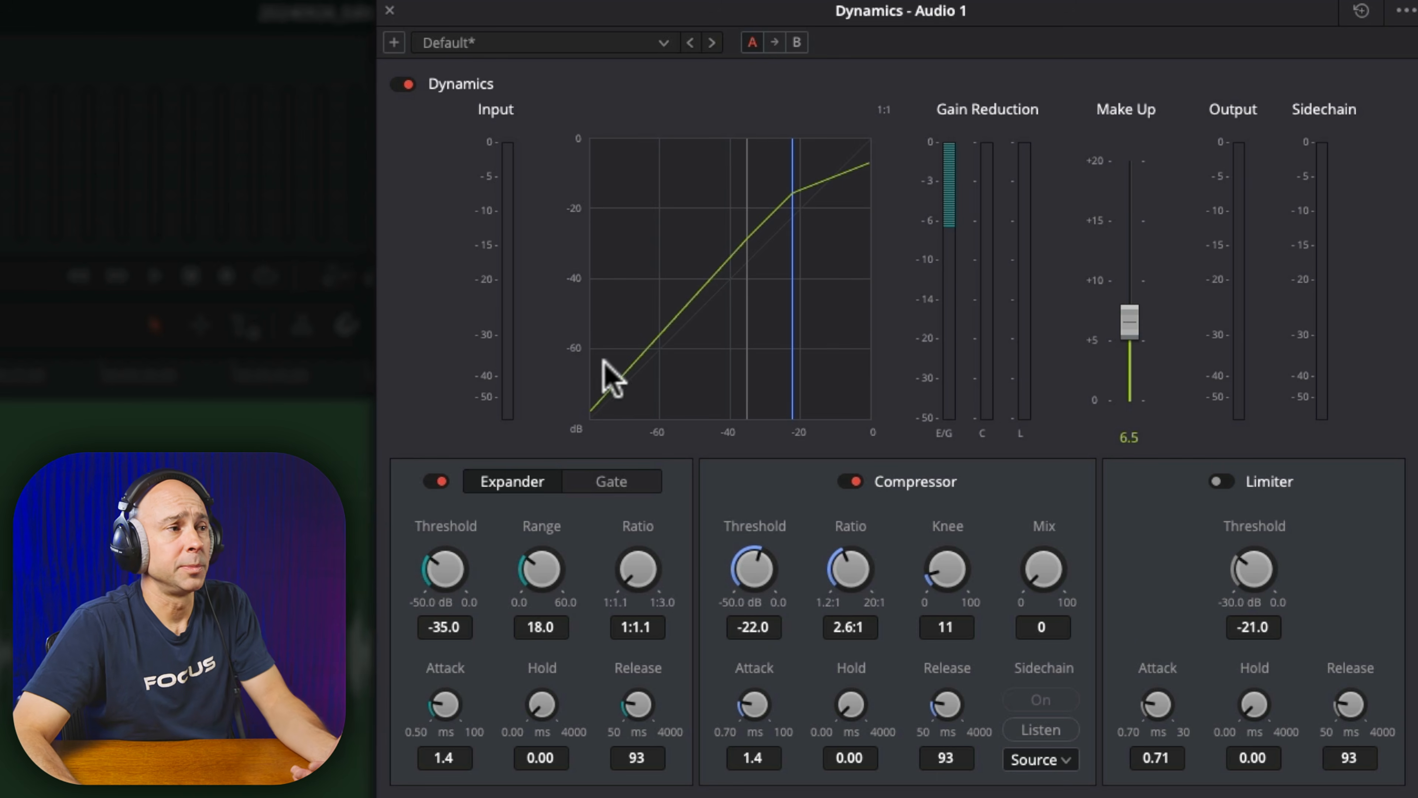
pyautogui.moveTo(635, 564); pyautogui.dragTo(1048, 547)
pyautogui.moveTo(633, 570); pyautogui.dragTo(324, 603)
pyautogui.moveTo(539, 569)
pyautogui.mouseDown()
pyautogui.moveTo(592, 570)
pyautogui.moveTo(513, 569)
pyautogui.moveTo(668, 598)
pyautogui.moveTo(650, 565)
pyautogui.mouseUp()
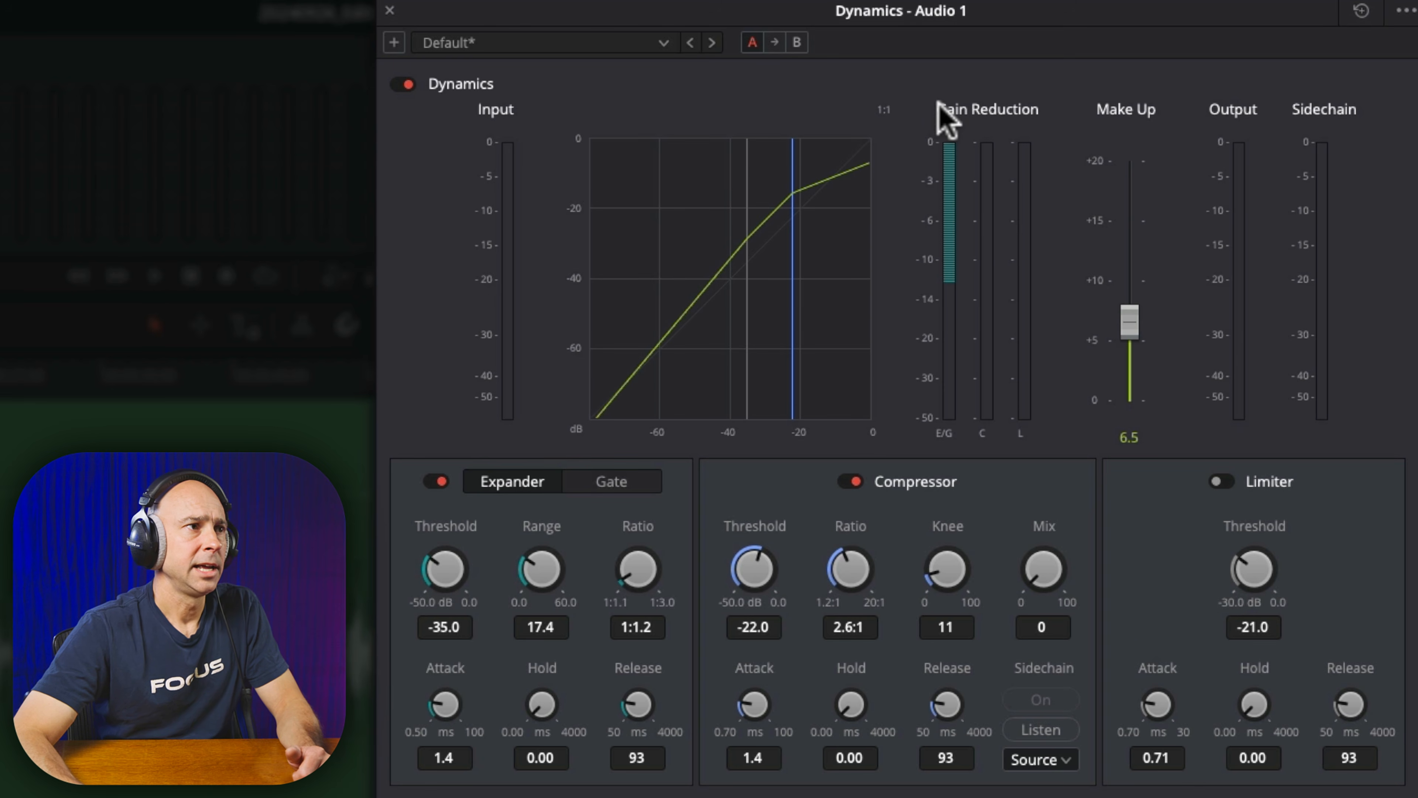
pyautogui.click(943, 194)
pyautogui.click(944, 193)
pyautogui.click(944, 187)
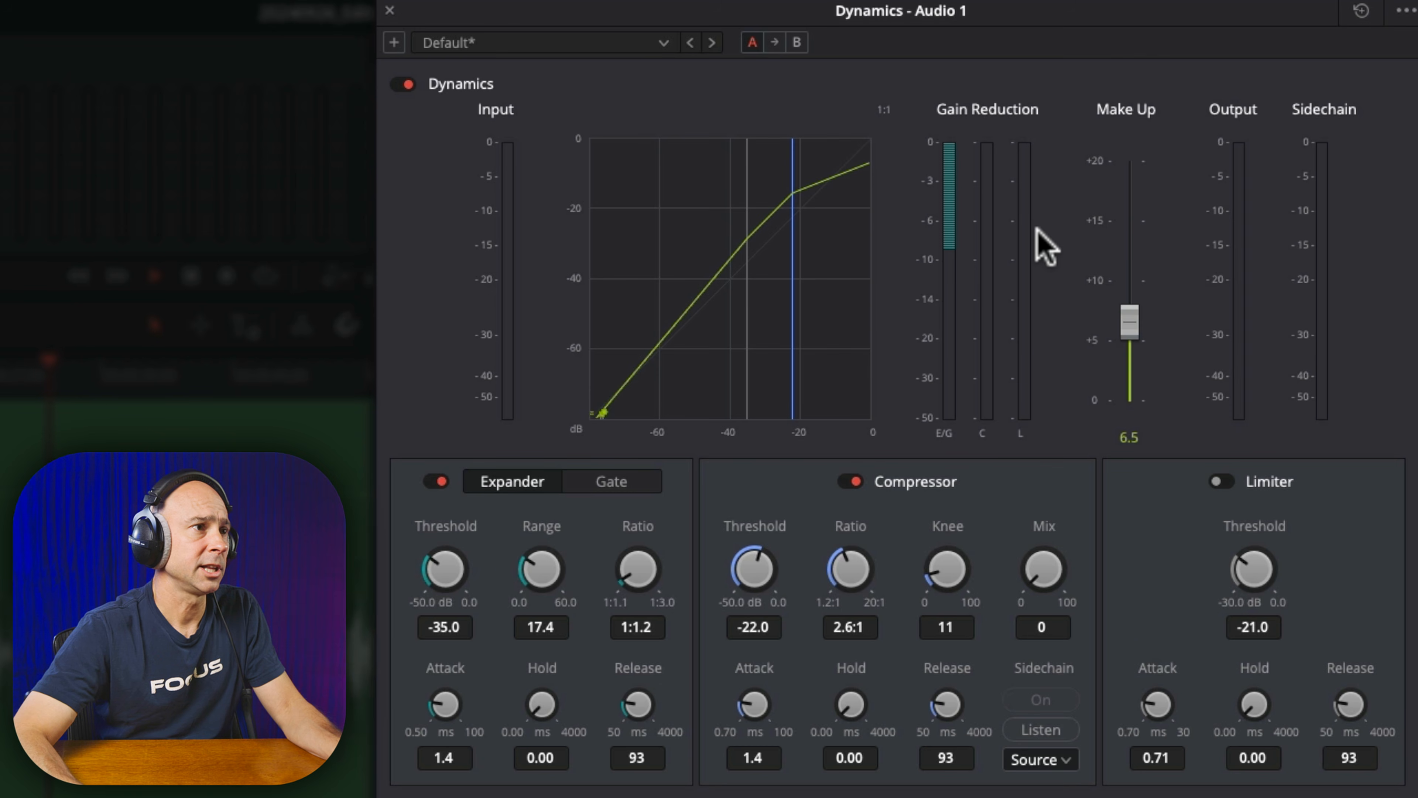
pyautogui.click(955, 263)
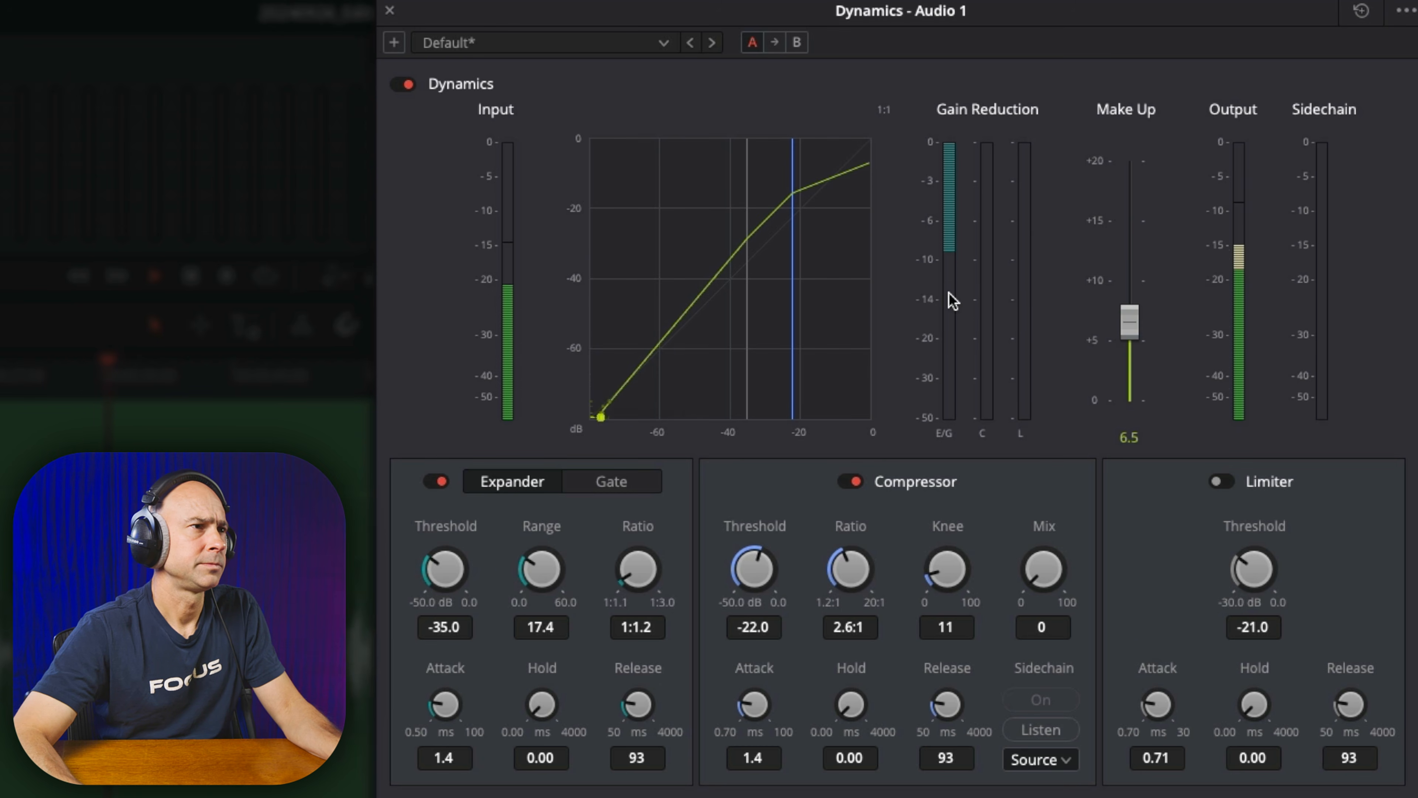
pyautogui.click(1002, 160)
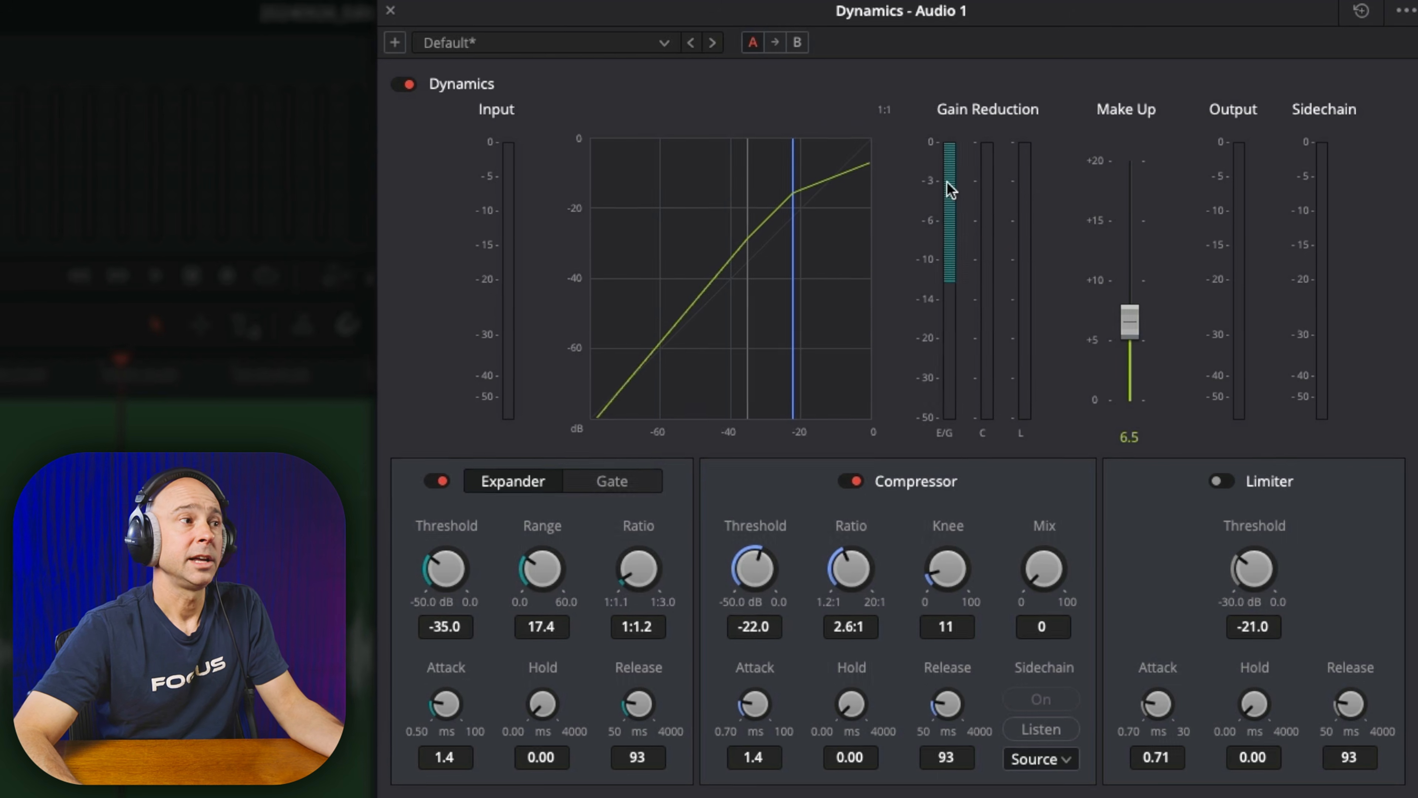
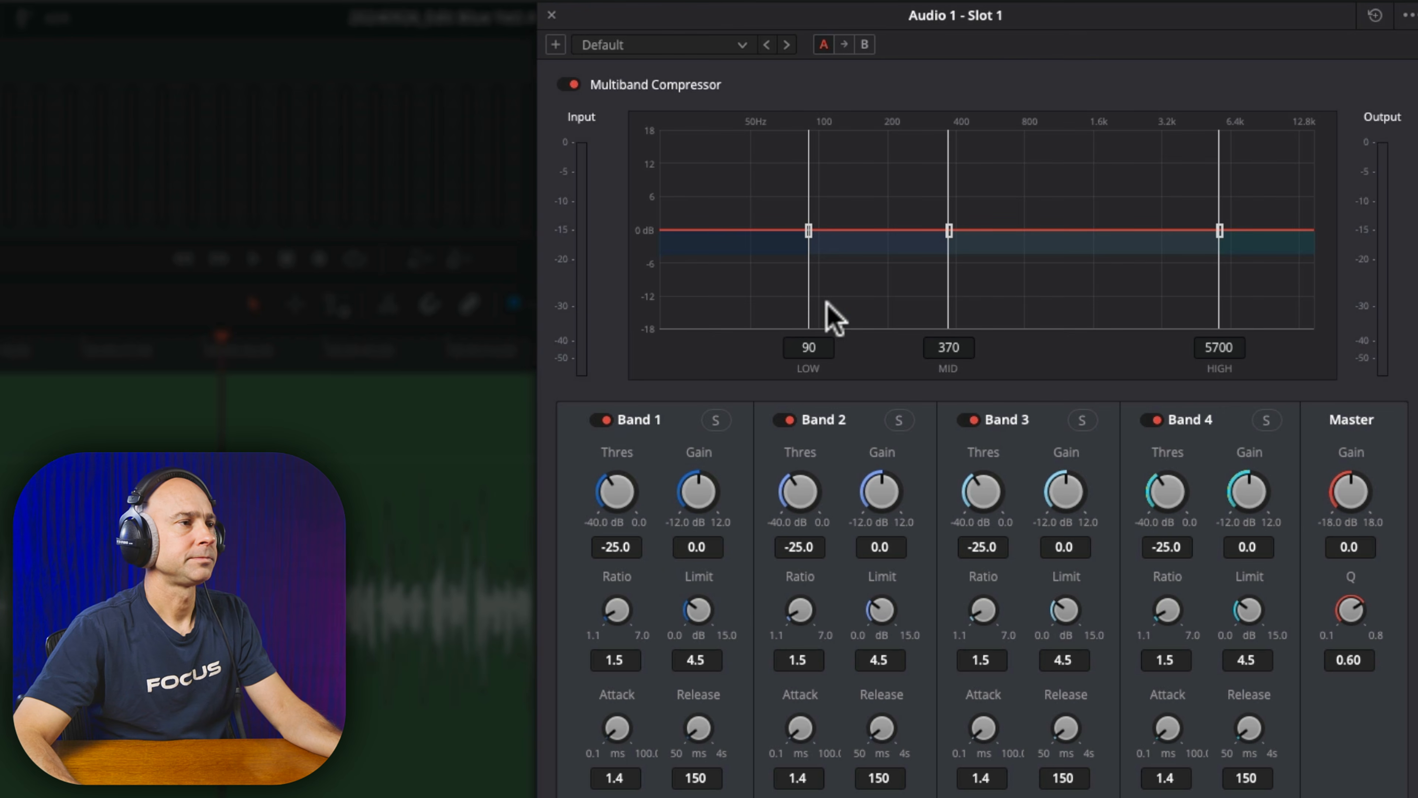
# Step: Play the speech and set the Multiband Compressor crossovers to 119 (low), 659 (mid) and 3242 (high)
pyautogui.press('space')
pyautogui.moveTo(808, 243); pyautogui.dragTo(836, 230)
pyautogui.moveTo(947, 230); pyautogui.dragTo(973, 230)
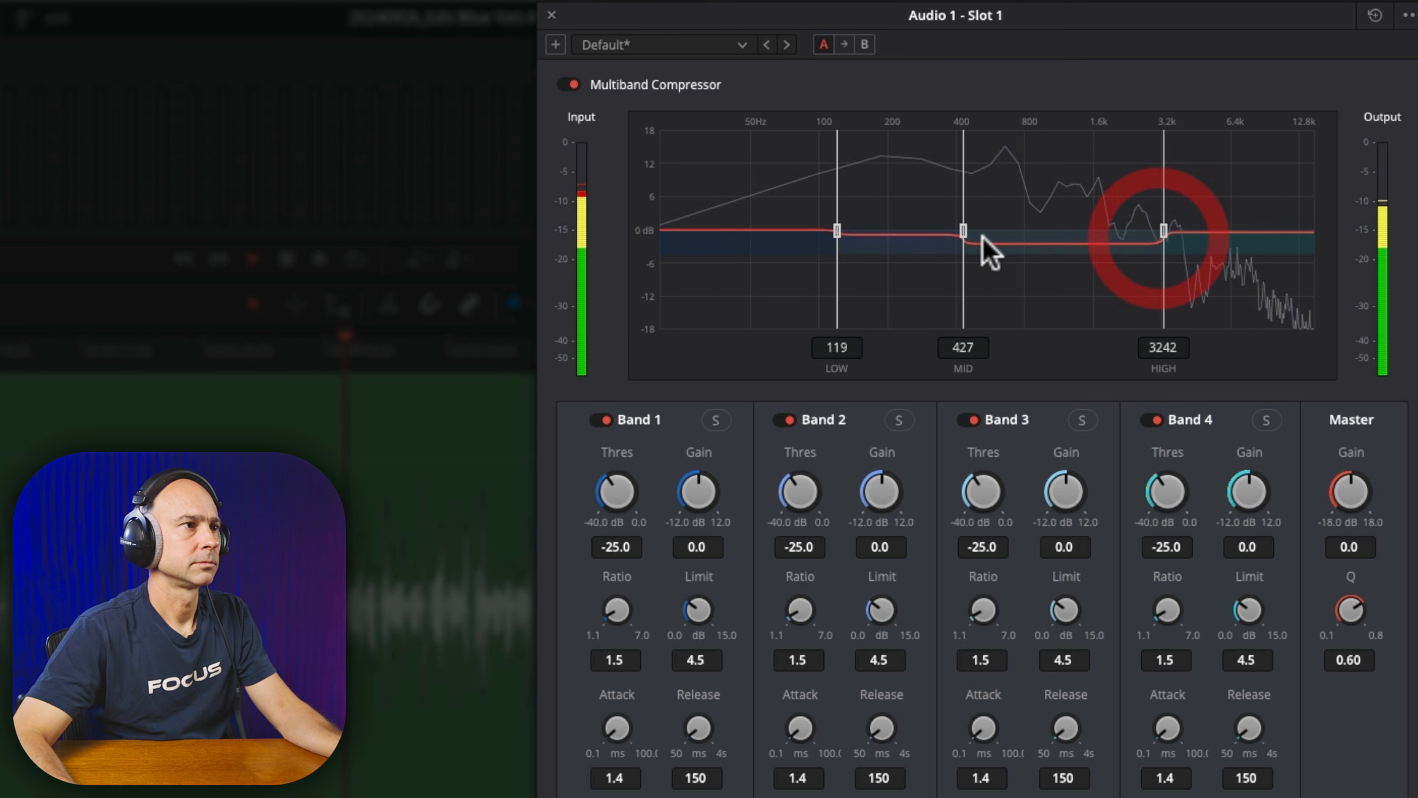
pyautogui.moveTo(980, 230)
pyautogui.mouseDown()
pyautogui.moveTo(1019, 230)
pyautogui.moveTo(1006, 230)
pyautogui.mouseUp()
# Step: Set the Multiband Compressor gains to 4.4 for Band 2, -1.6 for Band 3 and 3.2 for Band 4, with the high crossover at 3822
pyautogui.moveTo(880, 491); pyautogui.dragTo(905, 497)
pyautogui.moveTo(1089, 497); pyautogui.dragTo(1050, 500)
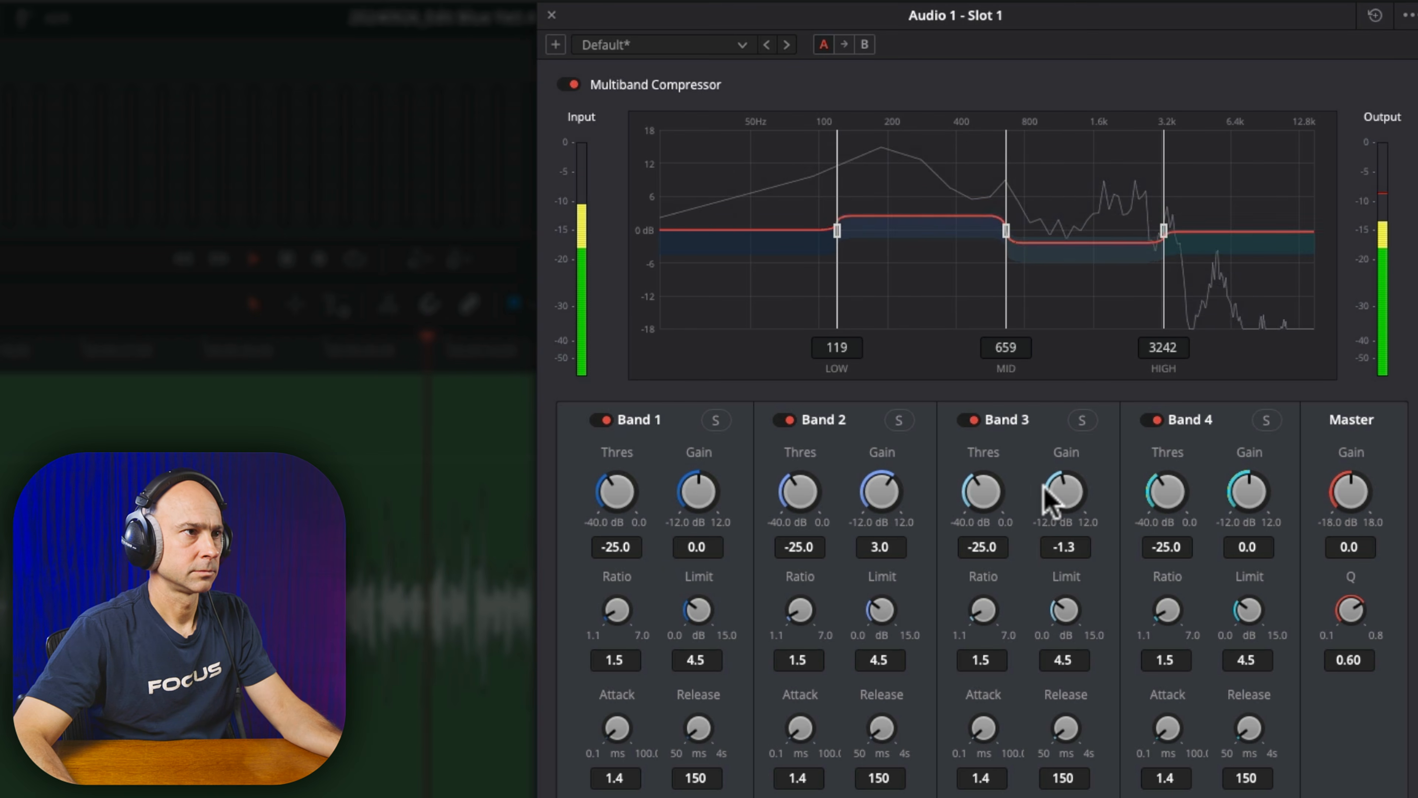
pyautogui.moveTo(1235, 497); pyautogui.dragTo(1226, 425)
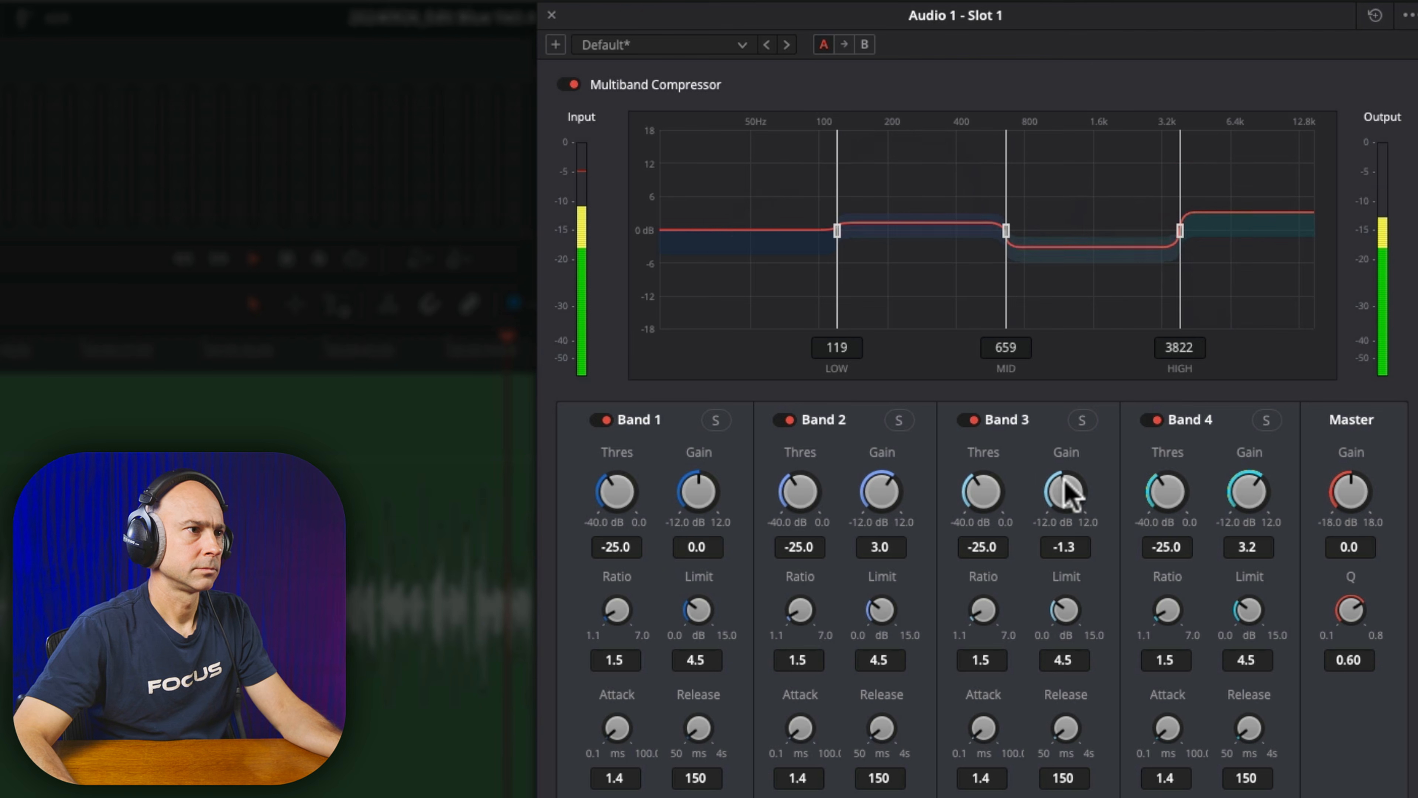
pyautogui.moveTo(1066, 492); pyautogui.dragTo(1063, 485)
pyautogui.moveTo(887, 491)
pyautogui.mouseDown()
pyautogui.moveTo(927, 500)
pyautogui.moveTo(888, 500)
pyautogui.mouseUp()
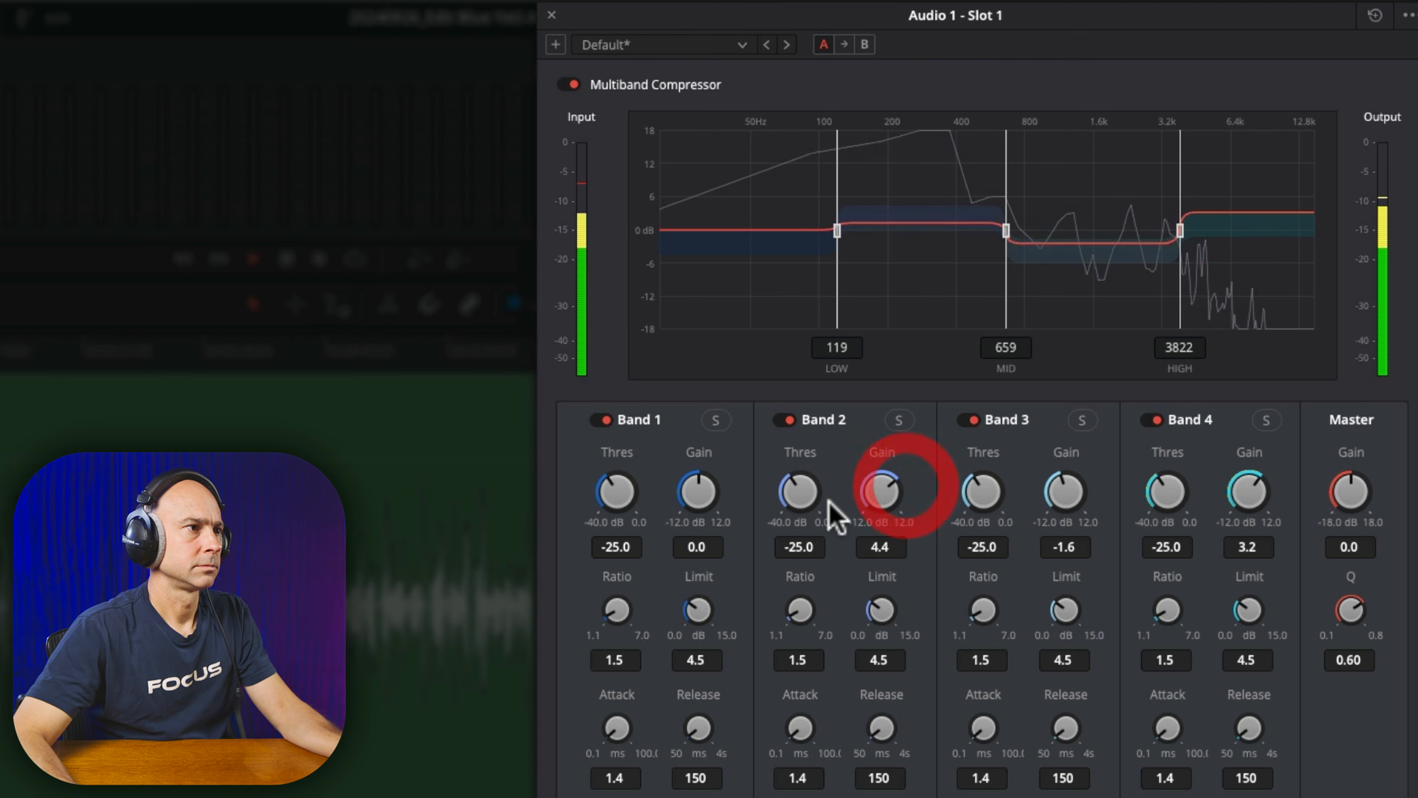
# Step: Try a Band 1 gain of 5.7, reset it to 0.0, and set the master gain to 1.3
pyautogui.moveTo(705, 491); pyautogui.dragTo(791, 500)
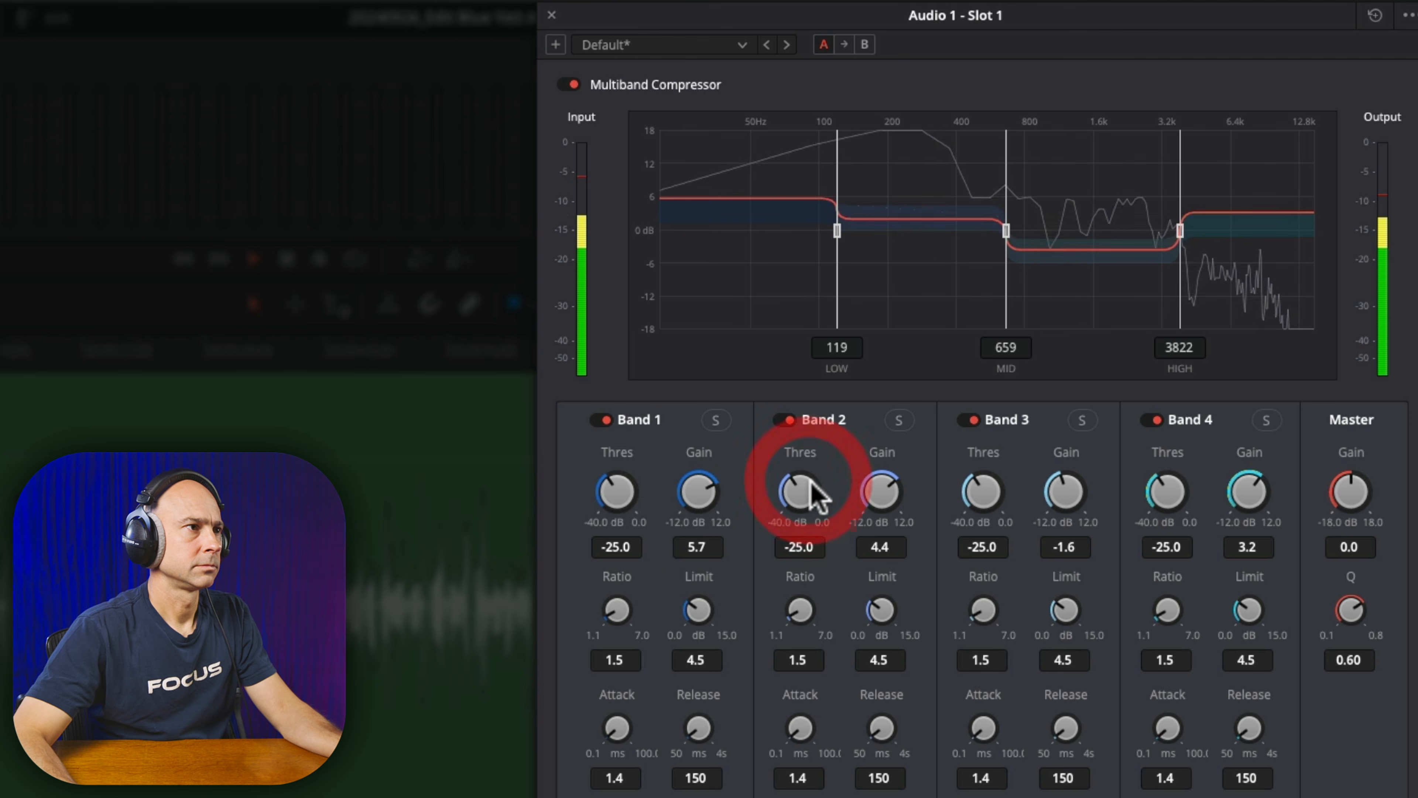
pyautogui.doubleClick(698, 492)
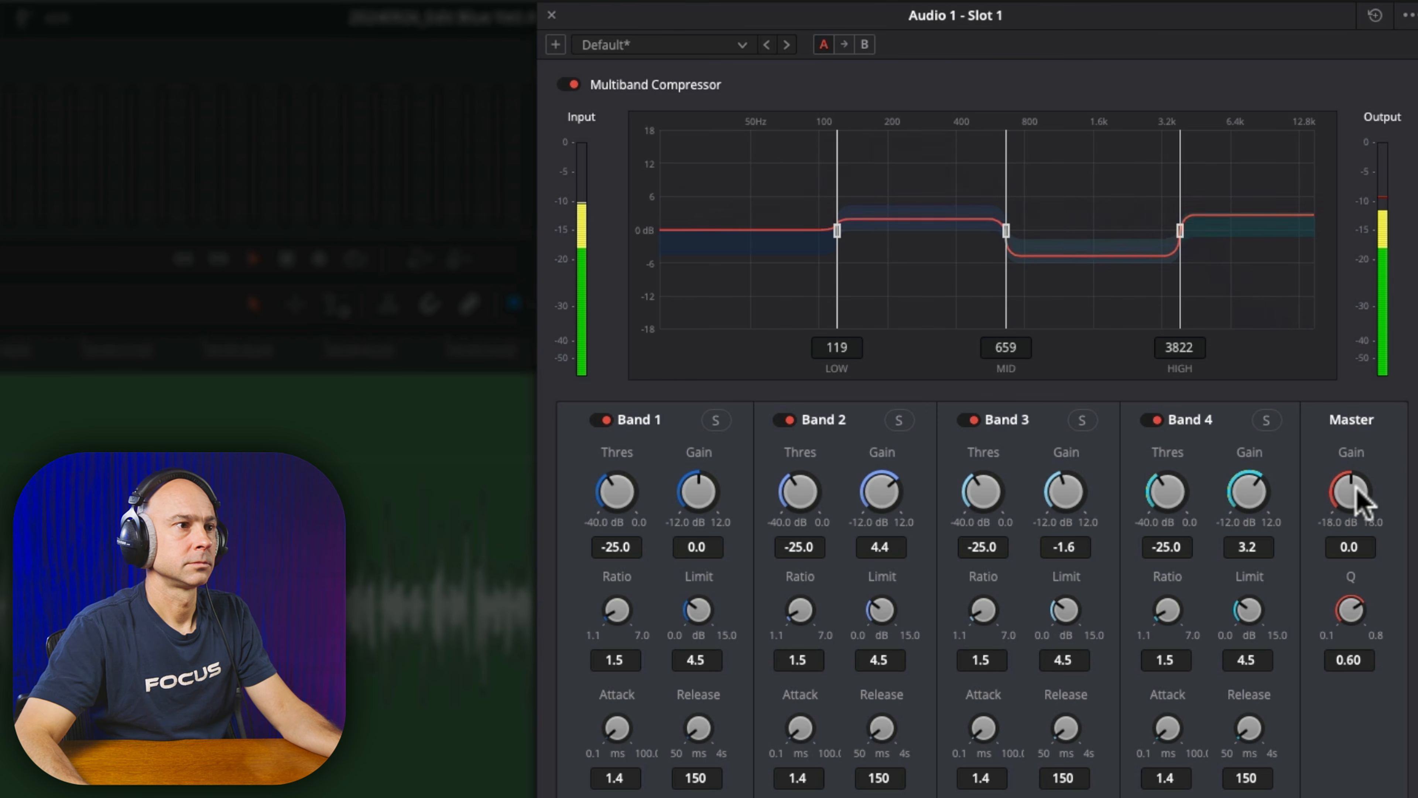
pyautogui.moveTo(1354, 491)
pyautogui.mouseDown()
pyautogui.moveTo(1381, 502)
pyautogui.moveTo(1371, 500)
pyautogui.mouseUp()
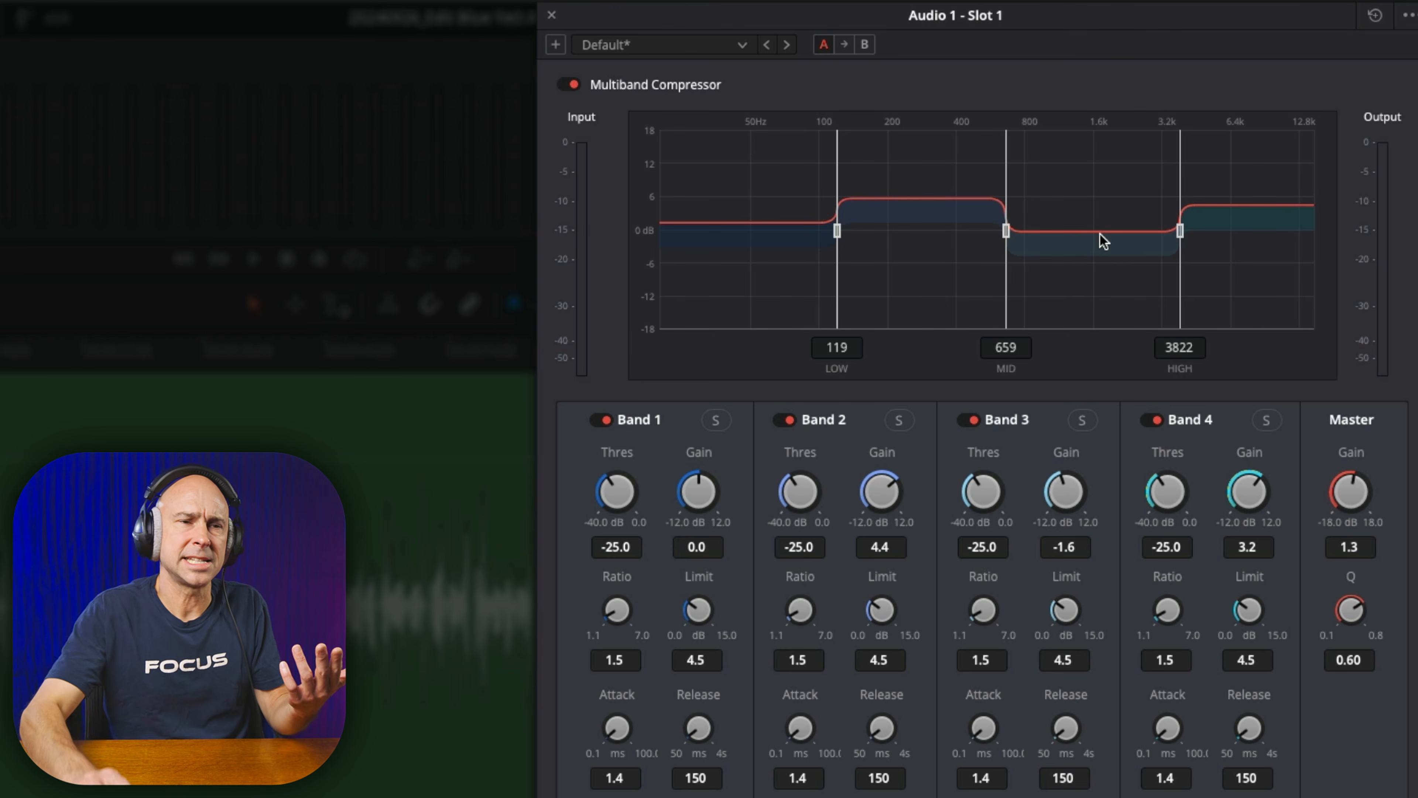
# Step: Try a Band 3 gain of 12.0 while the speech plays, and bring it back down to -1.1
pyautogui.moveTo(1063, 491); pyautogui.dragTo(1187, 555)
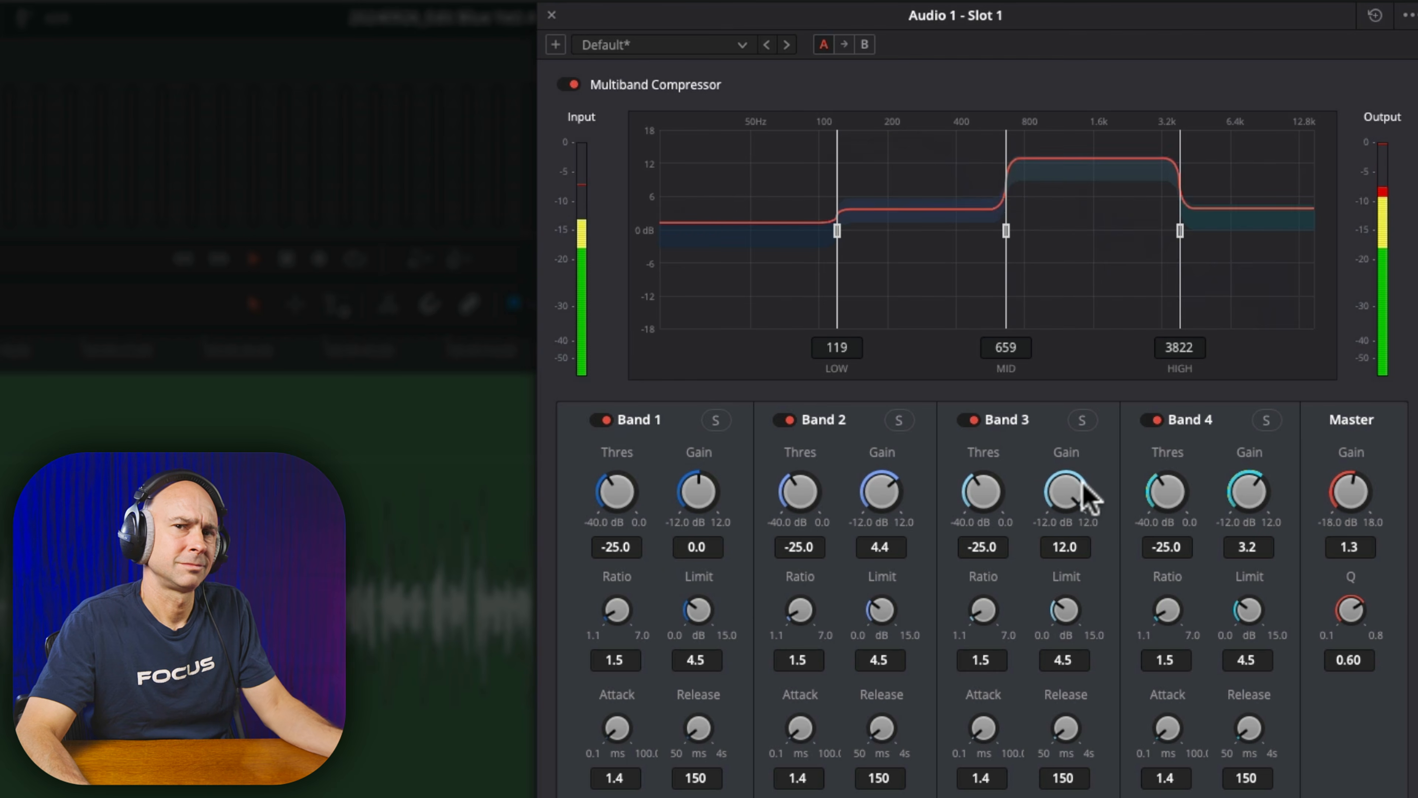
pyautogui.moveTo(1082, 495)
pyautogui.mouseDown()
pyautogui.moveTo(987, 501)
pyautogui.moveTo(1062, 494)
pyautogui.moveTo(1105, 545)
pyautogui.moveTo(1070, 500)
pyautogui.moveTo(1086, 497)
pyautogui.moveTo(1070, 497)
pyautogui.moveTo(1102, 514)
pyautogui.mouseUp()
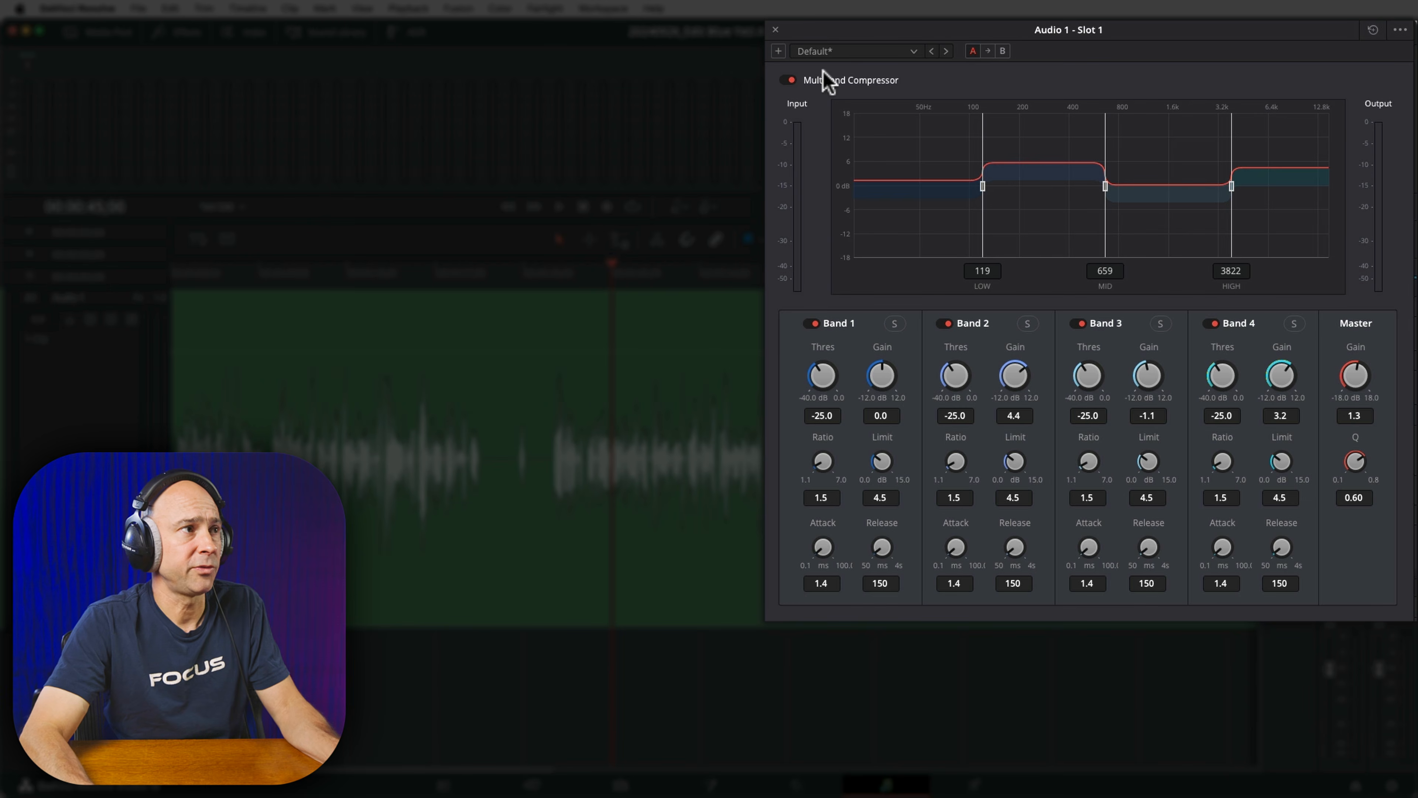
# Step: Bypass and re-enable the Multiband Compressor to compare the sound, and set its master gain to 1.2
pyautogui.click(789, 80)
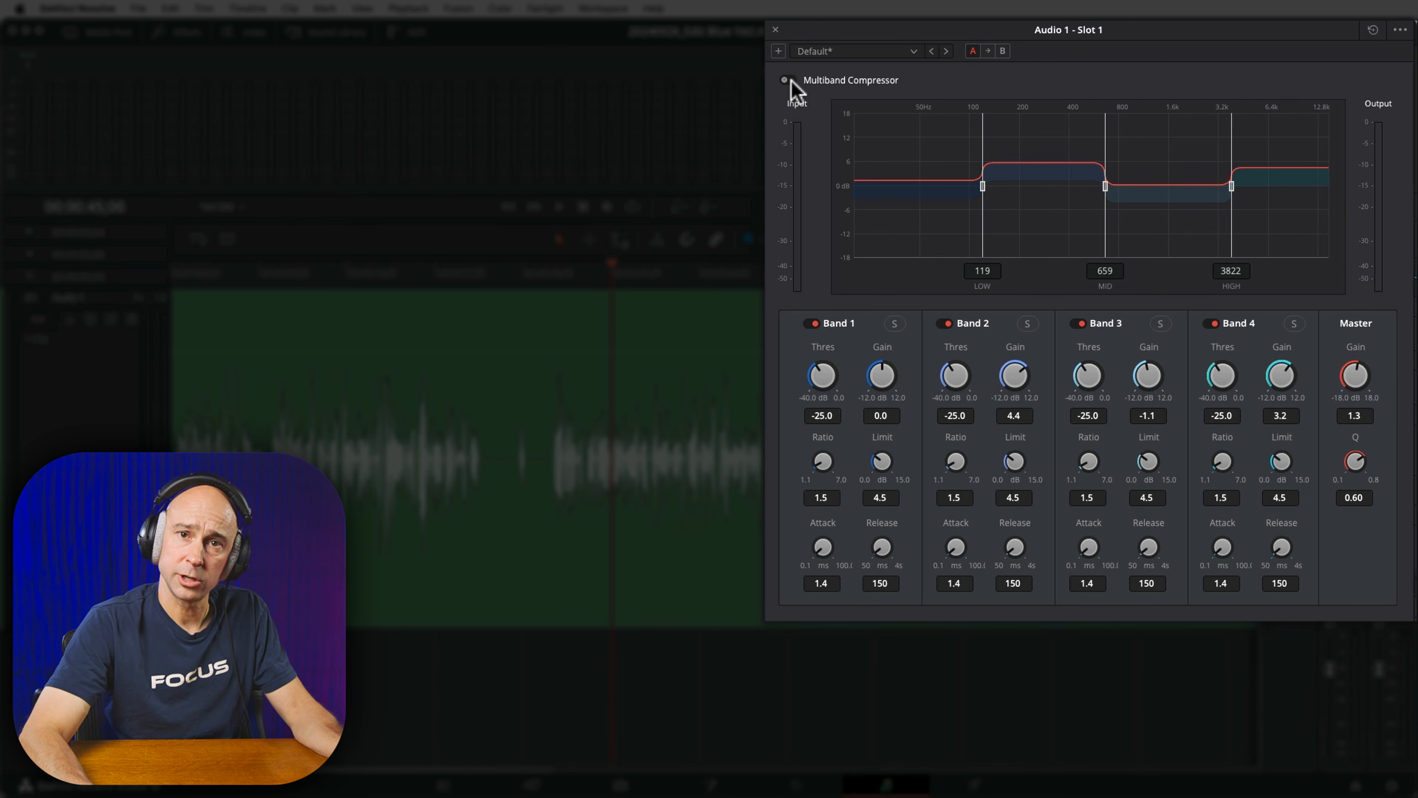
pyautogui.click(789, 80)
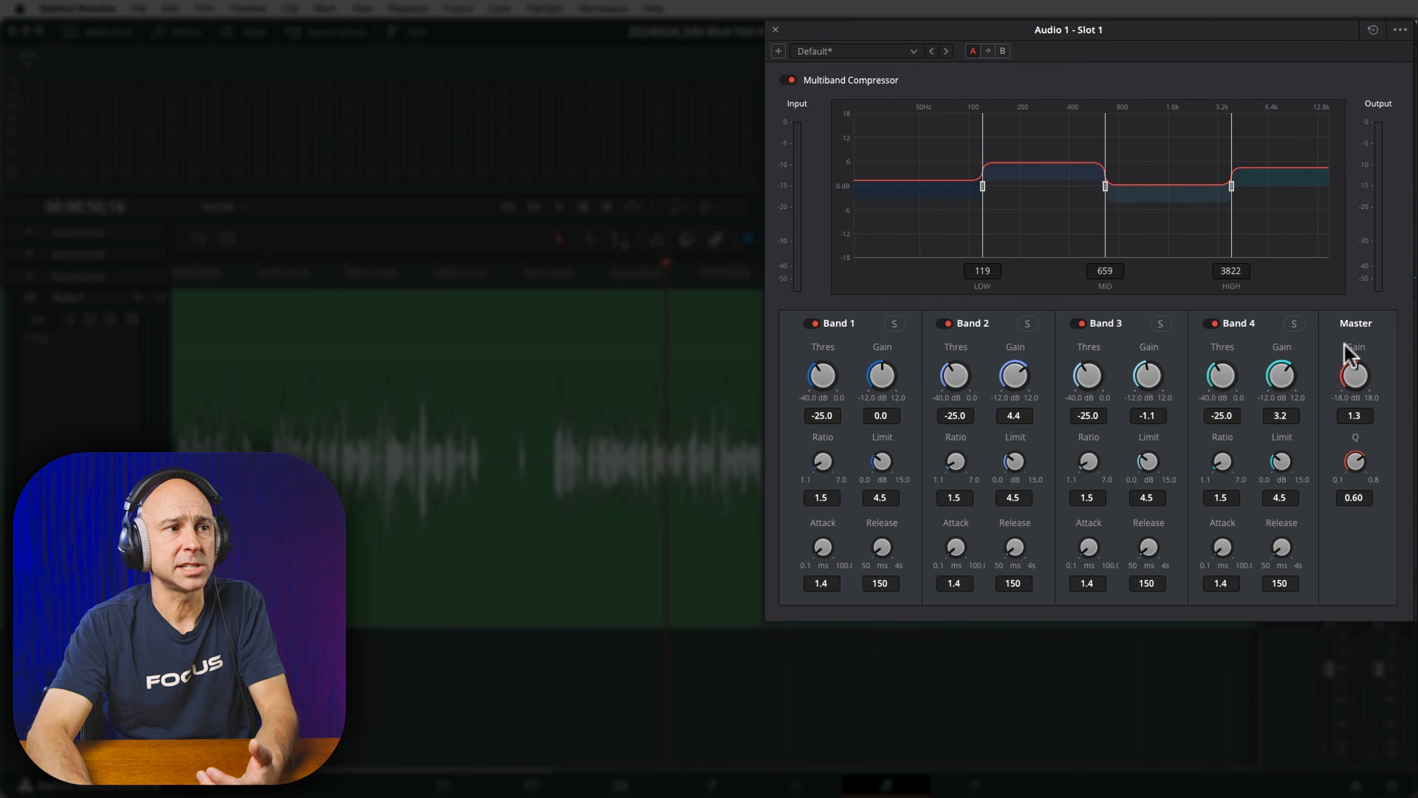
pyautogui.click(1376, 347)
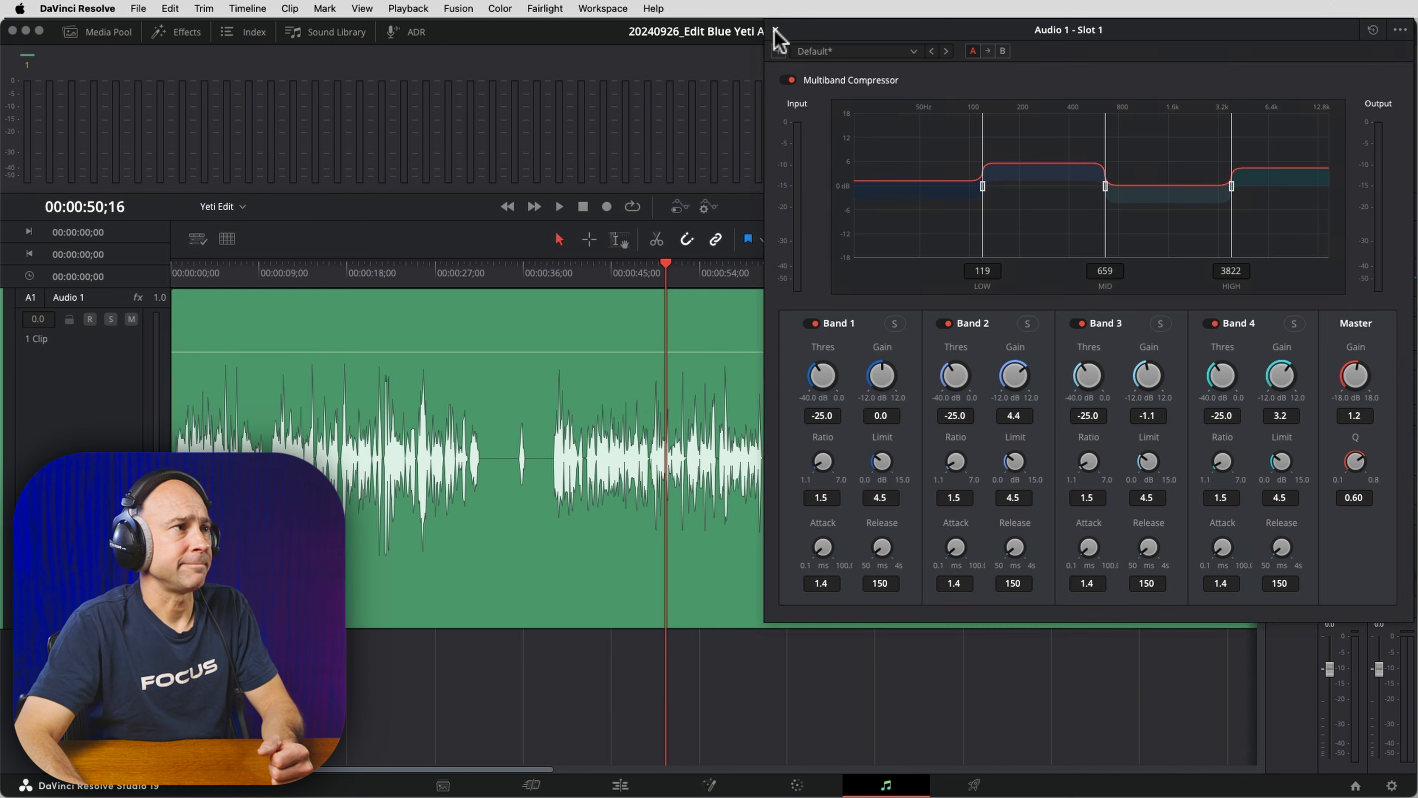
pyautogui.click(775, 30)
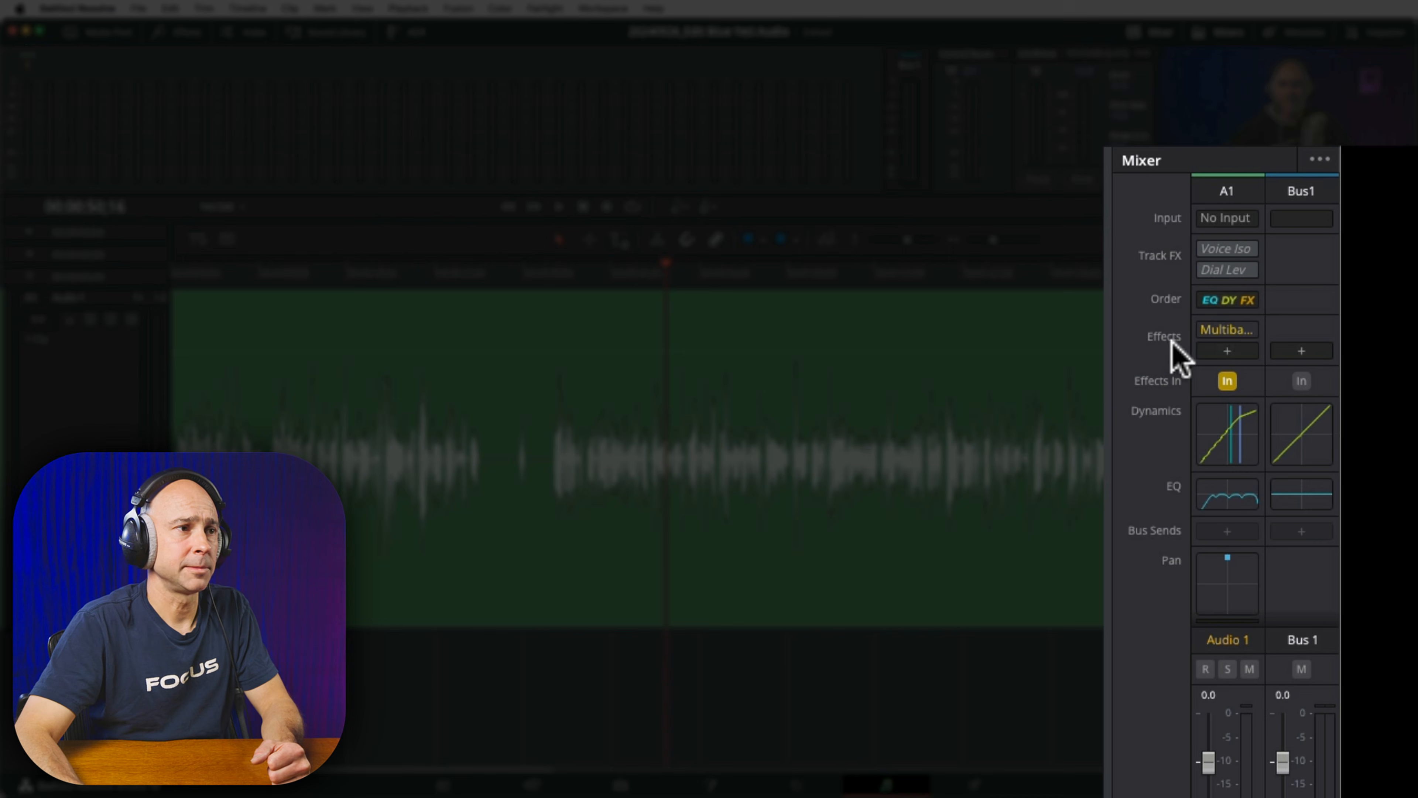
# Step: Add the Fairlight FX De-Esser from the Restoration effects to the Audio 1 track, and move its window clear of the waveform
pyautogui.click(1310, 391)
pyautogui.click(1227, 351)
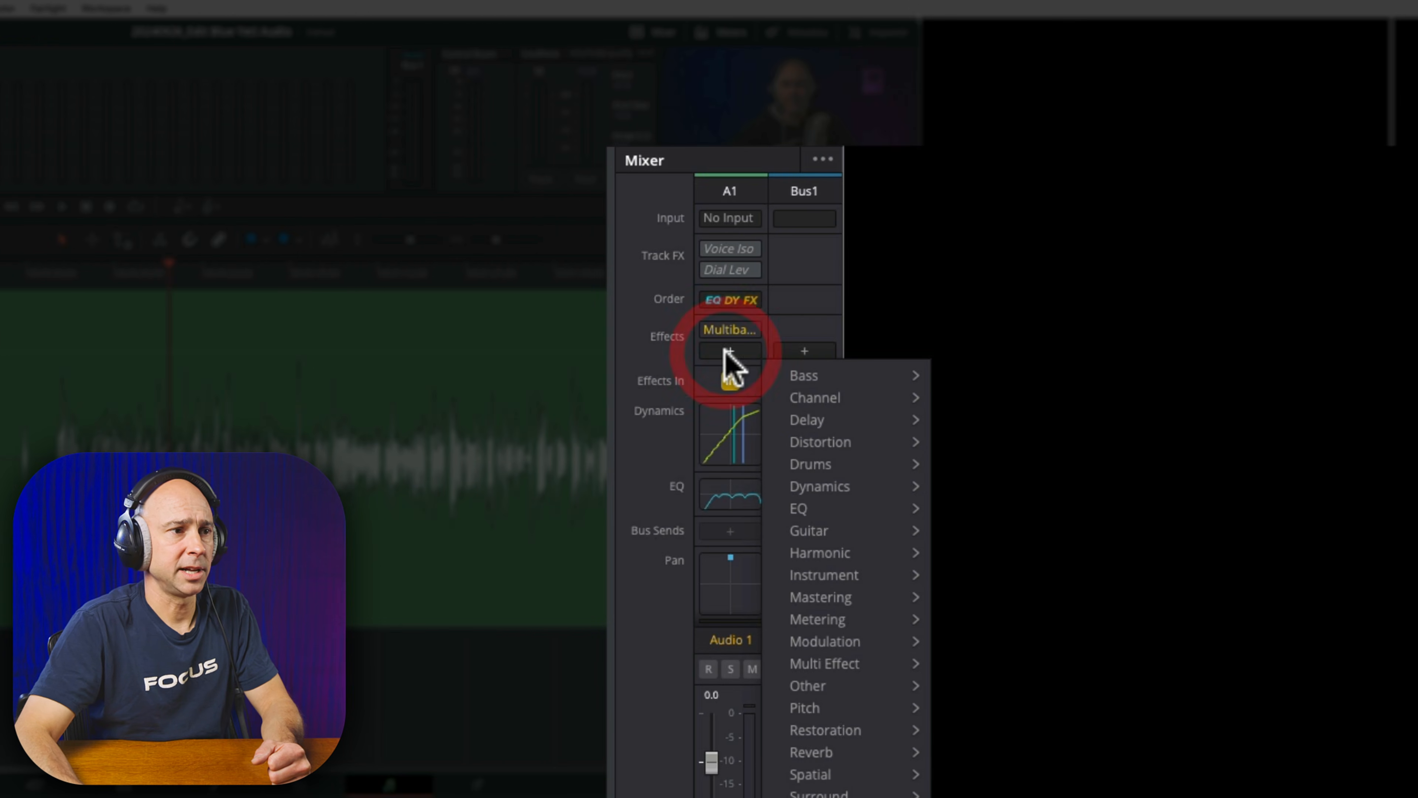
pyautogui.moveTo(1336, 730)
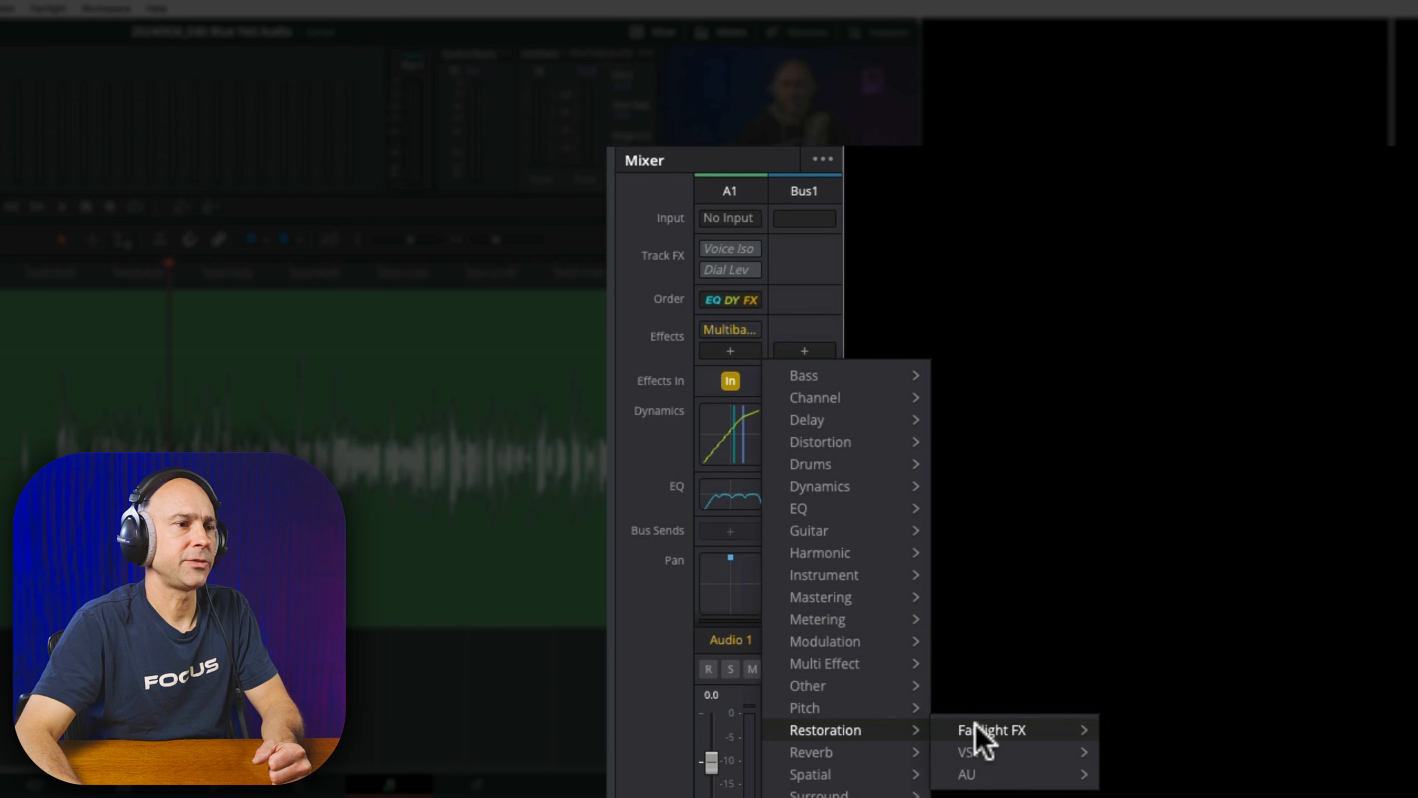
pyautogui.moveTo(1081, 732)
pyautogui.click(1150, 731)
pyautogui.moveTo(793, 213); pyautogui.dragTo(1206, 78)
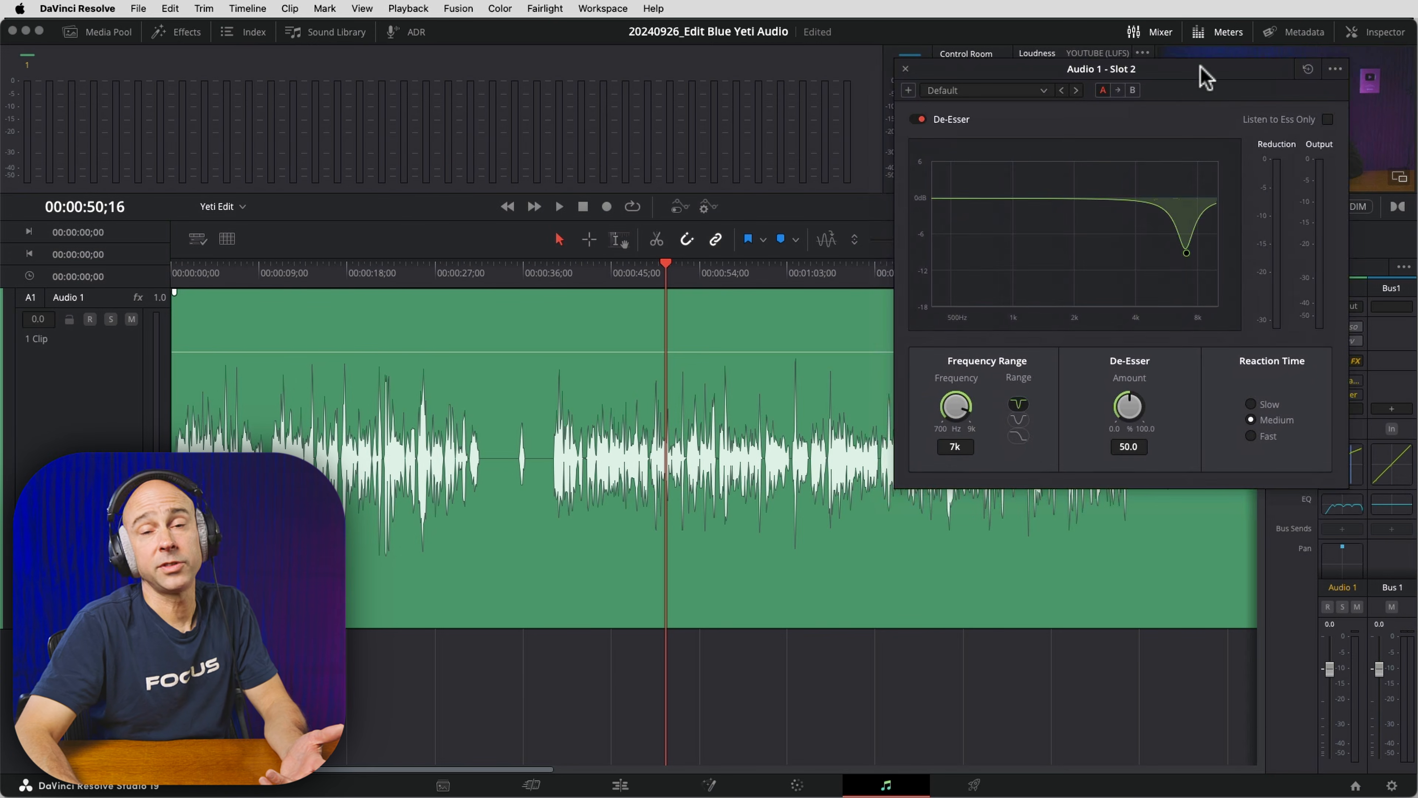
# Step: Load the Male ESS preset in the De-Esser, narrow its frequency range shape, and reduce the amount to 26.7
pyautogui.click(1044, 93)
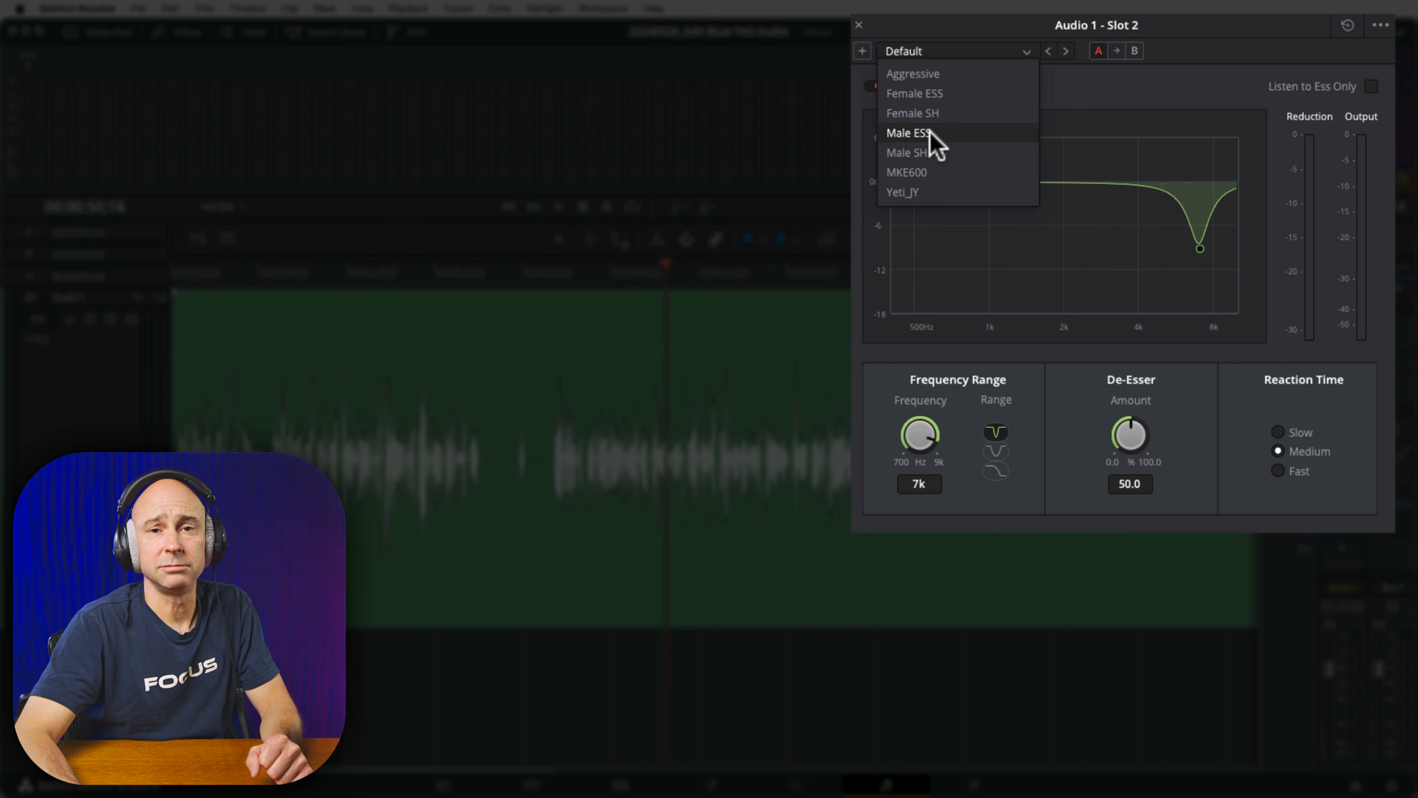
pyautogui.click(931, 135)
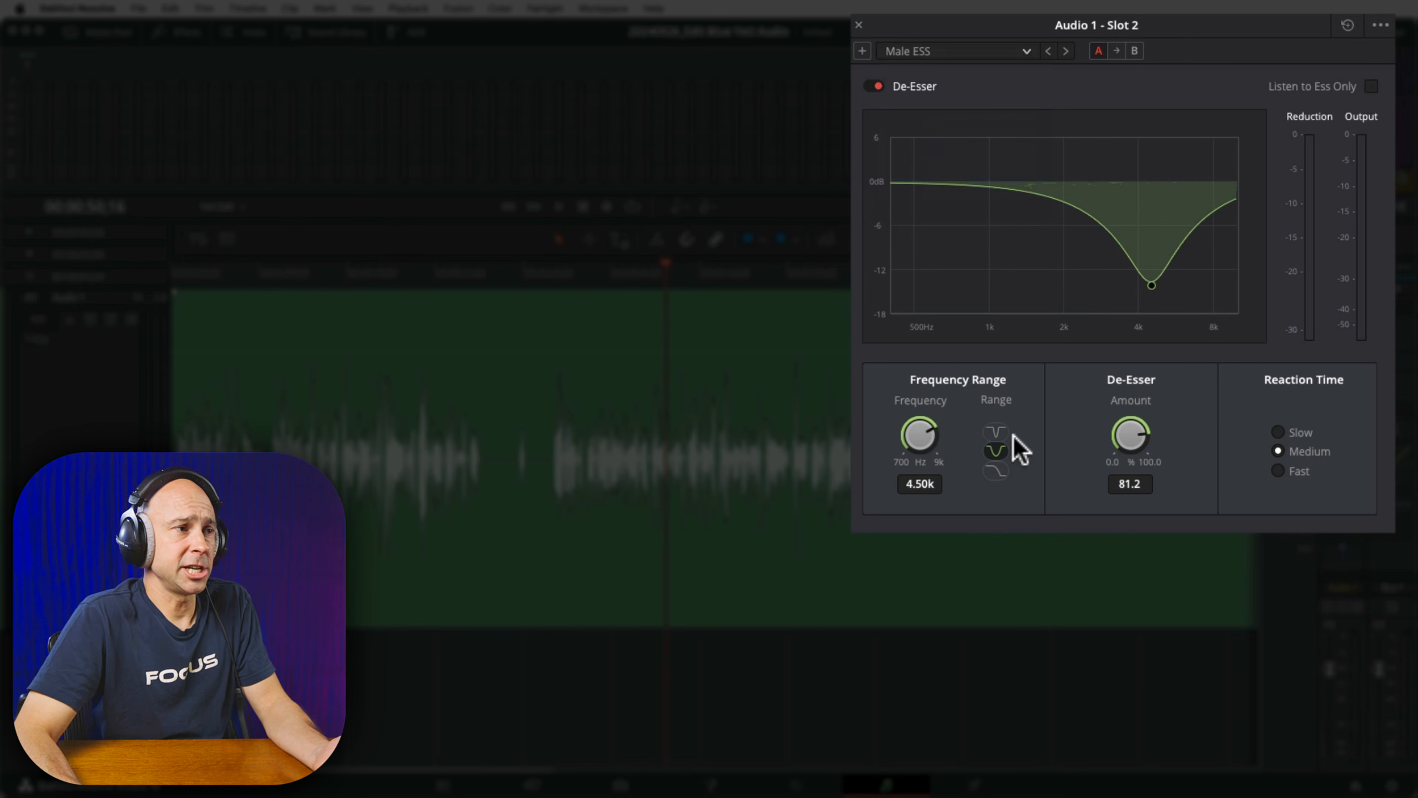
pyautogui.click(996, 432)
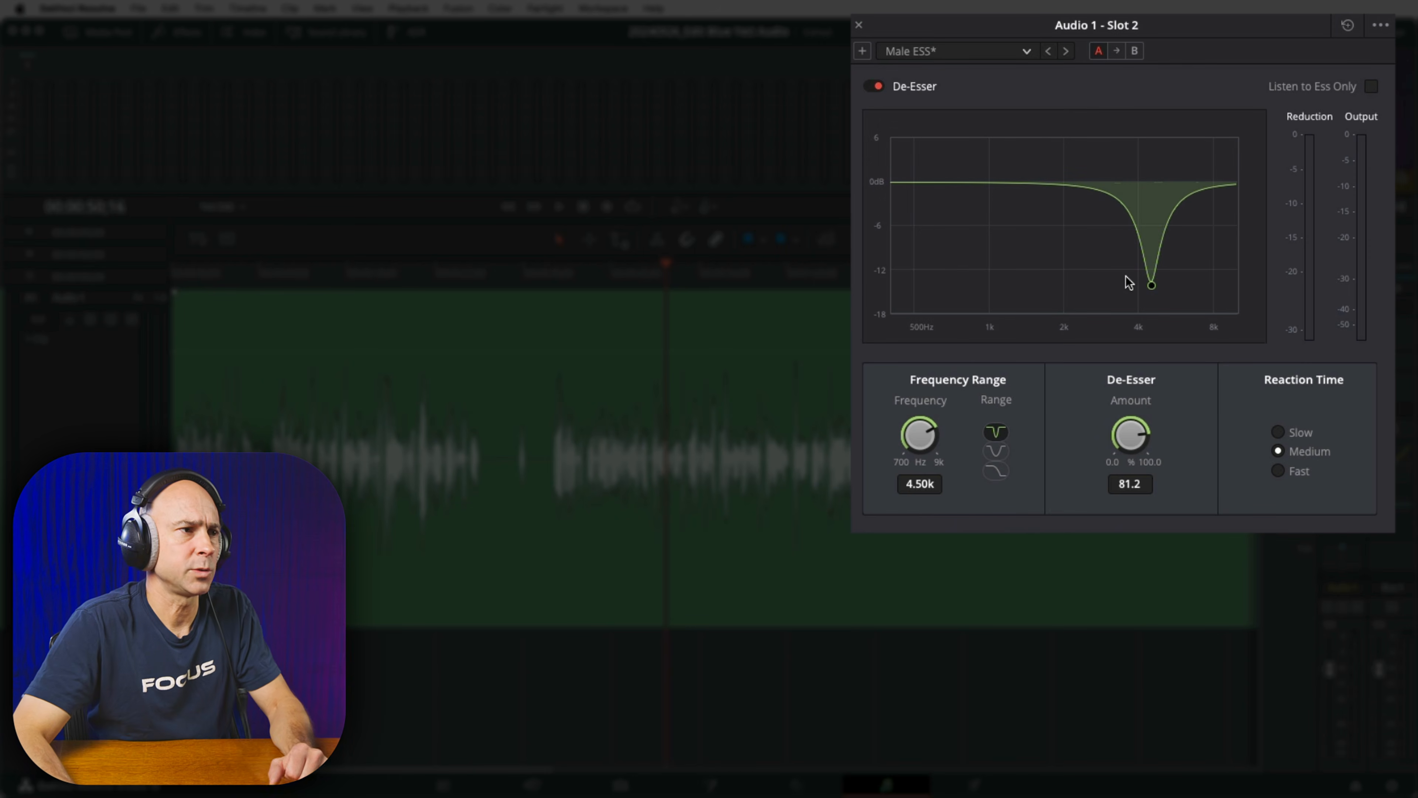
pyautogui.moveTo(1132, 433); pyautogui.dragTo(940, 456)
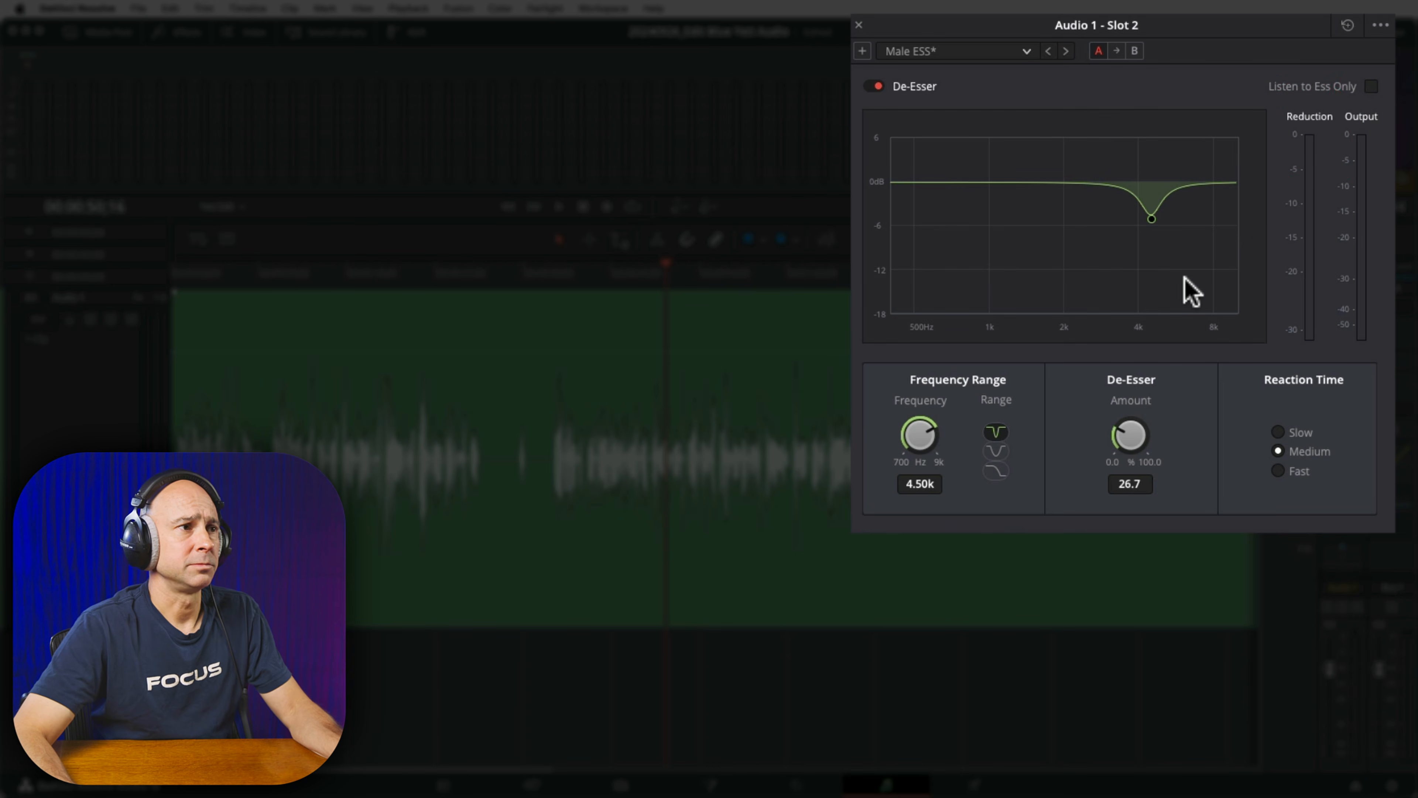
# Step: Play the speech through the De-Esser and fine-tune its frequency
pyautogui.press('space')
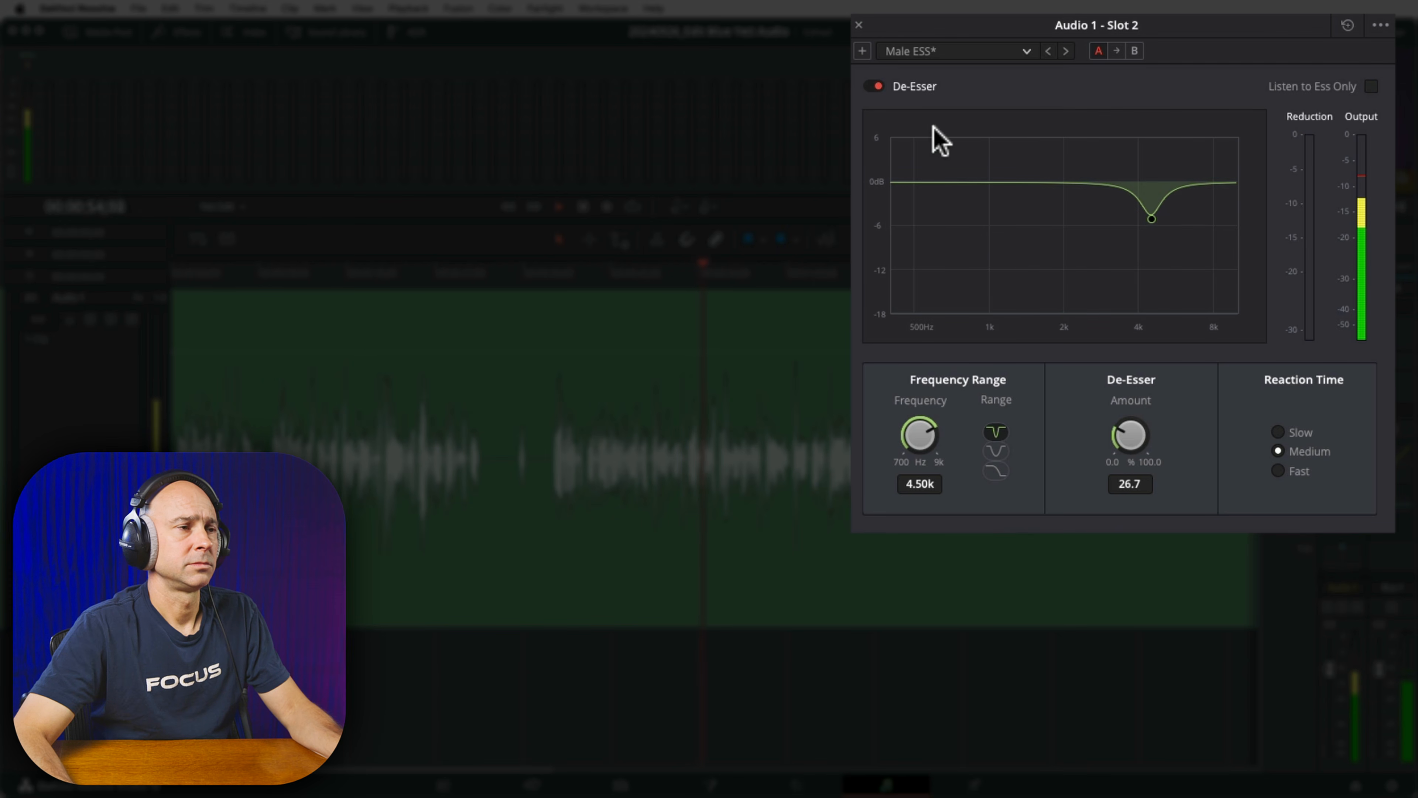
pyautogui.press('space')
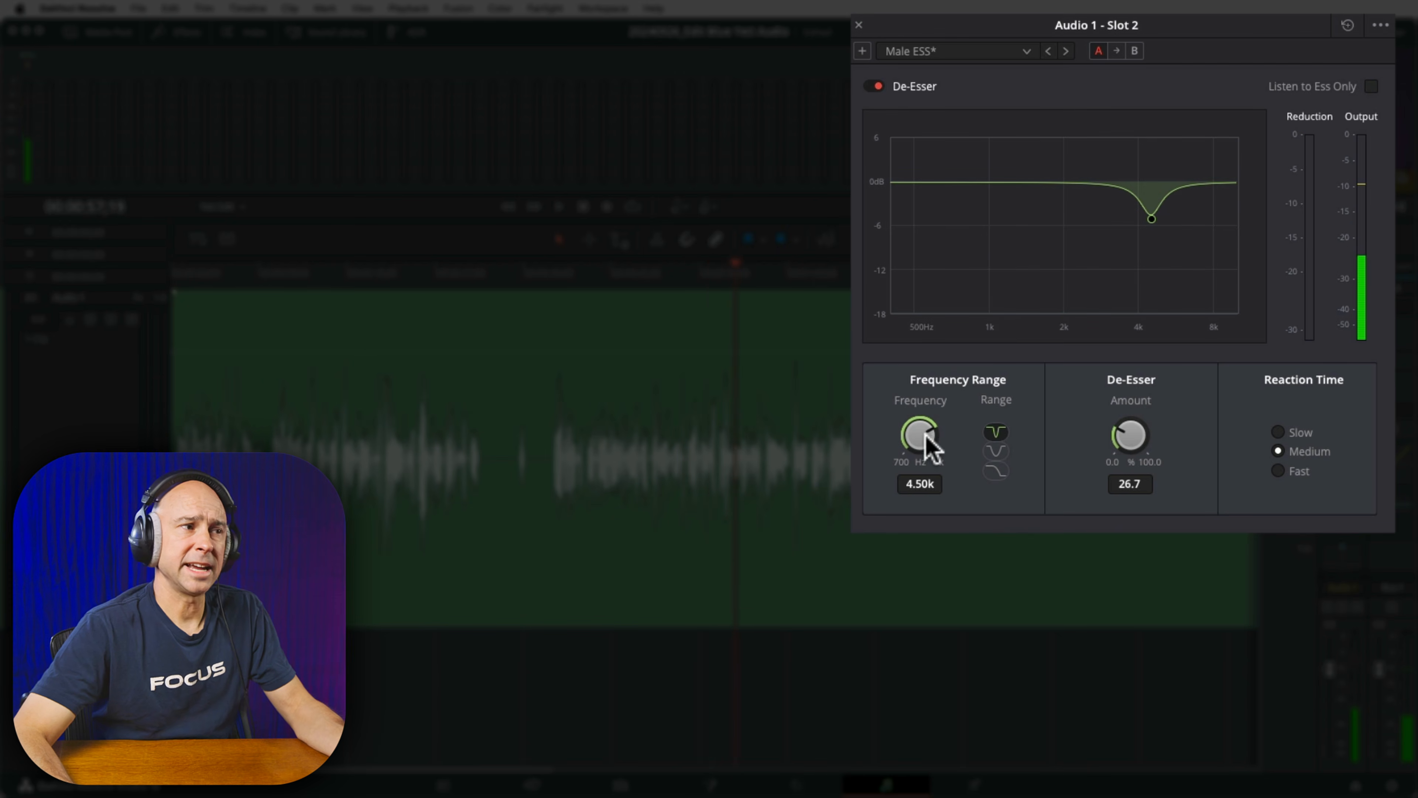
pyautogui.moveTo(932, 447)
pyautogui.mouseDown()
pyautogui.moveTo(908, 453)
pyautogui.moveTo(928, 453)
pyautogui.moveTo(921, 431)
pyautogui.moveTo(937, 437)
pyautogui.moveTo(925, 437)
pyautogui.mouseUp()
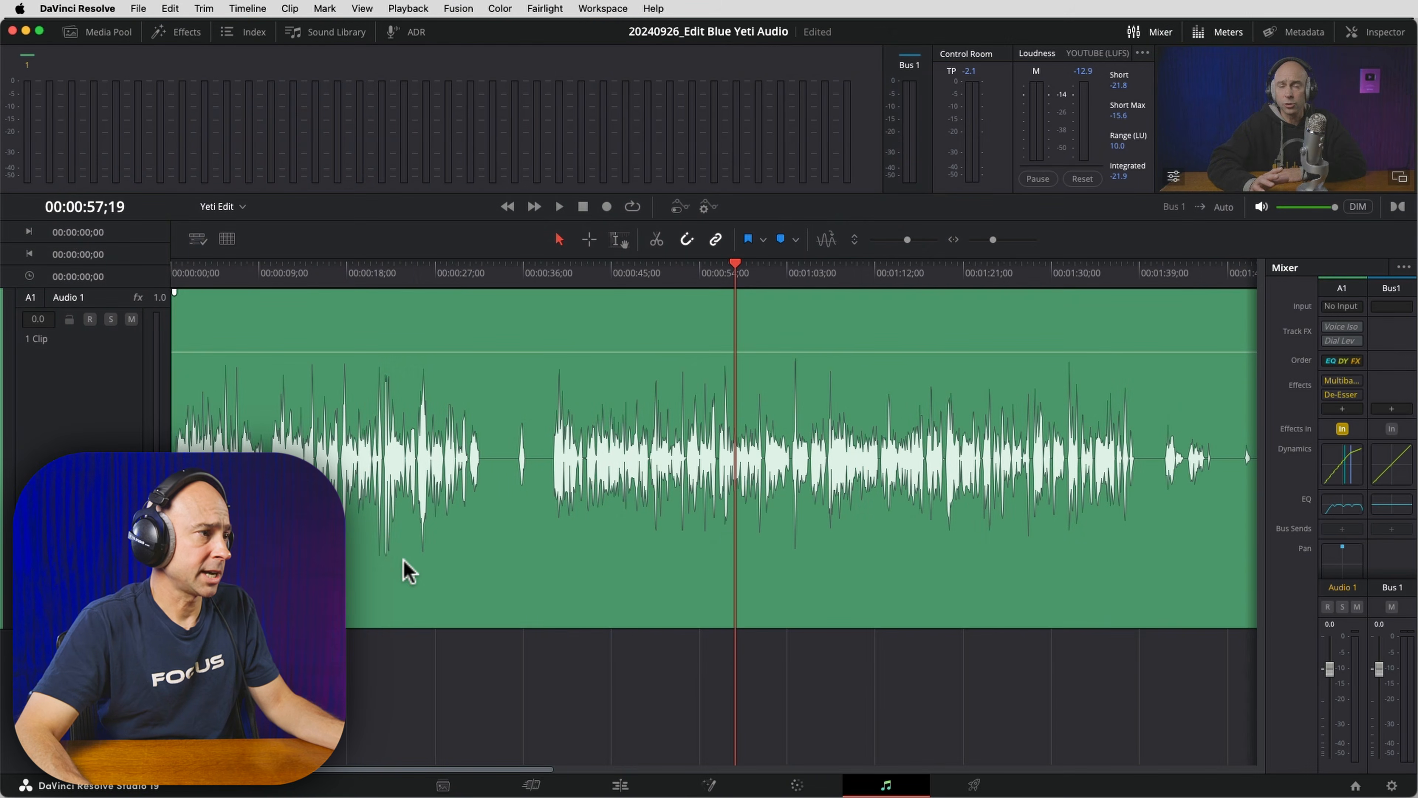
# Step: Duplicate the voice clip onto a new Audio 2 track directly below Audio 1 as an unprocessed reference
pyautogui.click(405, 561)
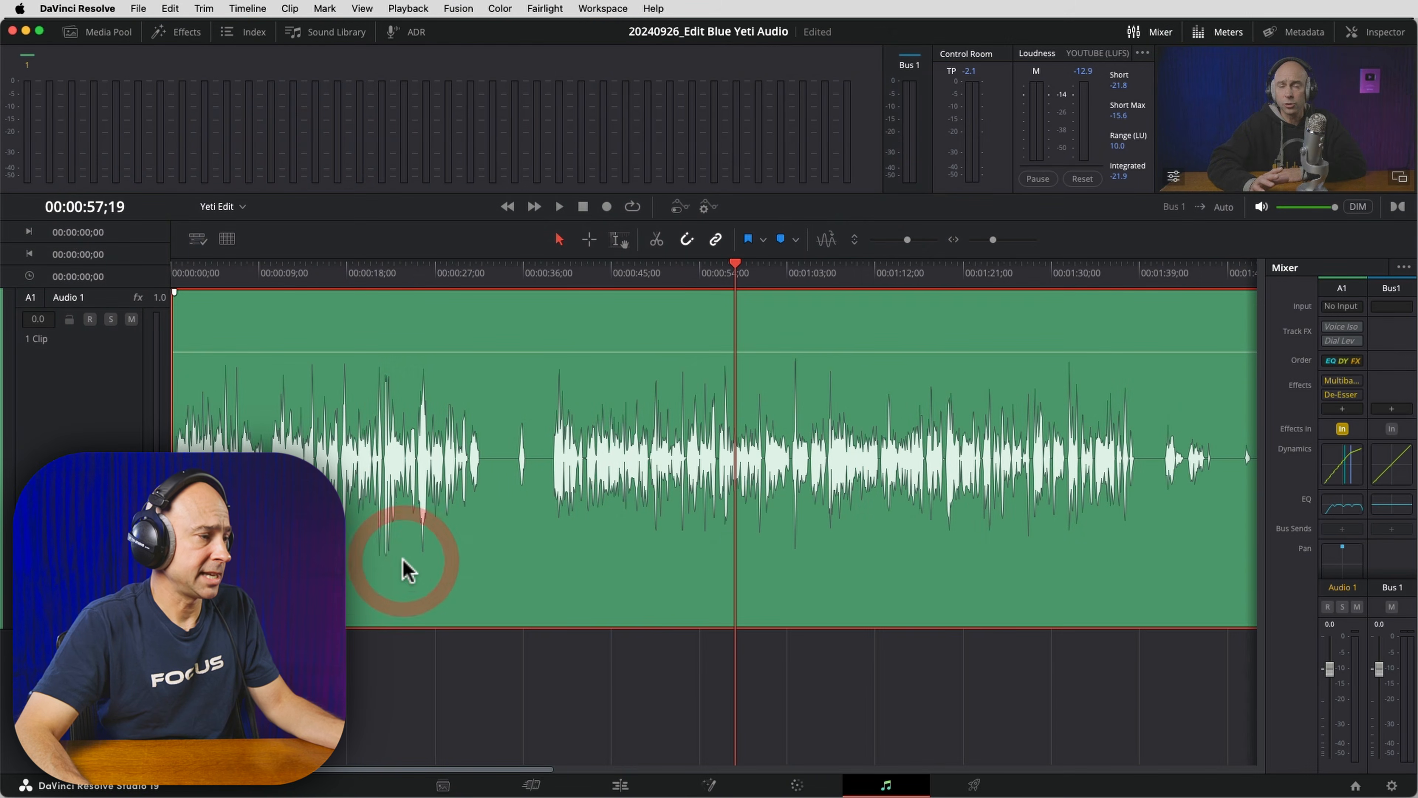
pyautogui.scroll(-3, 404, 561)
pyautogui.scroll(-3, 404, 560)
pyautogui.scroll(-1, 403, 560)
pyautogui.moveTo(427, 458); pyautogui.dragTo(432, 514)
pyautogui.click(420, 506)
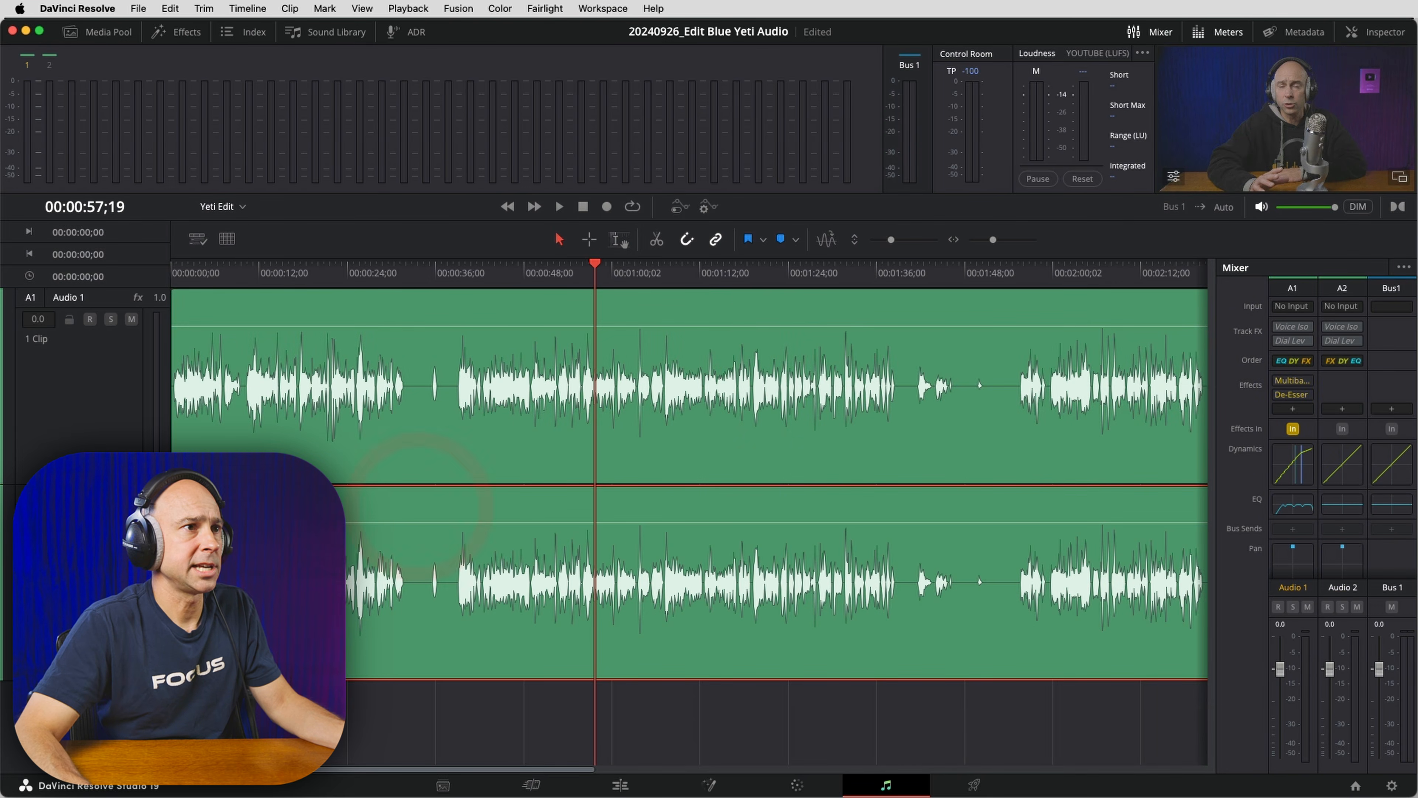
# Step: Lower the clip volume of the duplicate on Audio 2 and deselect the clip
pyautogui.click(1385, 32)
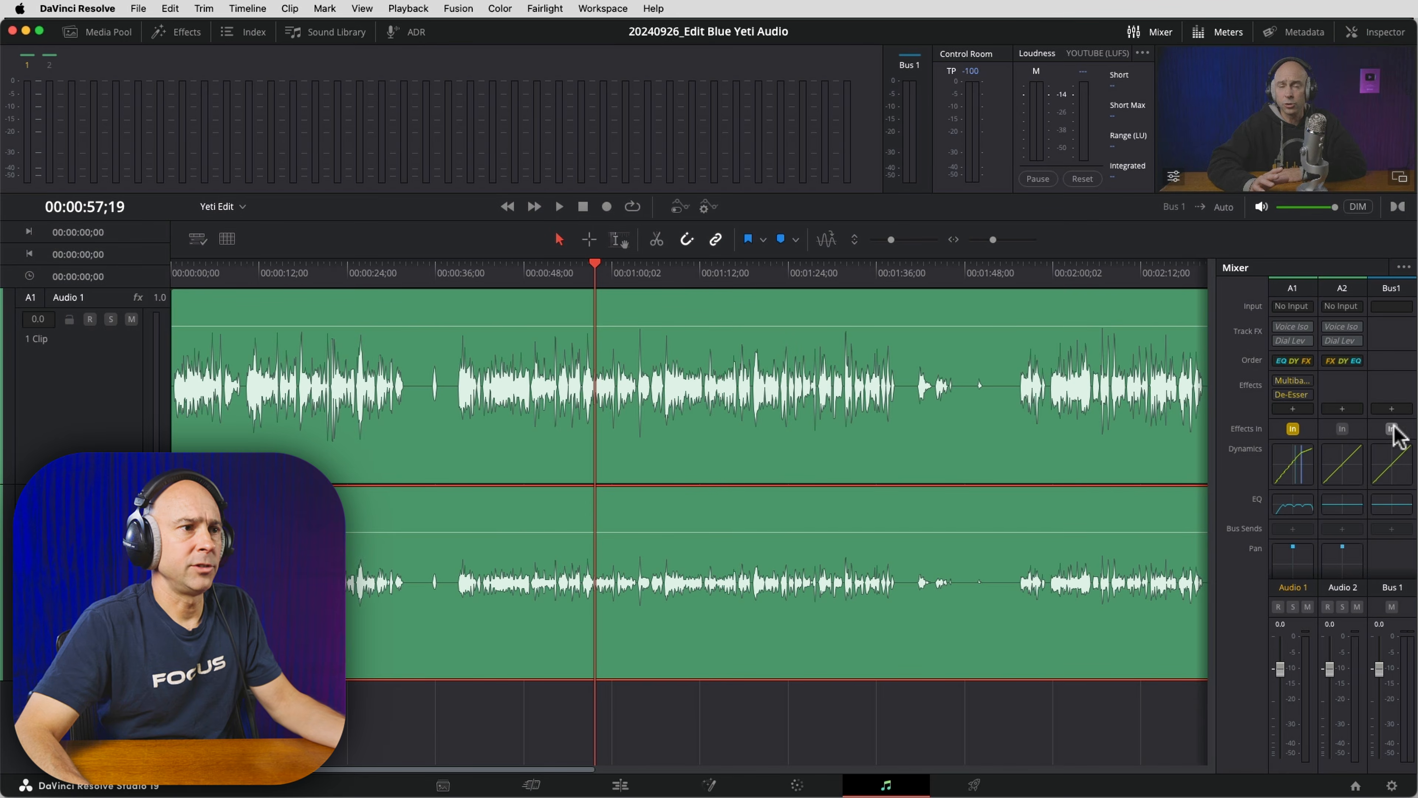
pyautogui.click(1330, 619)
pyautogui.click(997, 750)
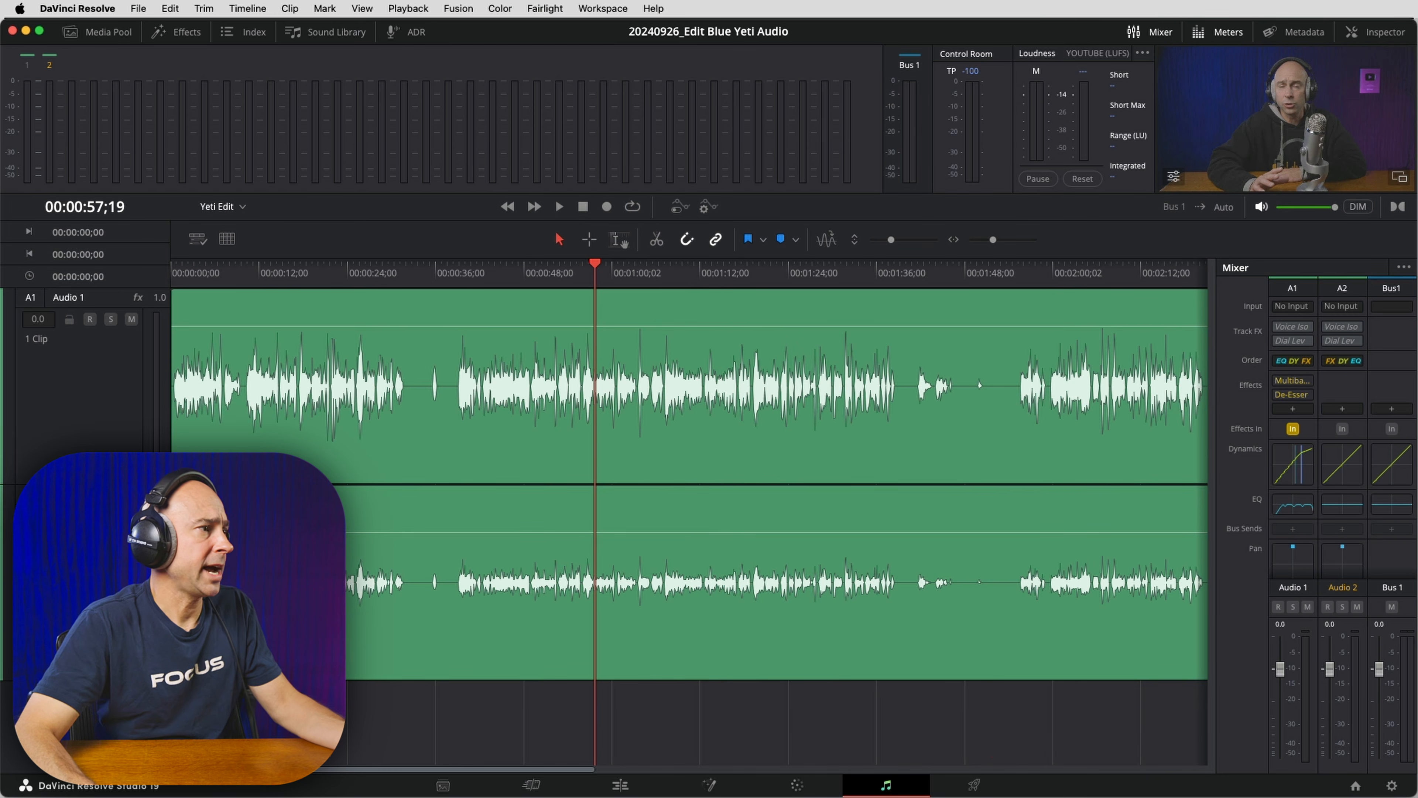
# Step: Compare the tracks by playing from about 00:00:38 with Audio 2 soloed, and again with Audio 1 soloed
pyautogui.click(453, 279)
pyautogui.press('space')
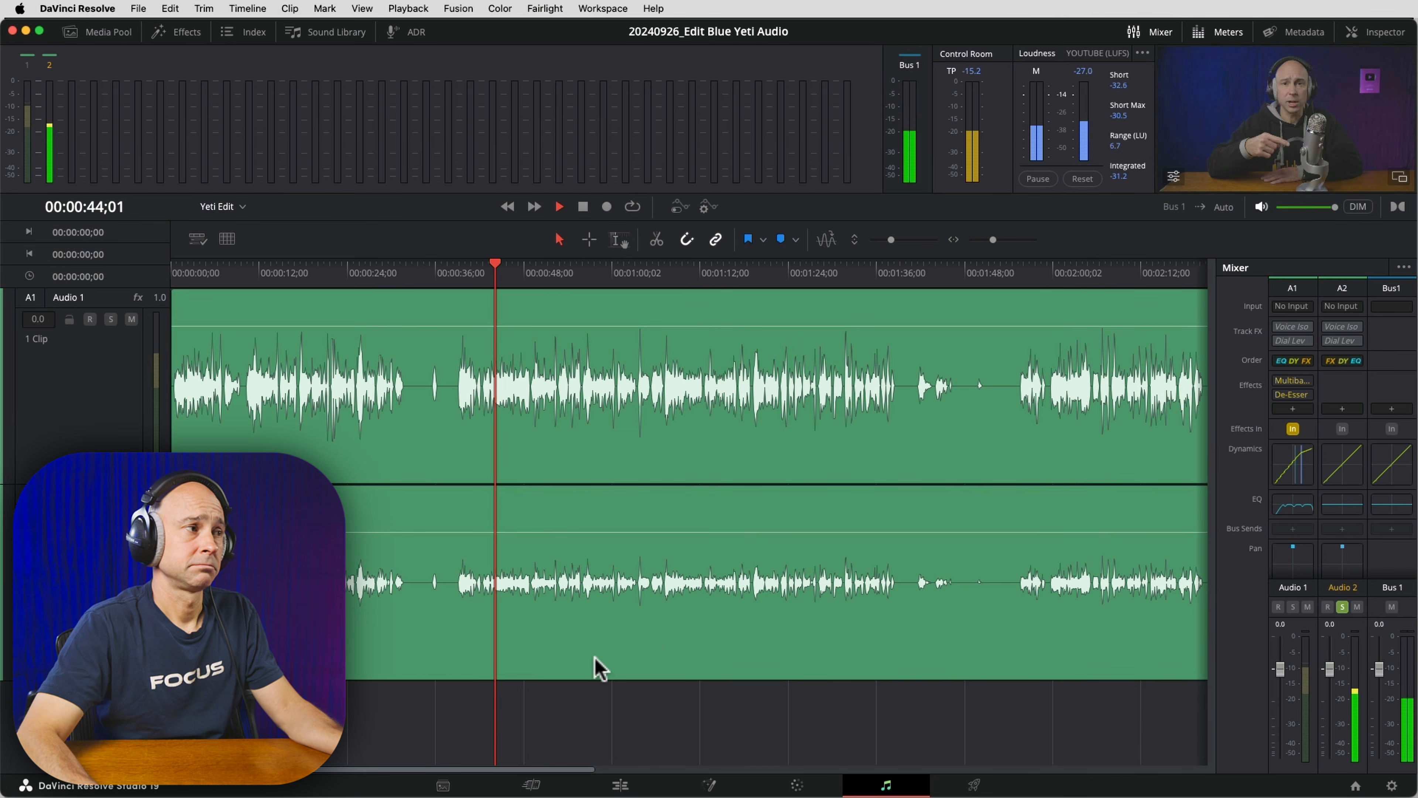
pyautogui.click(455, 270)
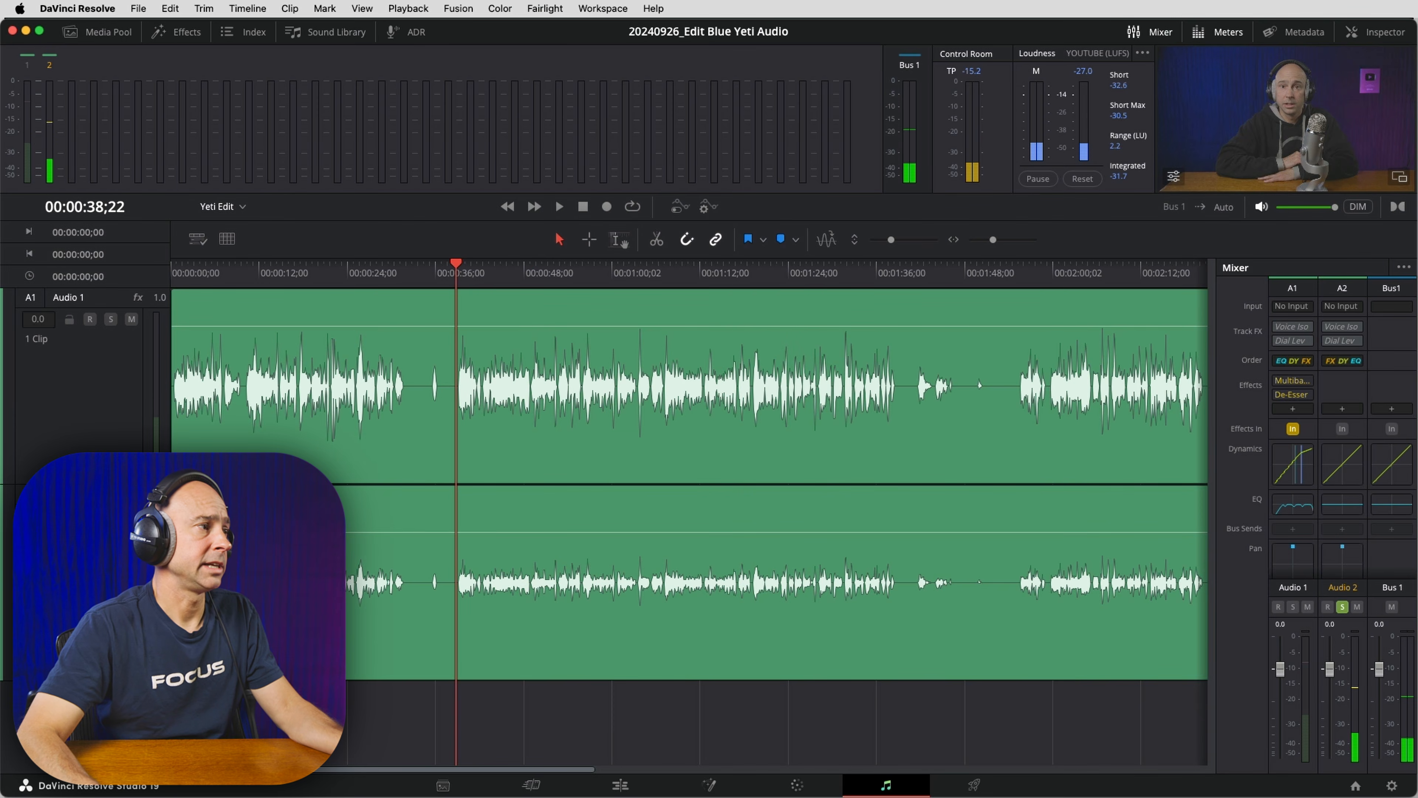
pyautogui.press('space')
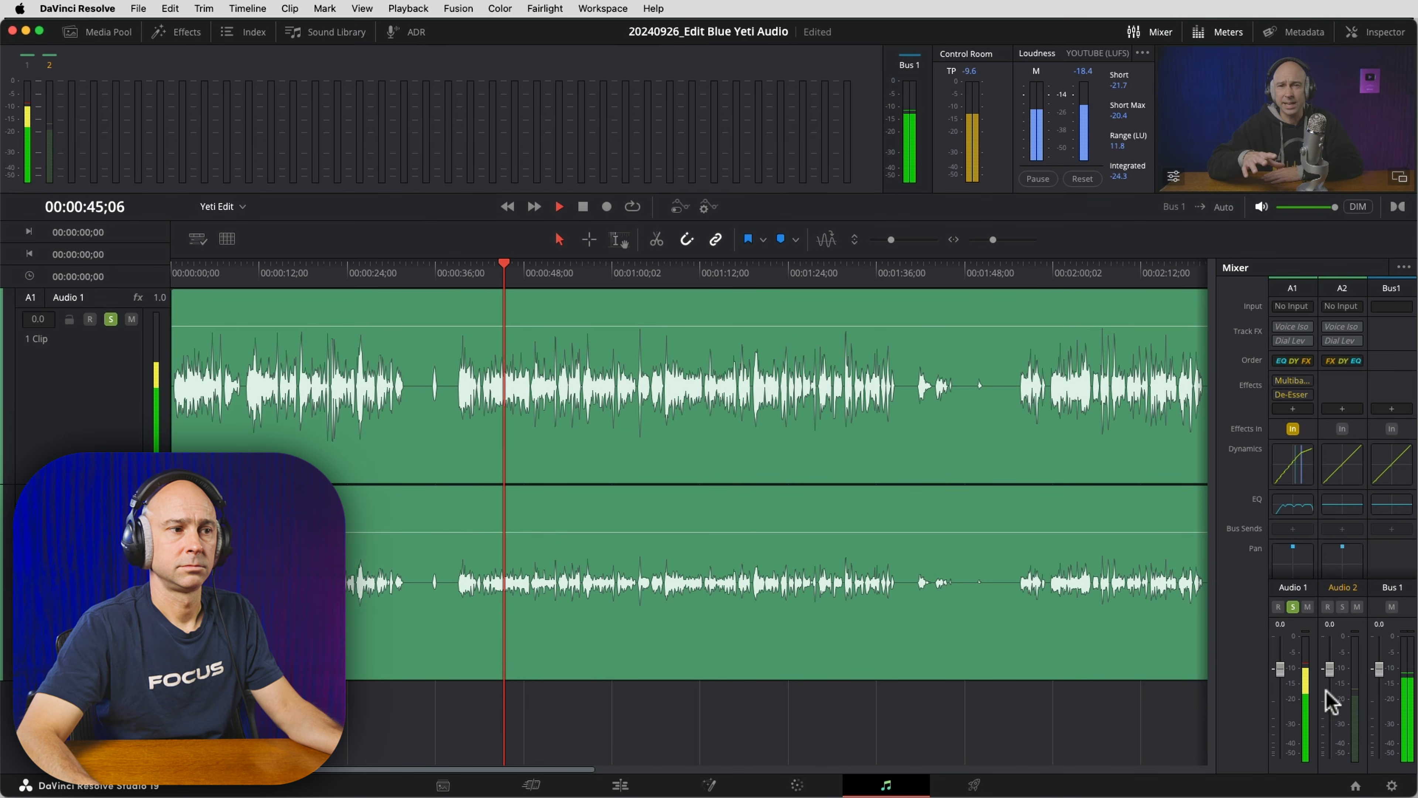
pyautogui.click(1295, 683)
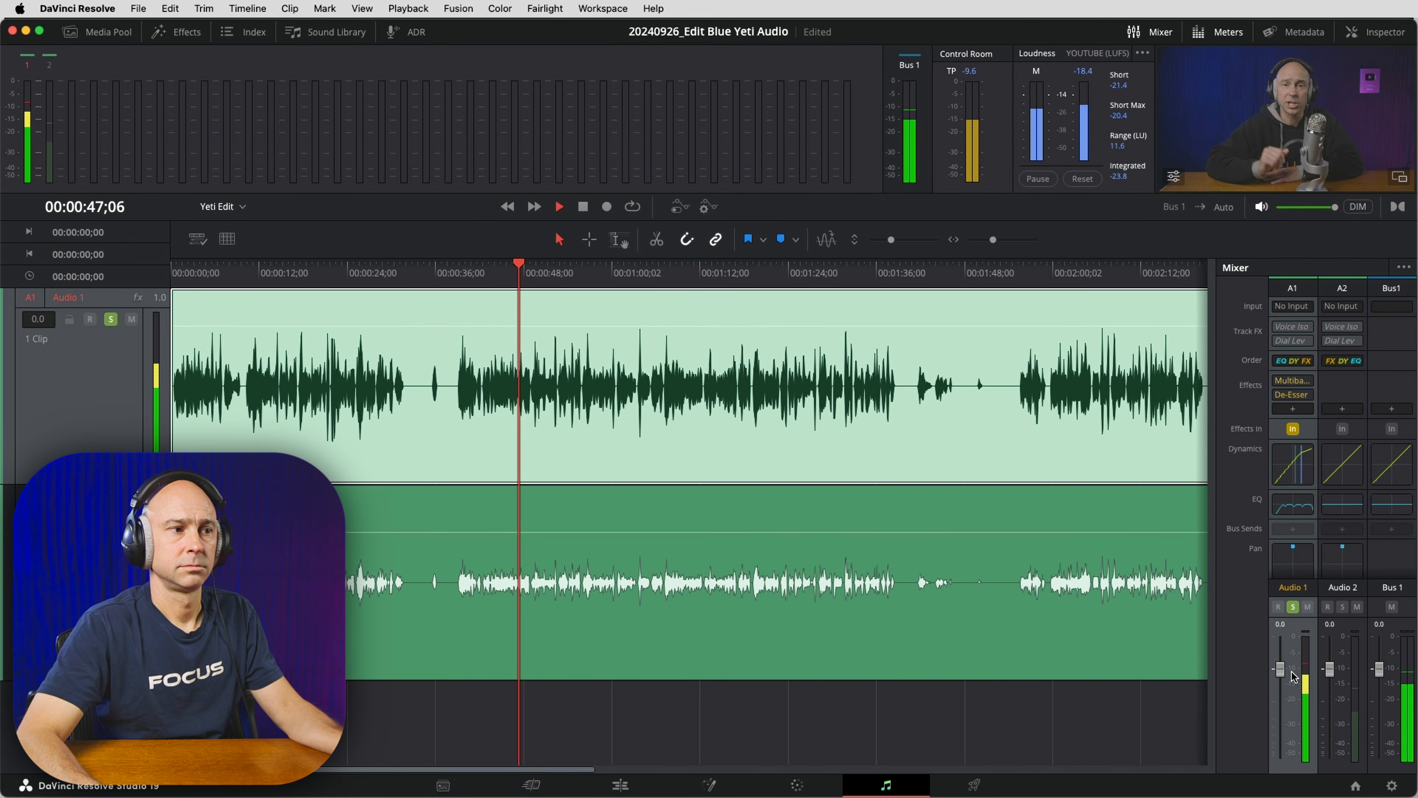